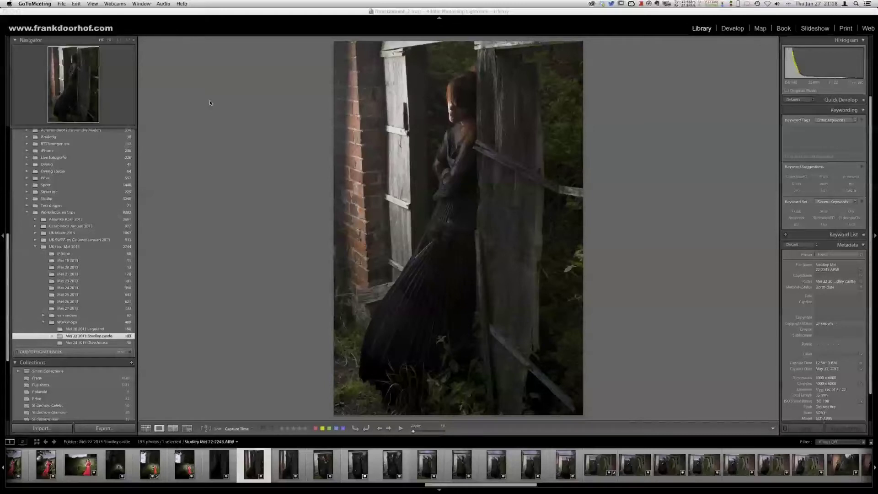
# Step: Review the darker upright shots of the model in the black dress at the wooden doors, starting from Studley Mei 22-2243.ARW
pyautogui.click(286, 256)
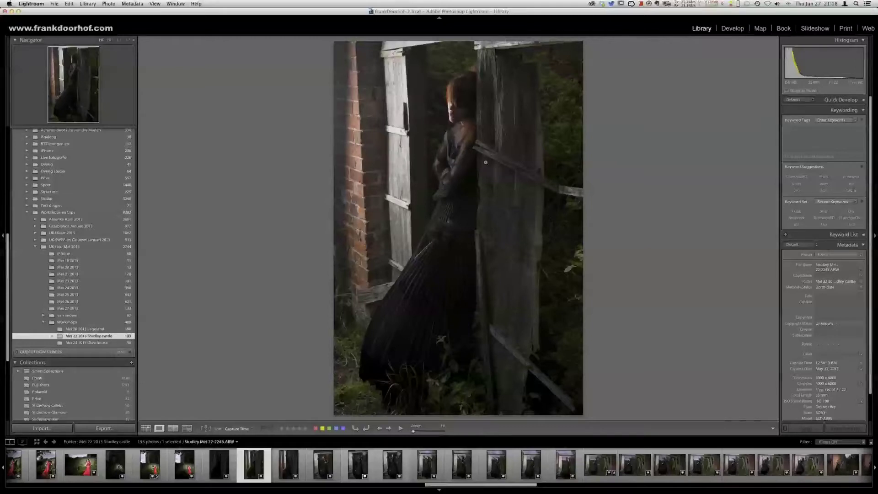
pyautogui.press('Right')
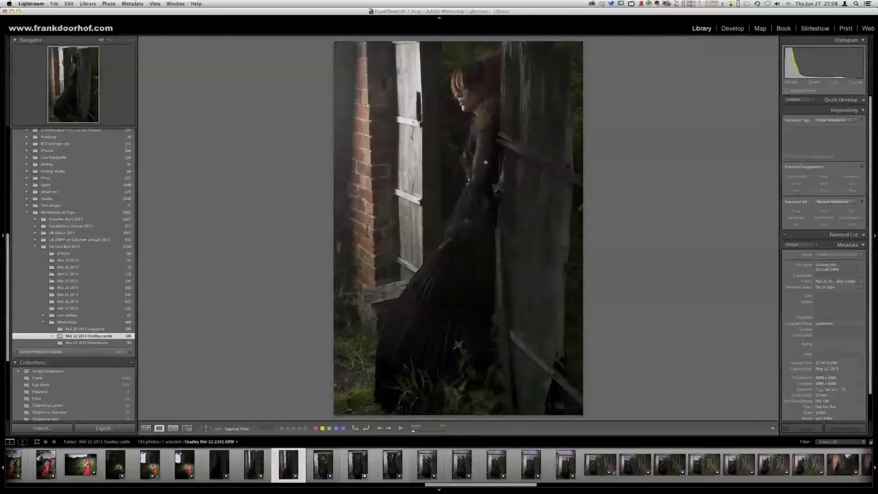
pyautogui.press('Right')
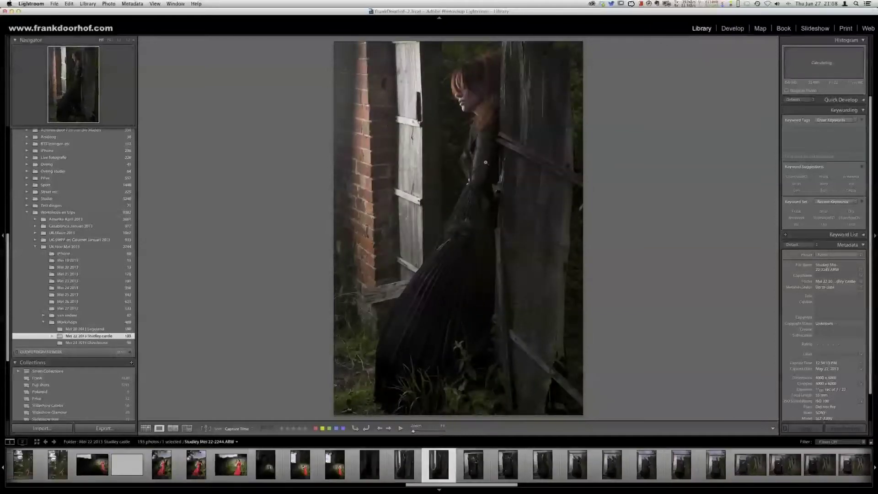
pyautogui.press('Right')
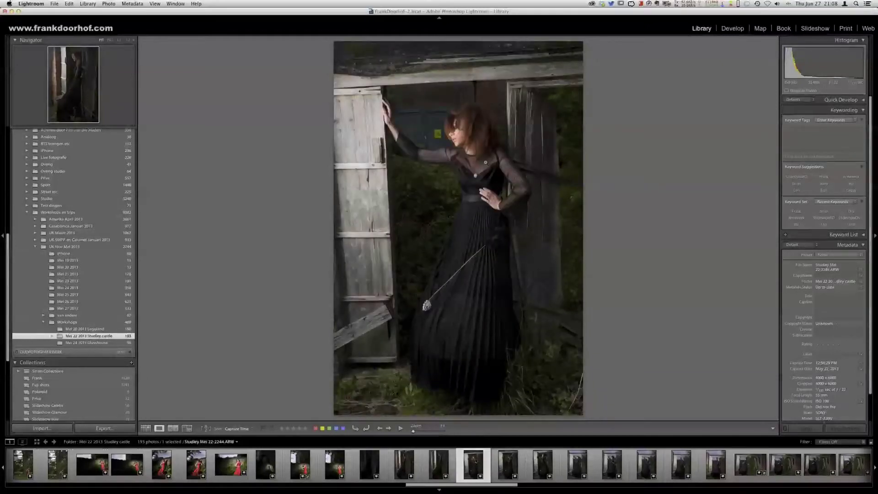
pyautogui.press('Right')
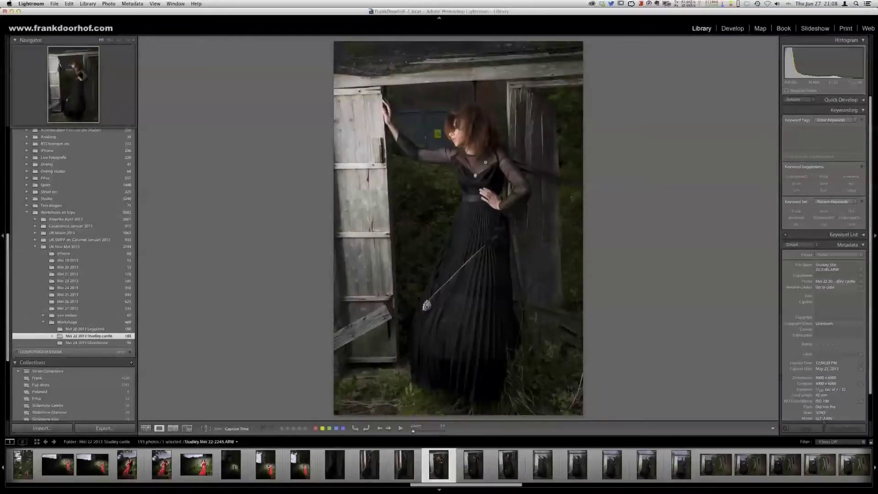
pyautogui.press('Right')
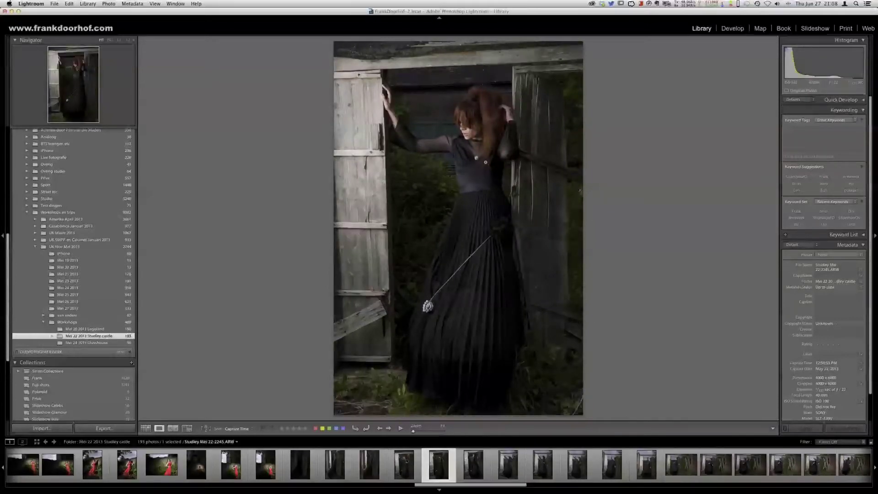
pyautogui.press('Left')
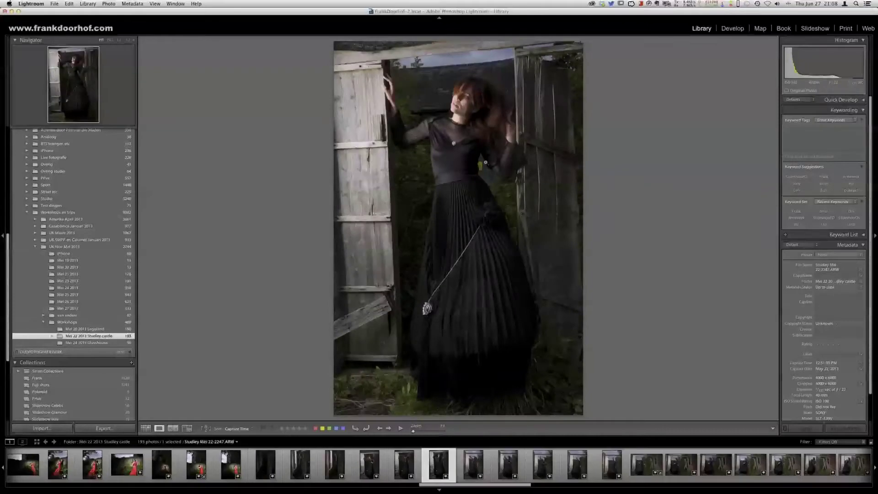
pyautogui.press('Right')
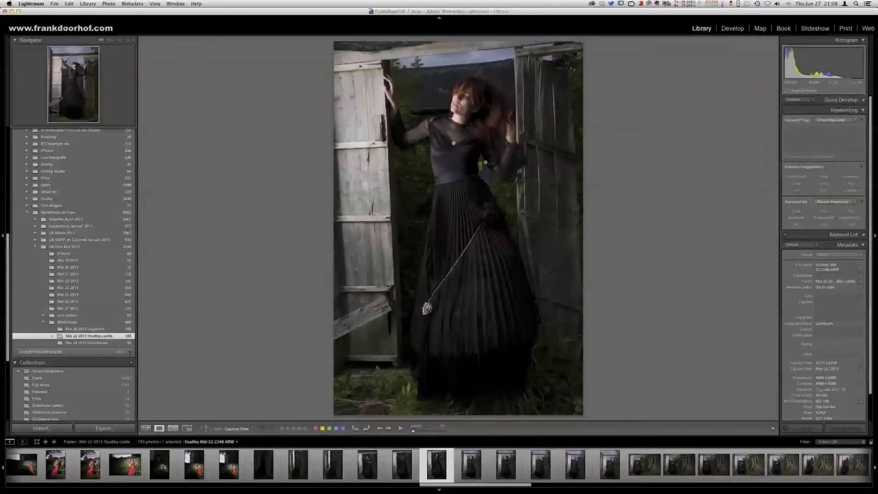
pyautogui.press('Left')
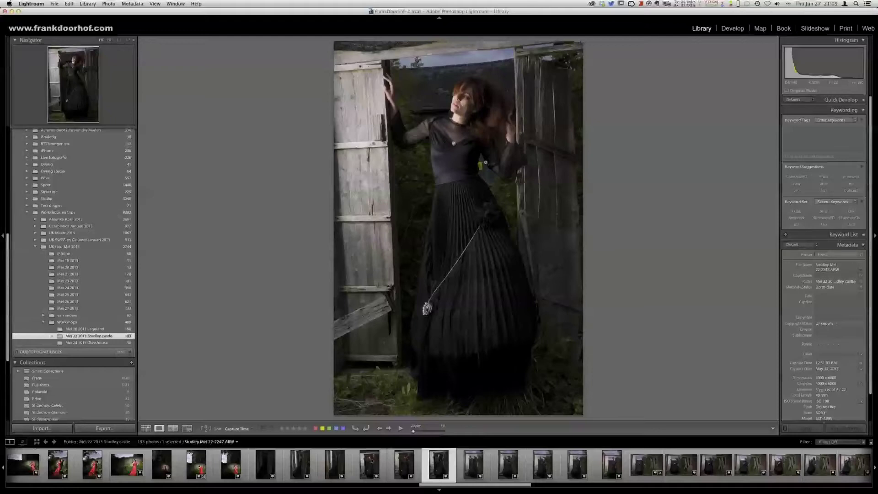
# Step: Examine the following upright doorway shots with the cloudy sky behind the model, comparing pose and framing
pyautogui.press('Right')
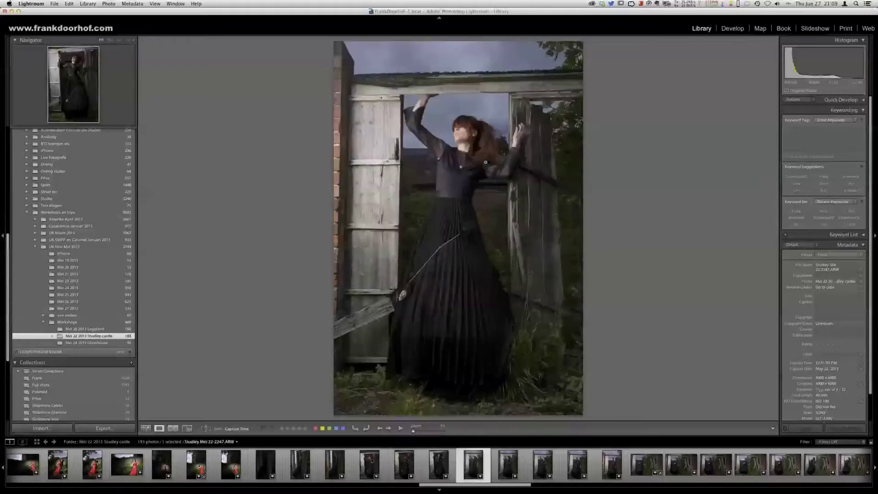
pyautogui.press('Right')
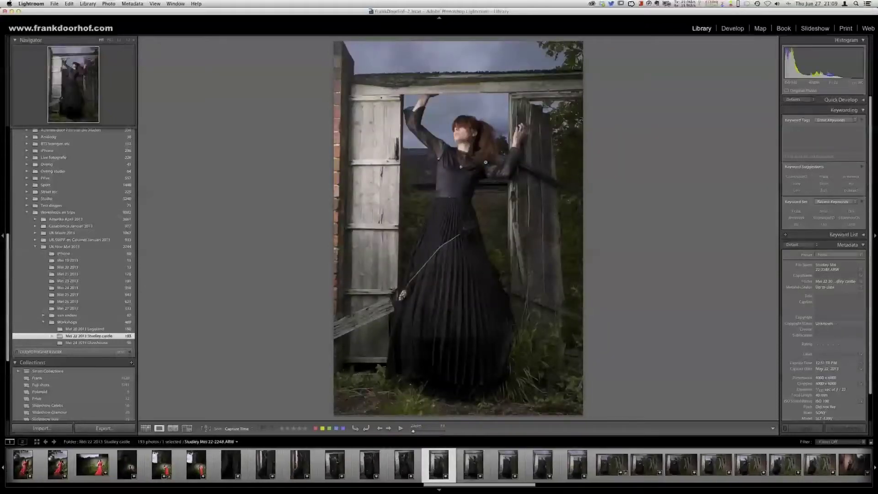
pyautogui.press('Right')
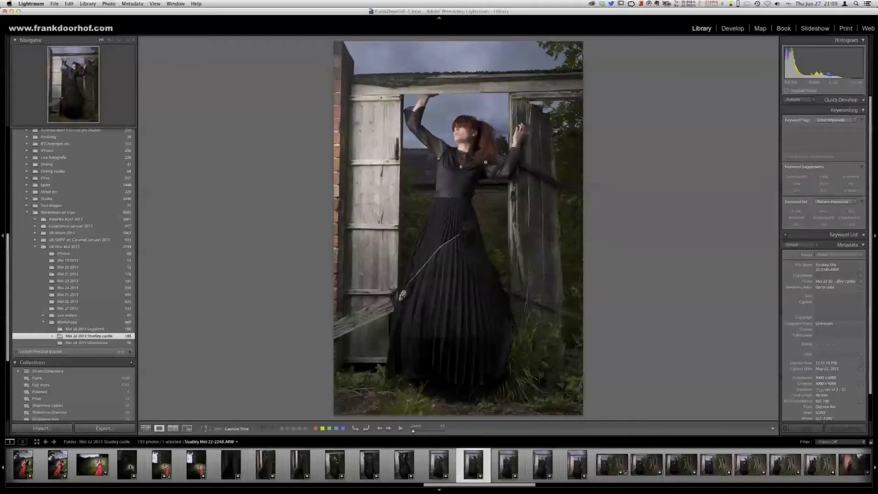
pyautogui.press('Right')
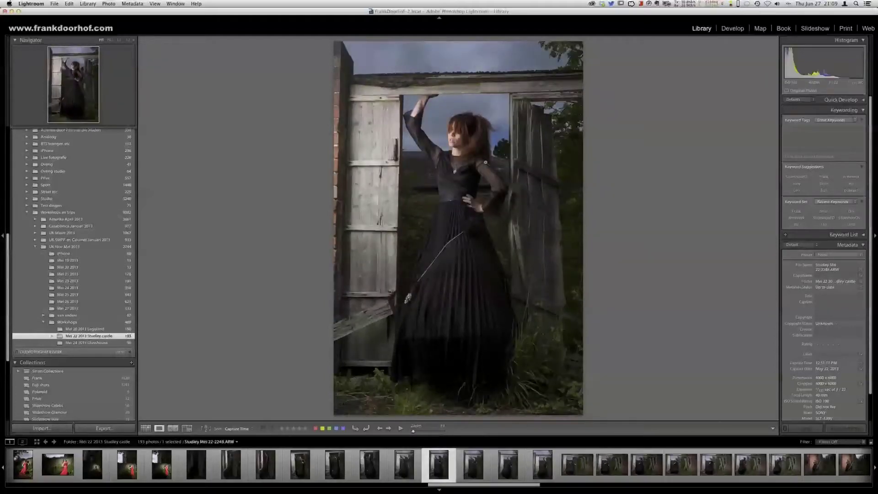
pyautogui.press('Right')
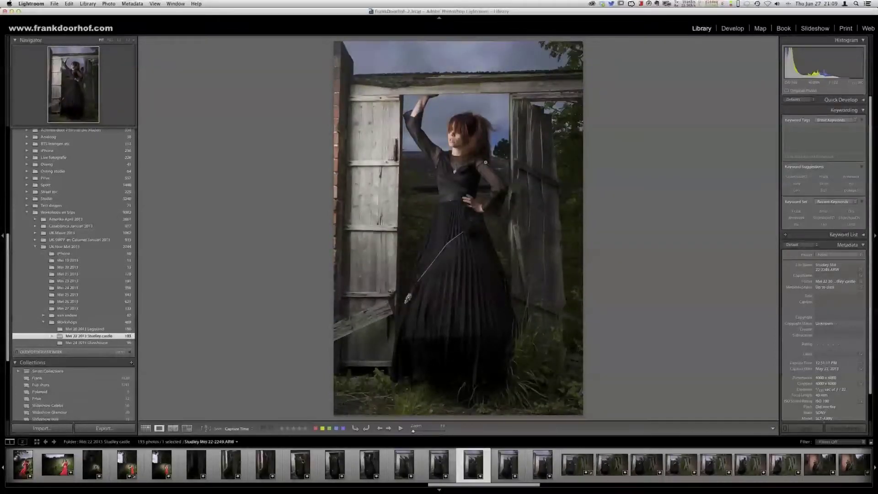
pyautogui.press('Right')
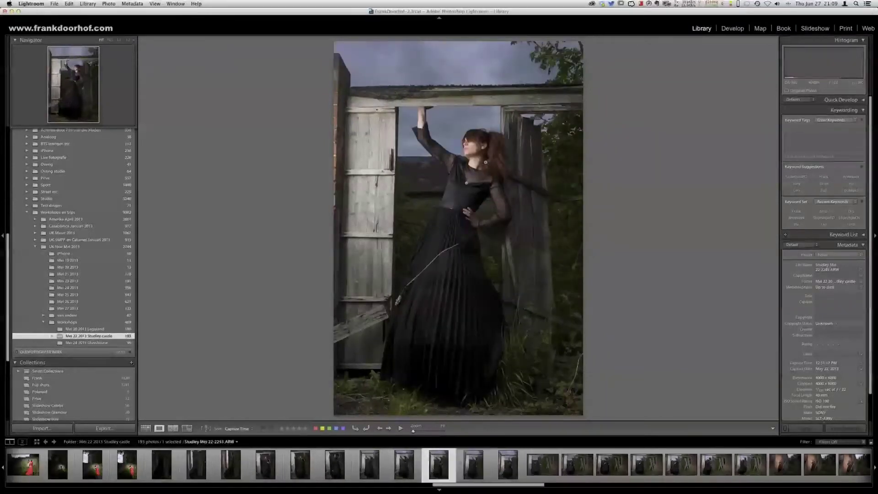
pyautogui.press('Right')
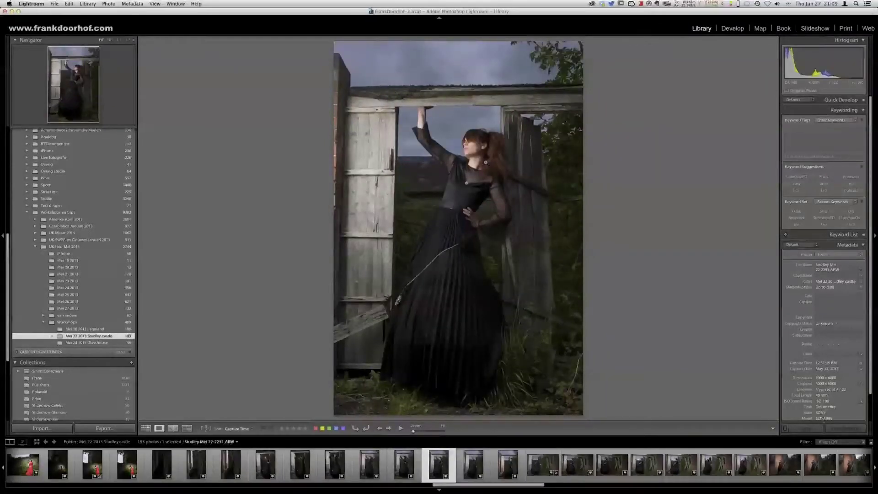
pyautogui.press('Right')
pyautogui.press('Right')
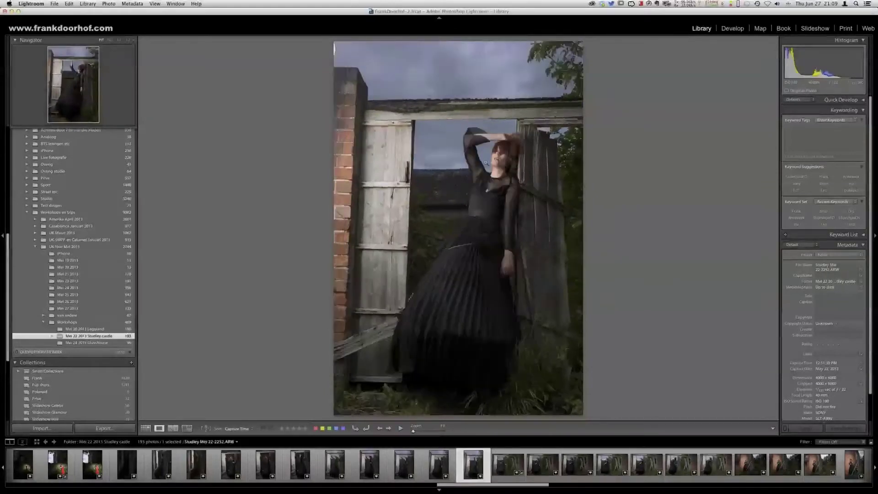
# Step: Examine the landscape-format shots of the model with the broken fence and brick wall, up to Studley Mei 22-2260.ARW
pyautogui.press('Right')
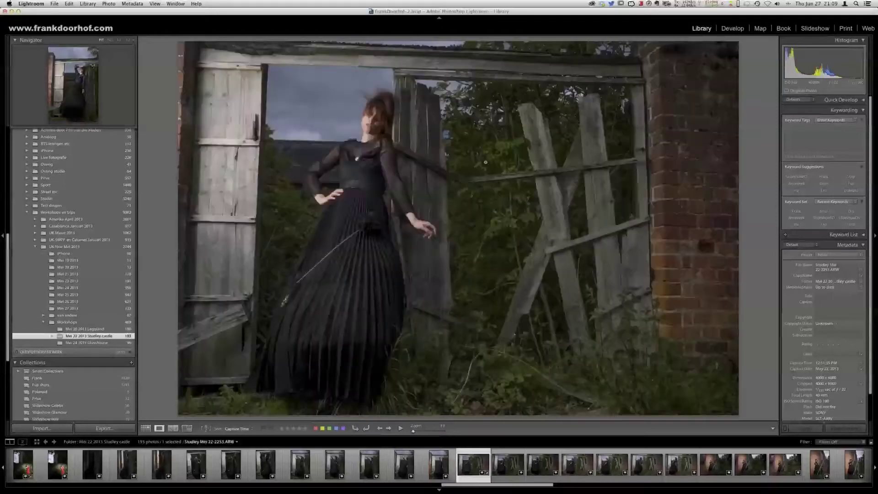
pyautogui.press('Right')
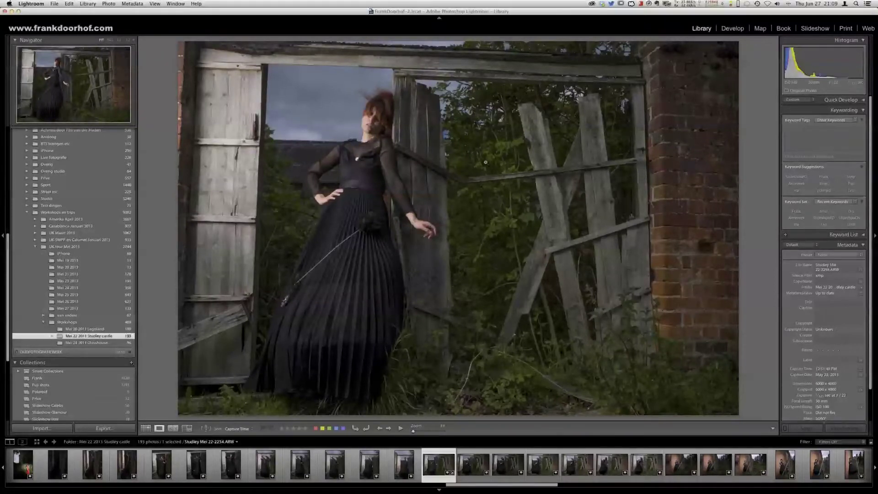
pyautogui.press('Right')
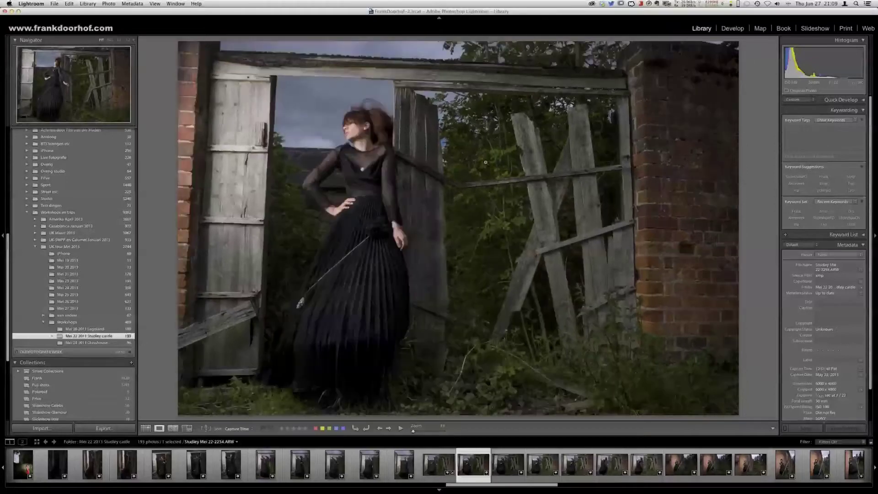
pyautogui.press('Right')
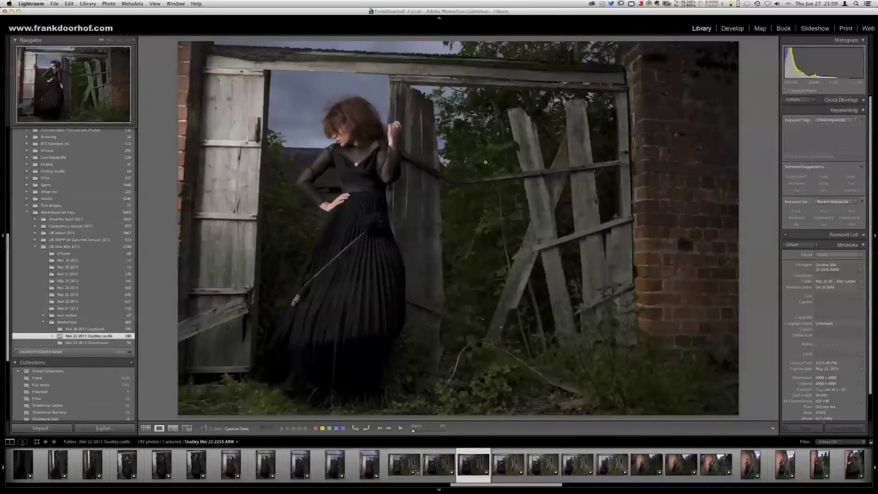
pyautogui.press('Right')
pyautogui.press('Right')
pyautogui.press('Right')
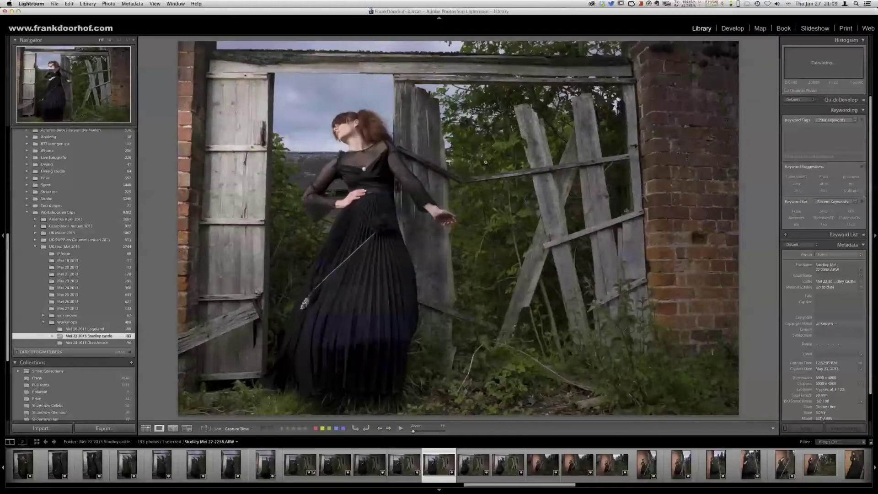
pyautogui.press('Right')
pyautogui.press('Right')
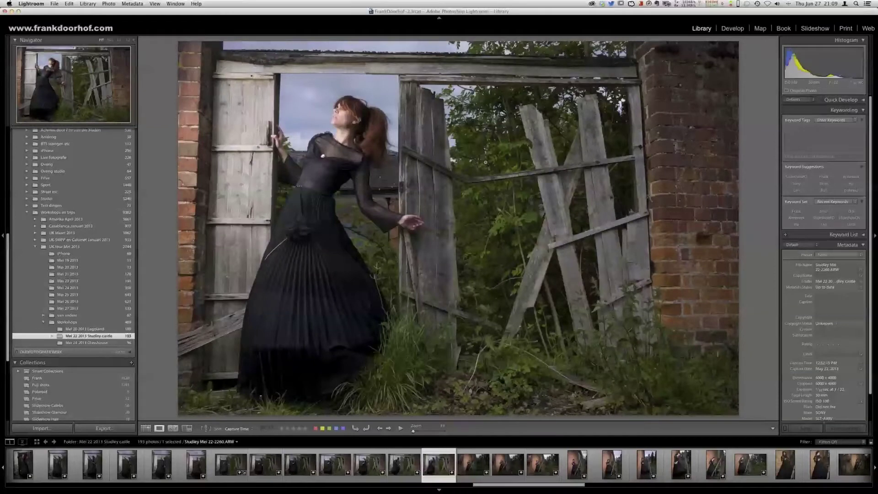
# Step: Go back through the series from the landscape shots to the dark upright shots of the model leaning against the door
pyautogui.press('Left')
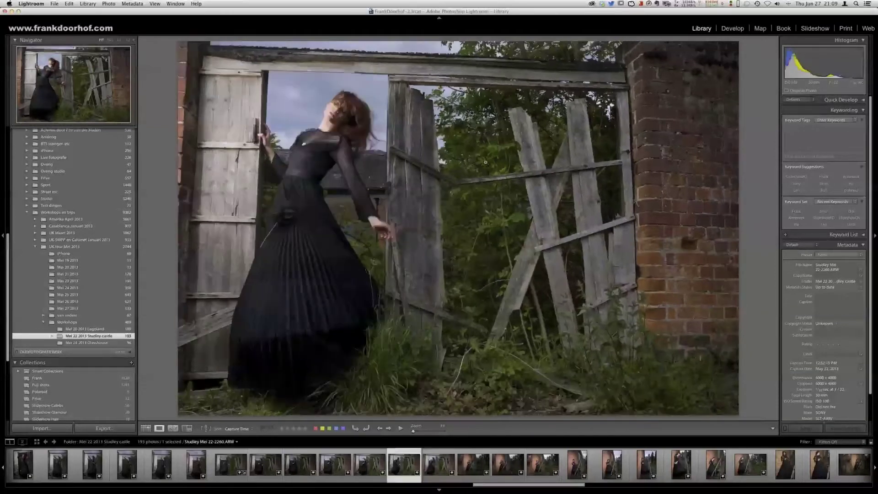
pyautogui.press('Left')
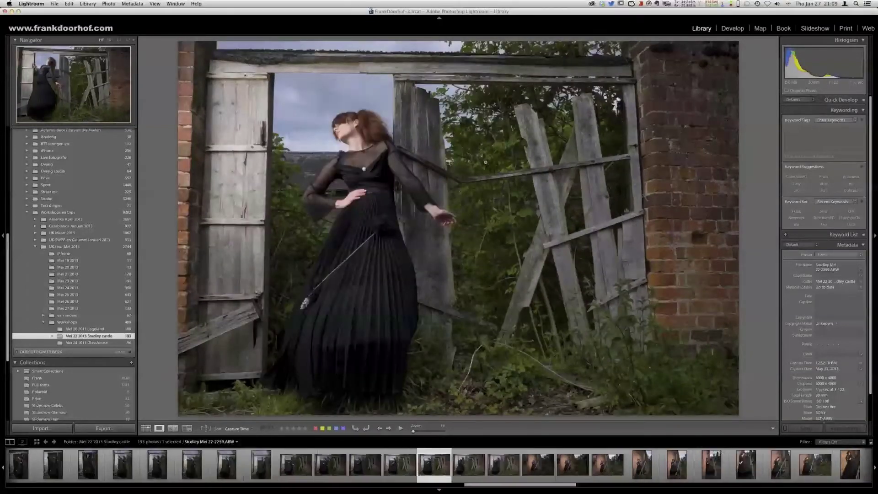
pyautogui.press('Left')
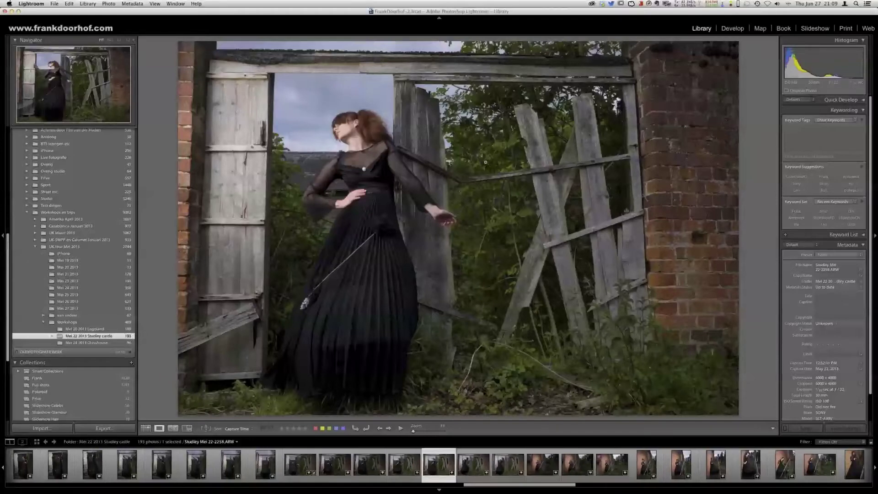
pyautogui.press('Left')
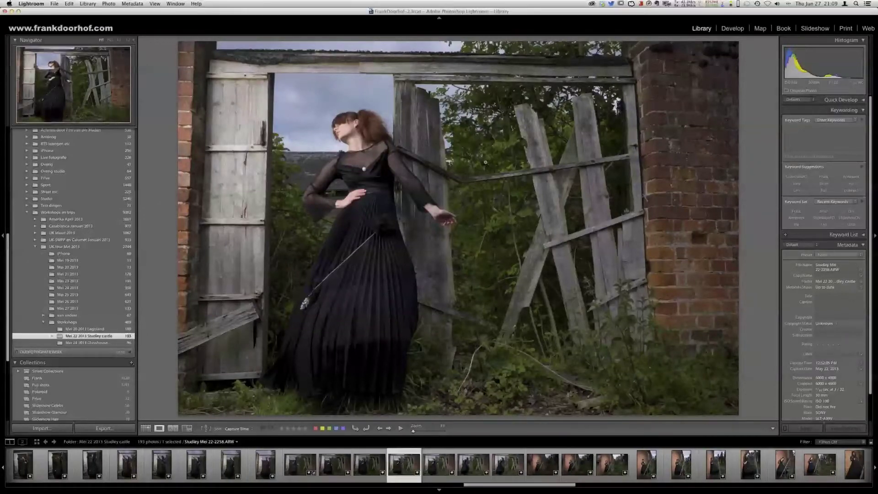
pyautogui.press('Left')
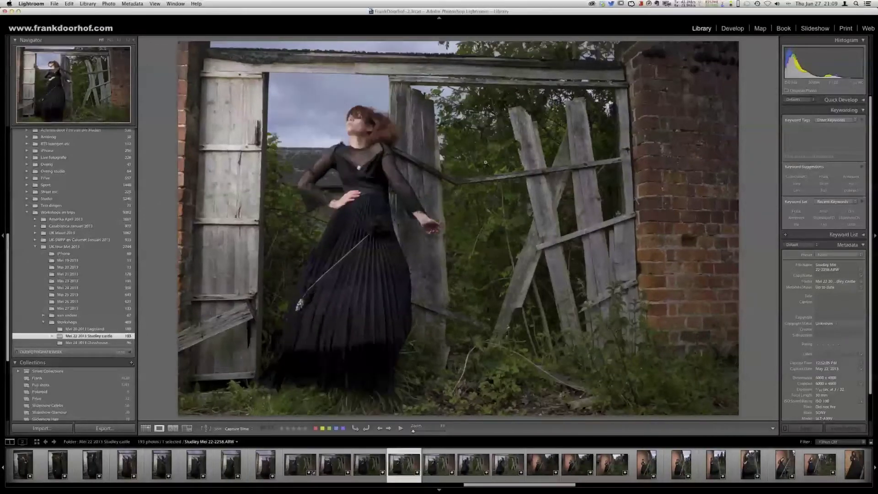
pyautogui.press('Left')
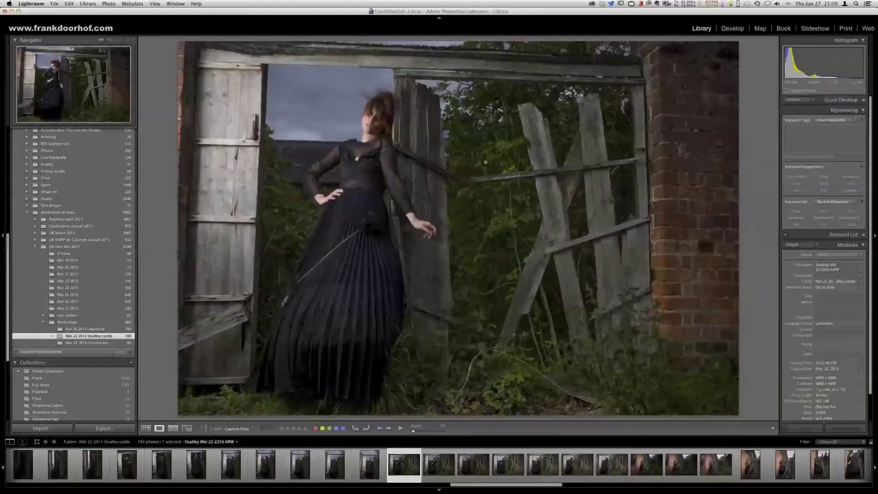
pyautogui.press('Left')
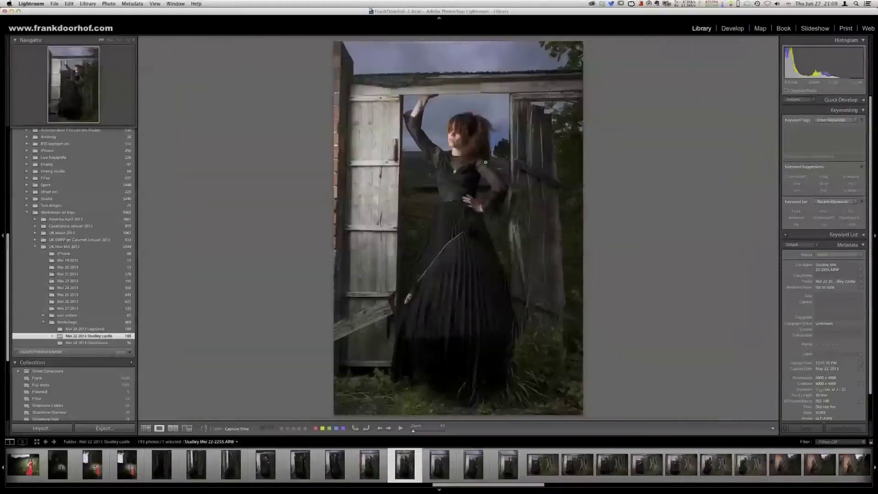
pyautogui.press('Left')
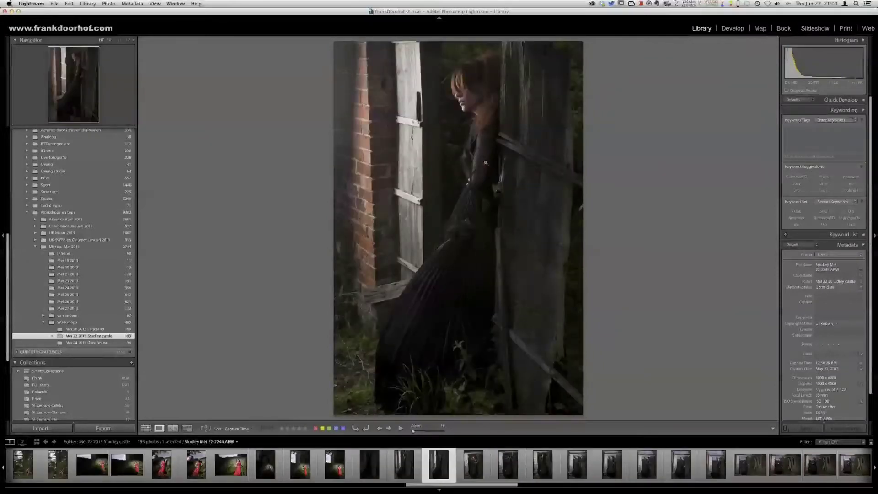
pyautogui.press('Left')
# Step: Compare the upright doorway shots once more in shooting order, ending on the first landscape shot with the broken fence
pyautogui.press('Right')
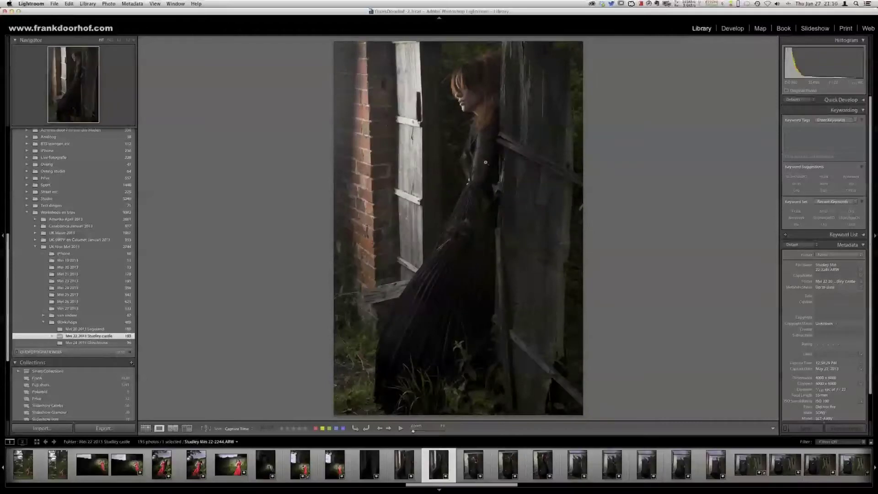
pyautogui.press('Right')
pyautogui.press('Right')
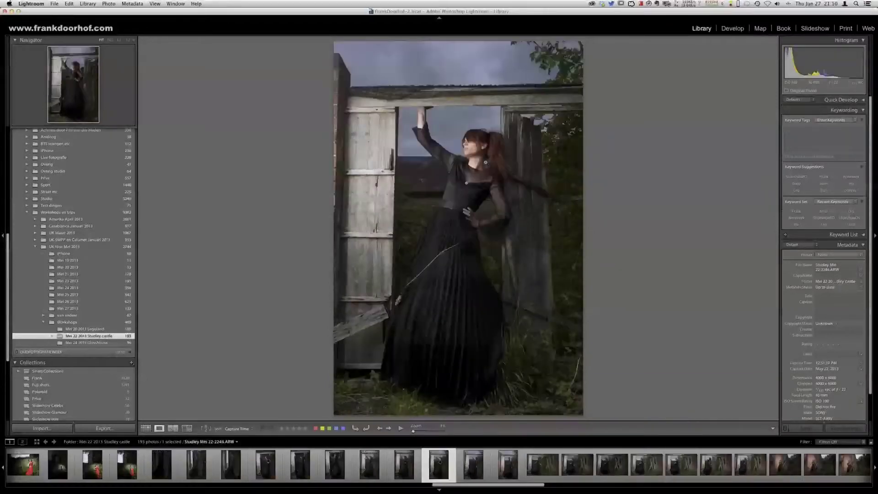
pyautogui.press('Right')
pyautogui.press('Right')
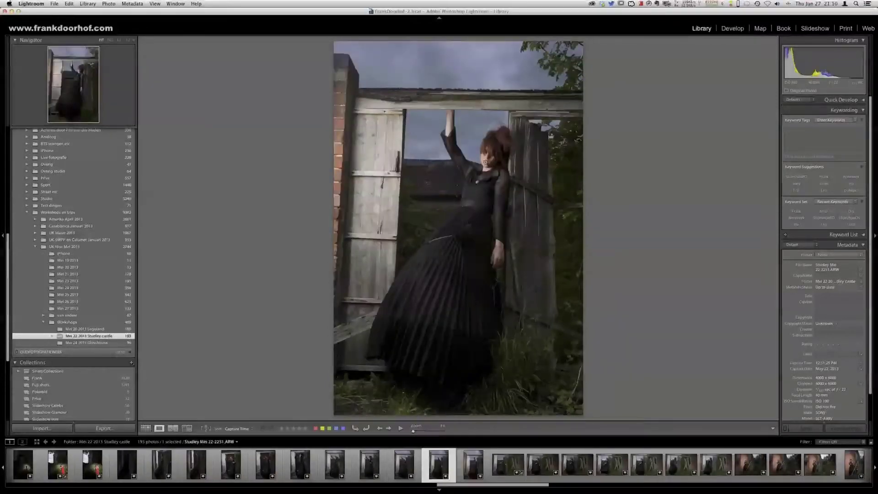
pyautogui.press('Right')
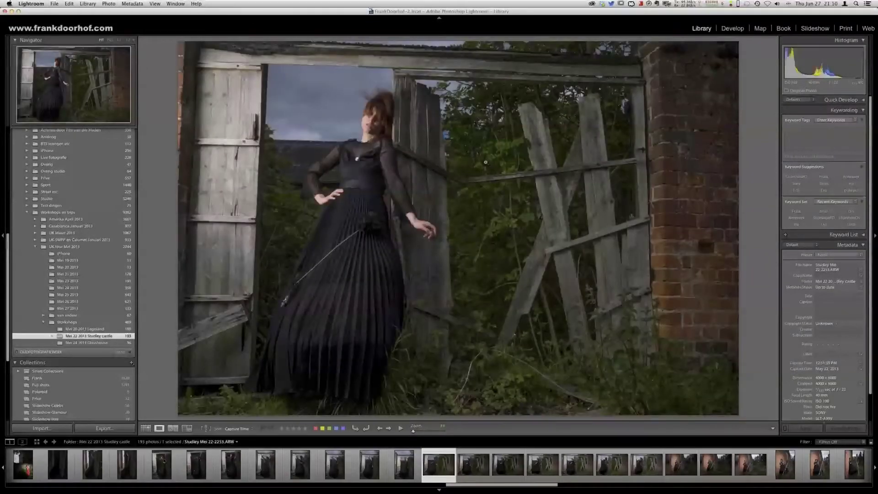
# Step: Examine the landscape-format shots of the model with the broken fence in shooting order, comparing her poses
pyautogui.press('Right')
pyautogui.press('Right')
pyautogui.press('Right')
pyautogui.press('Right')
pyautogui.press('Right')
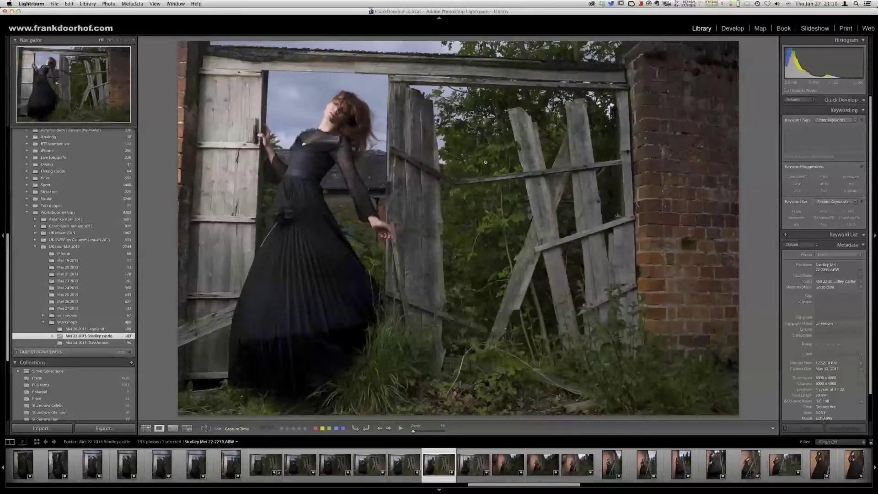
pyautogui.press('Right')
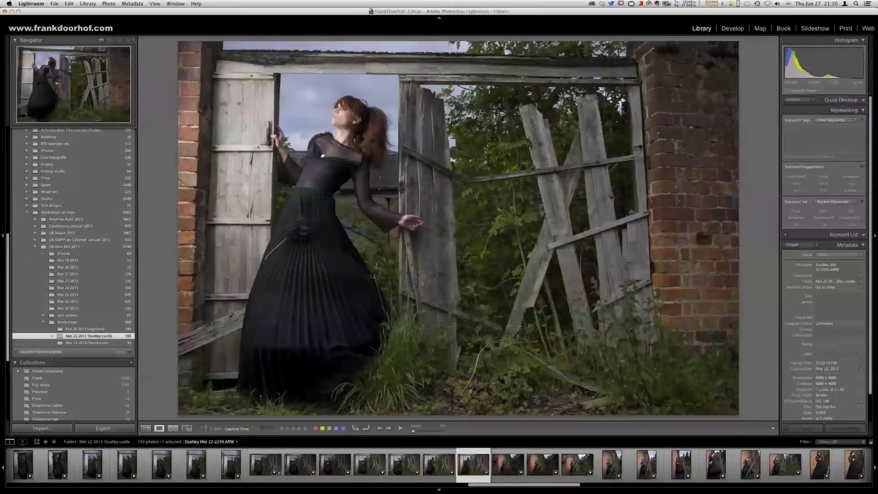
# Step: Return to the first landscape shot and compare the series once more, ending on Studley Mei 22-2259.ARW
pyautogui.press('Left')
pyautogui.press('Left')
pyautogui.press('Left')
pyautogui.press('Left')
pyautogui.press('Left')
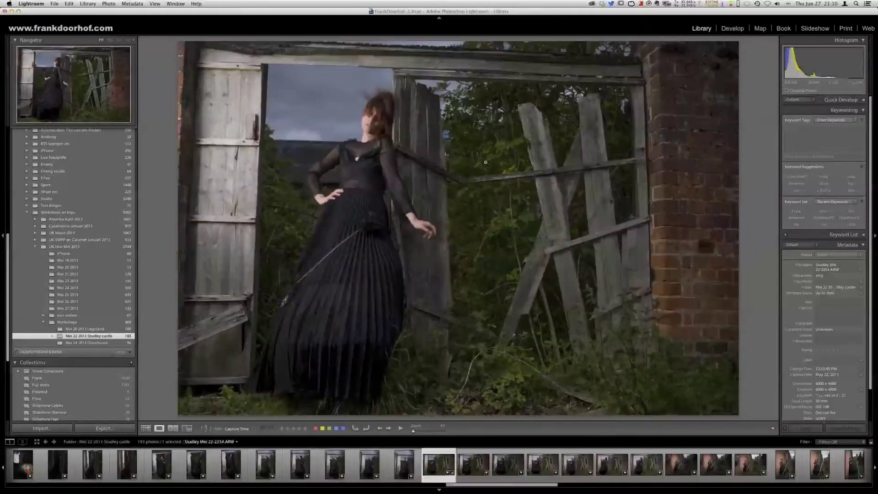
pyautogui.press('Right')
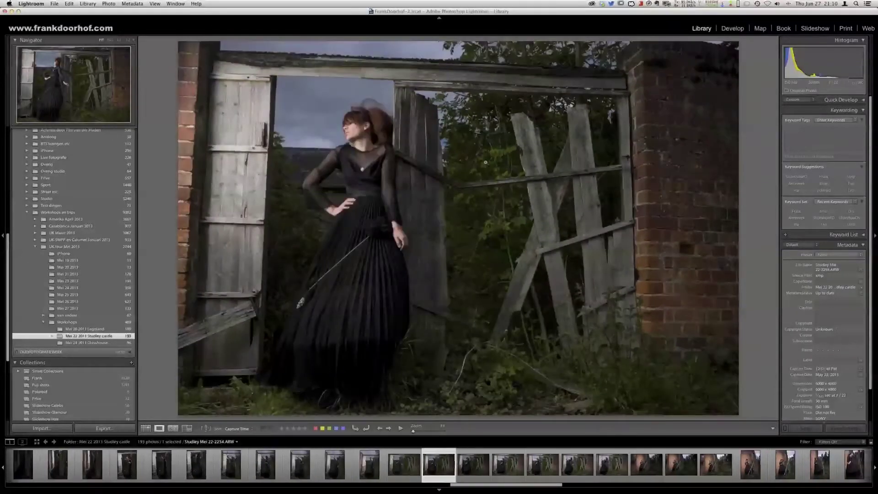
pyautogui.press('Right')
pyautogui.press('Right')
pyautogui.press('Right')
pyautogui.press('Right')
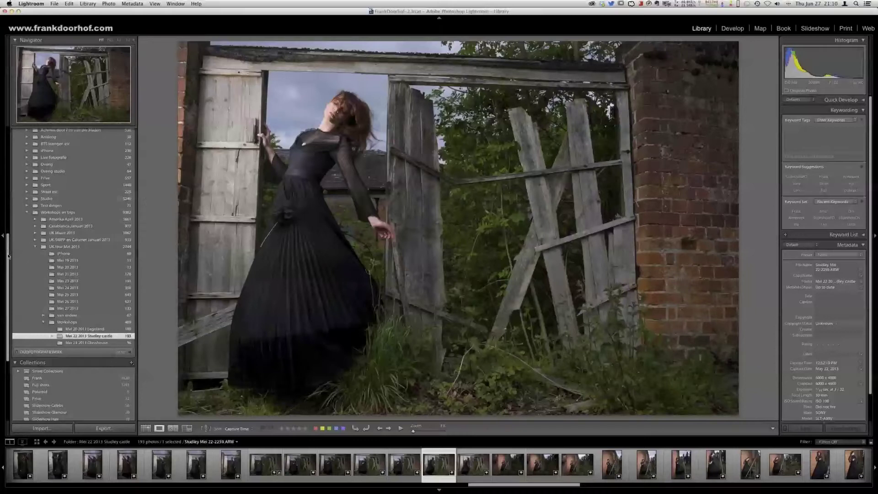
# Step: Switch to the voor workshops folder and open the landscape doorway photo with the broken fence in Photoshop
pyautogui.moveTo(8, 256); pyautogui.dragTo(6, 225)
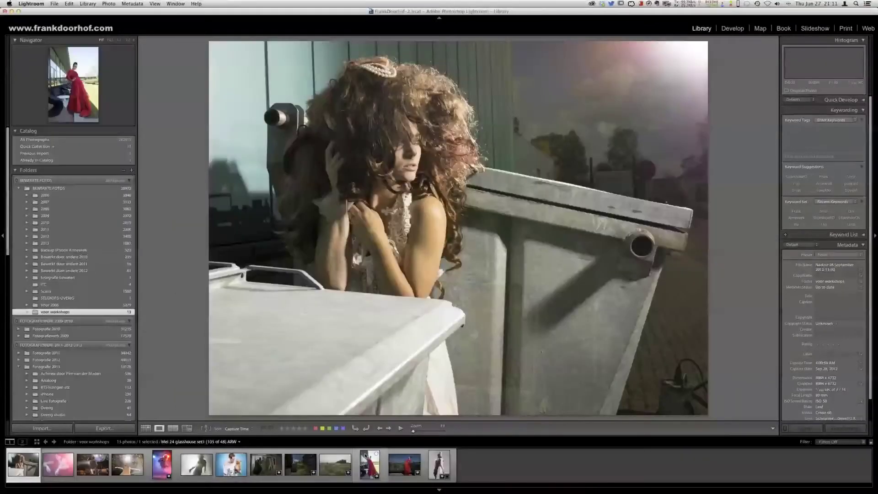
pyautogui.click(265, 466)
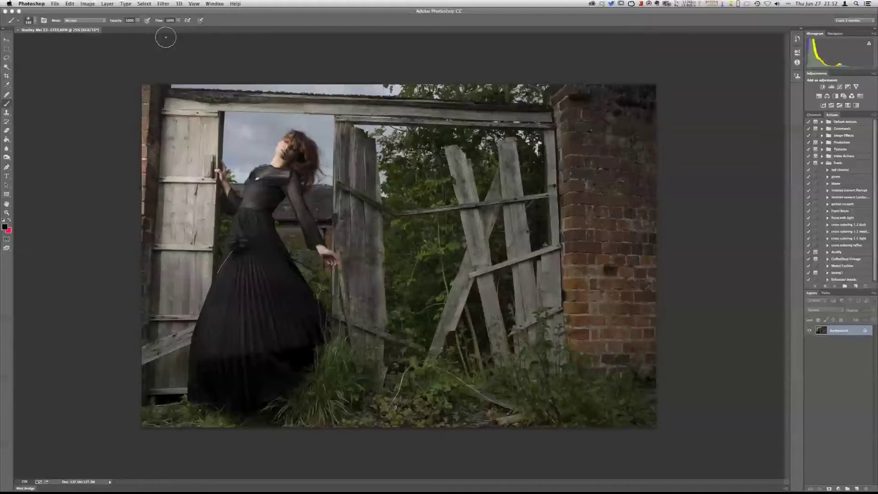
# Step: Duplicate the Background layer within the same document, keeping the name Background copy
pyautogui.click(108, 5)
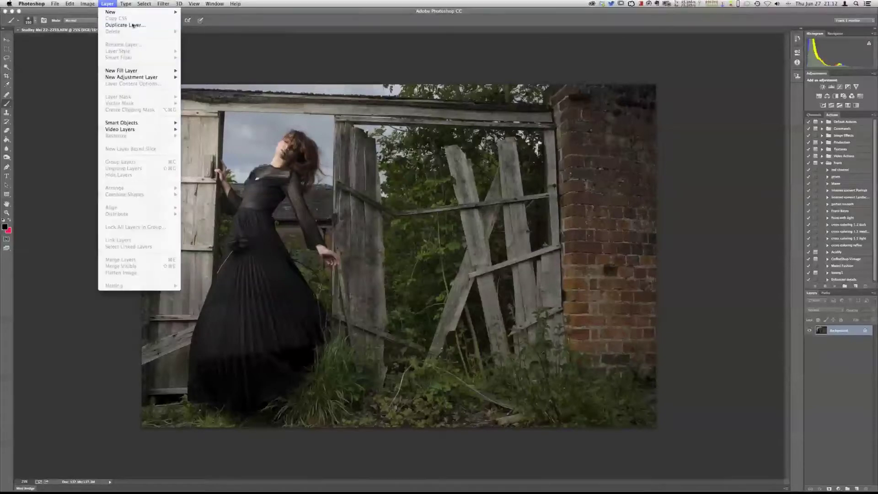
pyautogui.click(128, 26)
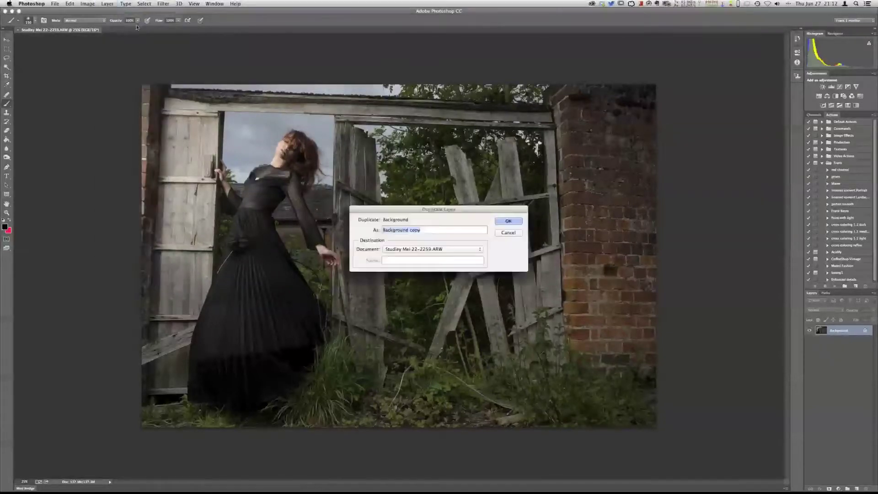
pyautogui.click(508, 221)
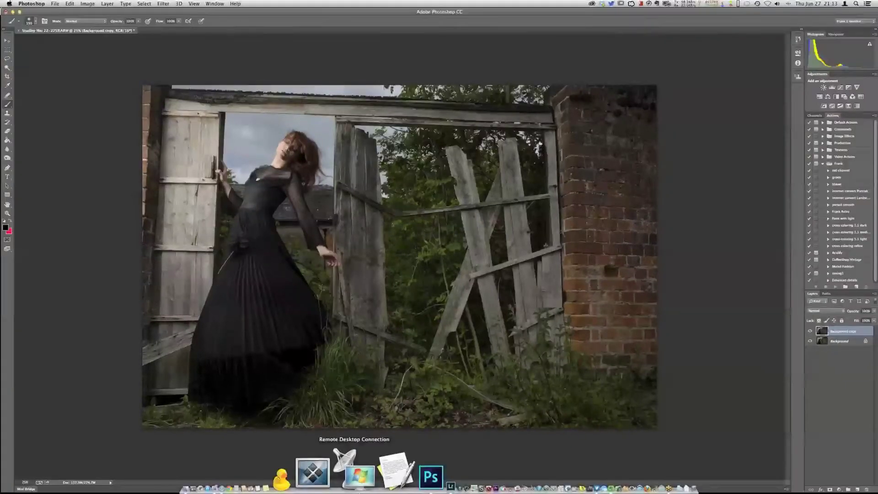
# Step: Run the Topaz Clarity filter on the duplicated layer and choose the preset Franks fashion awesome
pyautogui.click(161, 3)
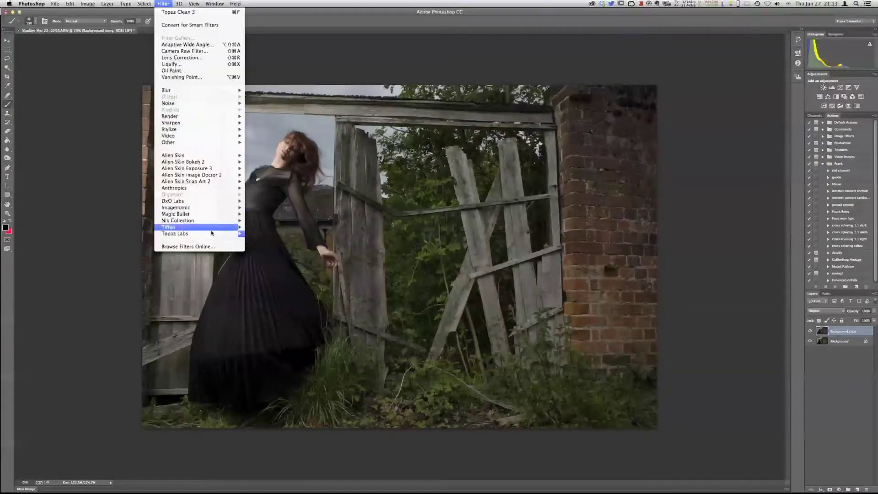
pyautogui.moveTo(219, 233)
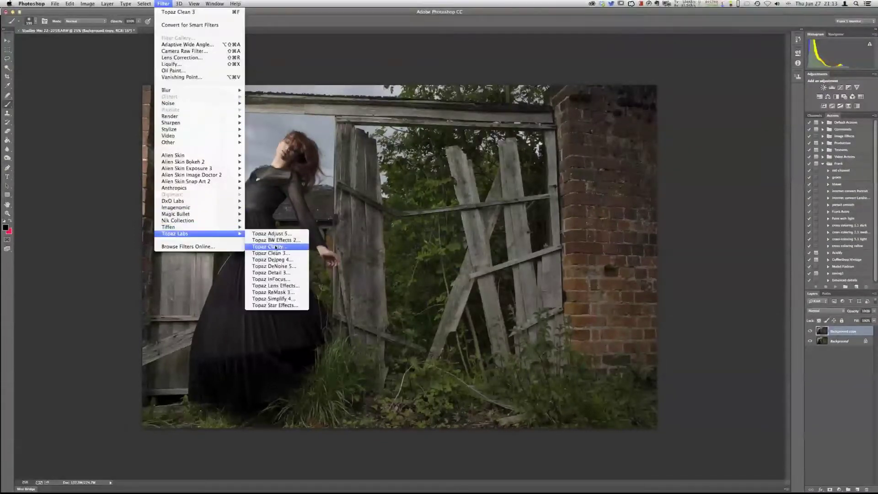
pyautogui.click(276, 248)
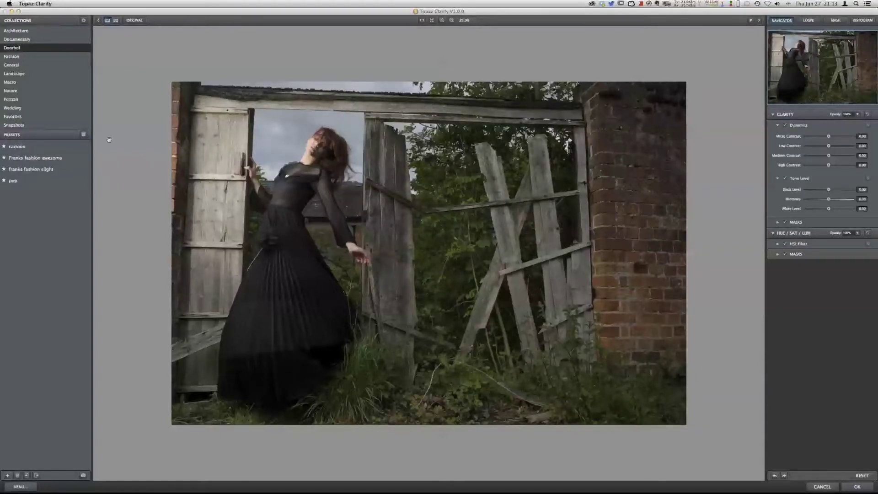
pyautogui.moveTo(4, 151)
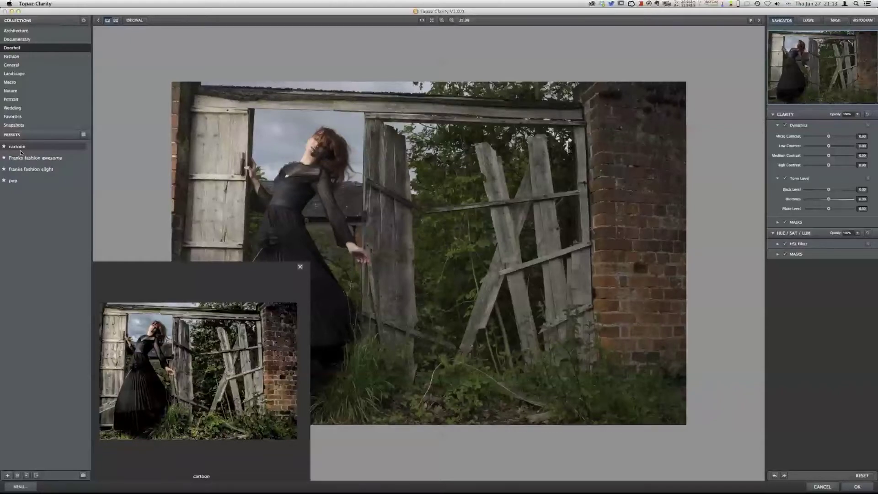
pyautogui.click(21, 152)
pyautogui.moveTo(22, 157)
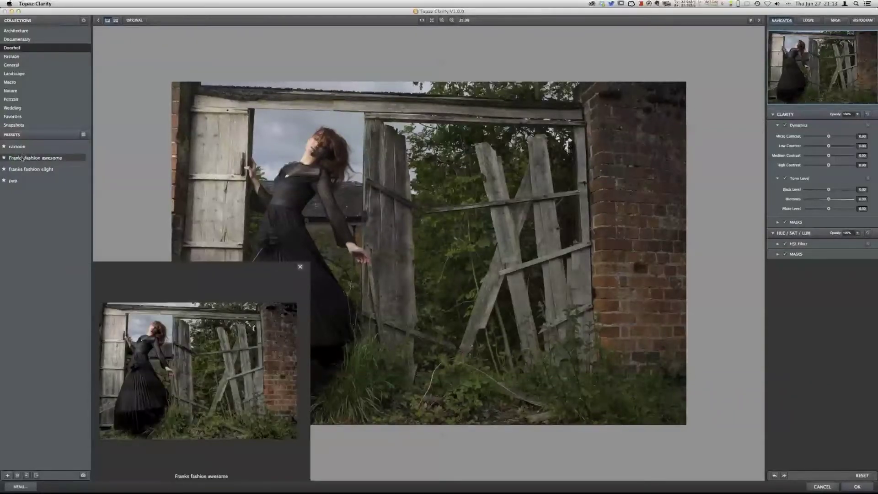
pyautogui.click(25, 159)
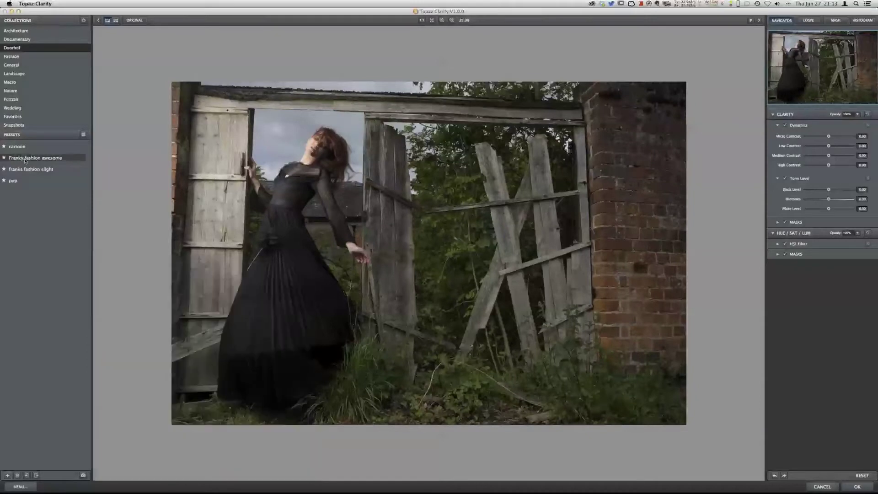
pyautogui.click(48, 159)
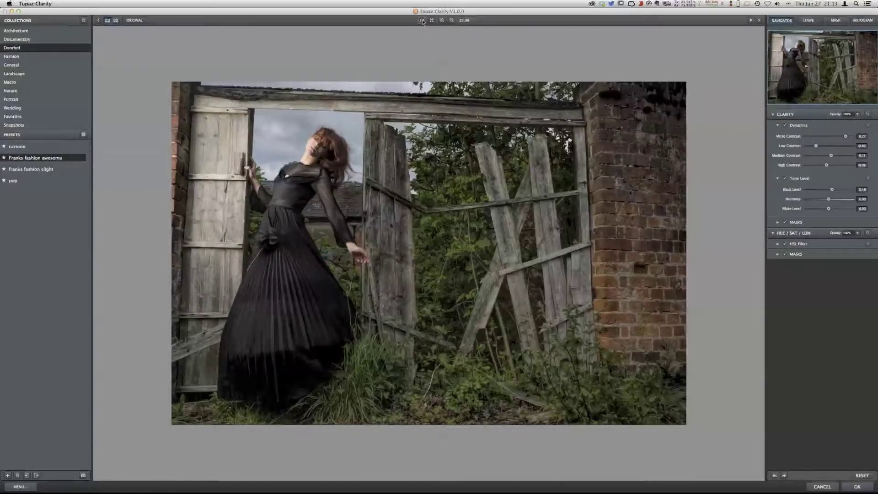
# Step: Check the preset's wood and foliage detail at 100% along with the HSL and mask options, and apply the Clarity effect
pyautogui.click(421, 20)
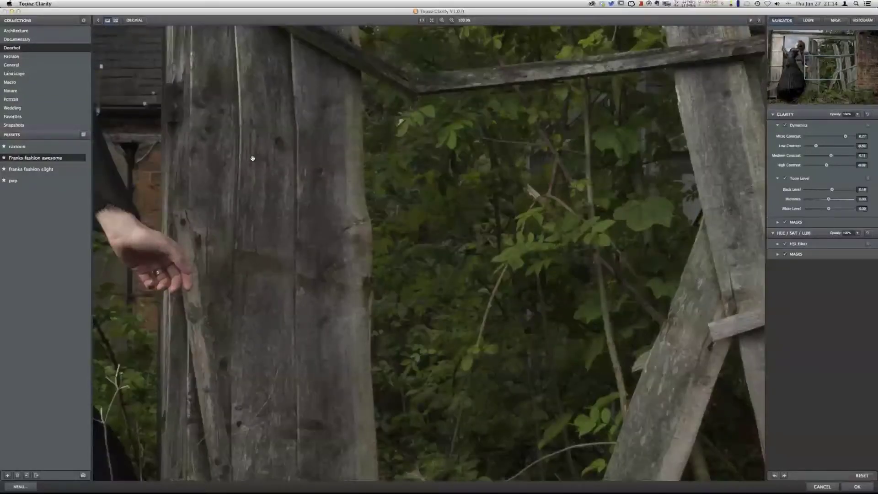
pyautogui.moveTo(252, 158); pyautogui.dragTo(358, 170)
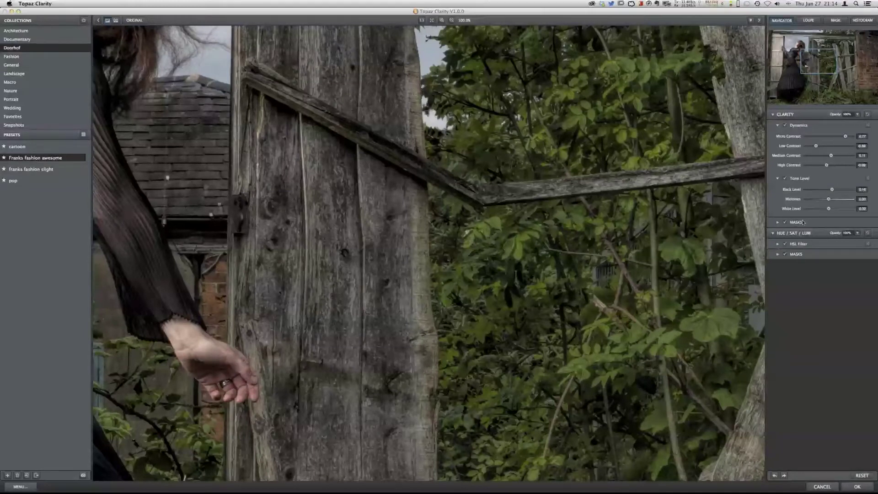
pyautogui.click(777, 244)
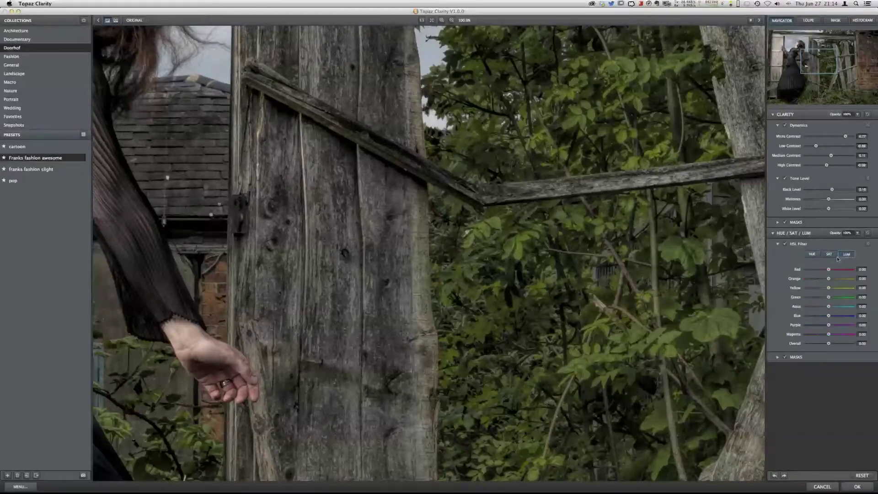
pyautogui.click(777, 244)
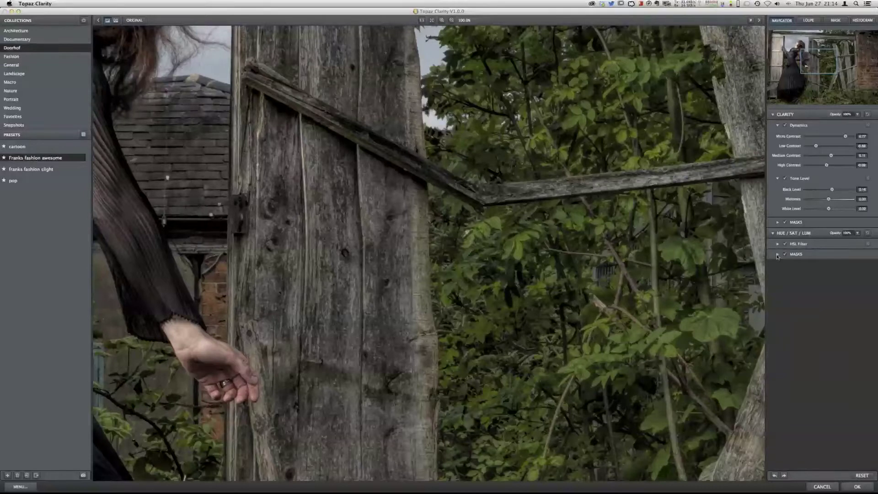
pyautogui.click(777, 254)
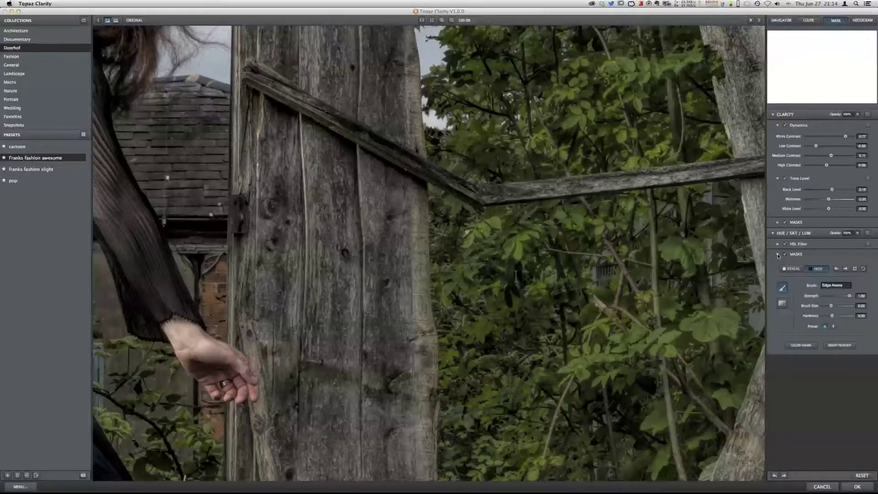
pyautogui.click(778, 255)
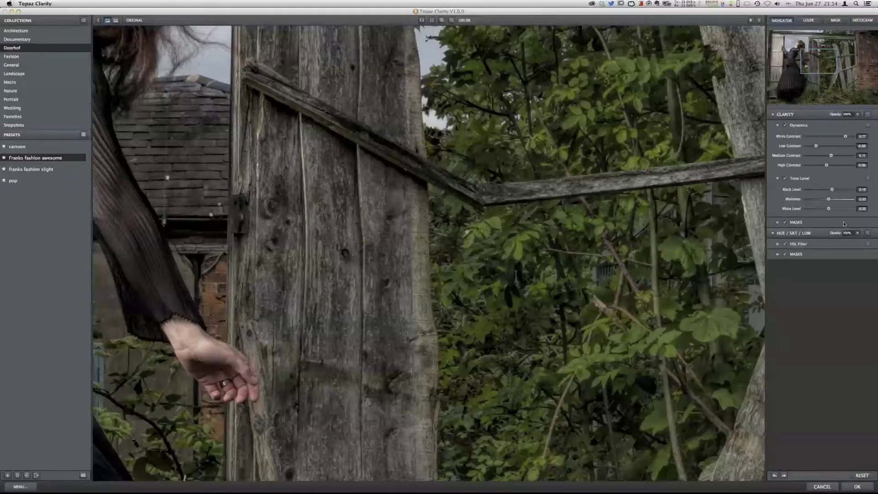
pyautogui.click(853, 486)
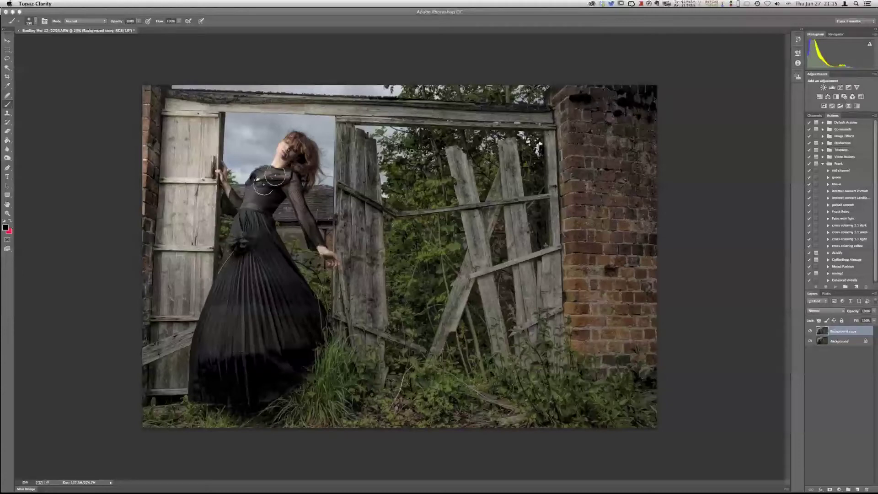
# Step: Add a Reveal All layer mask to the Background copy layer
pyautogui.click(108, 5)
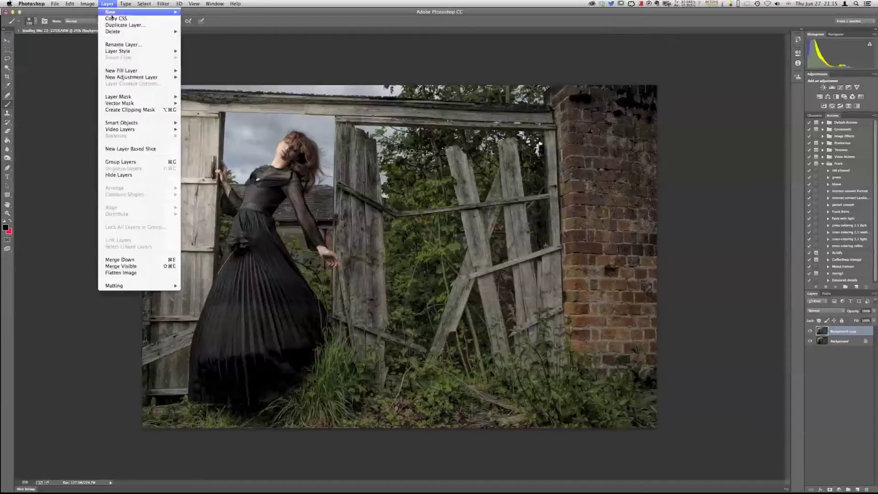
pyautogui.moveTo(172, 96)
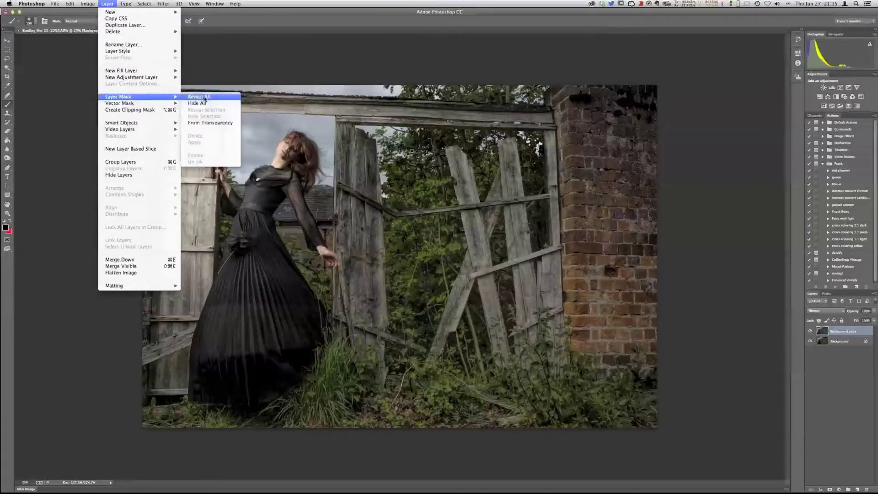
pyautogui.click(205, 98)
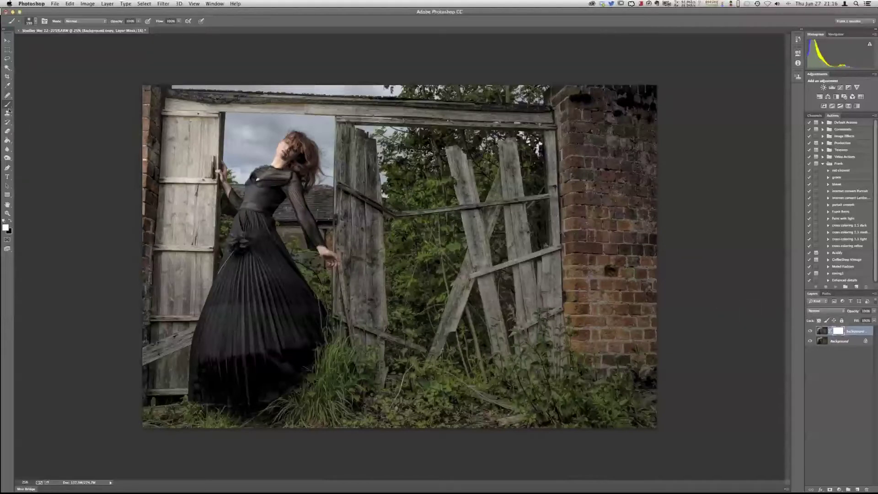
# Step: Paint black on the layer mask over the model's arm, hand and dress to hide the Clarity effect there
pyautogui.press('x')
pyautogui.moveTo(300, 200); pyautogui.dragTo(340, 261)
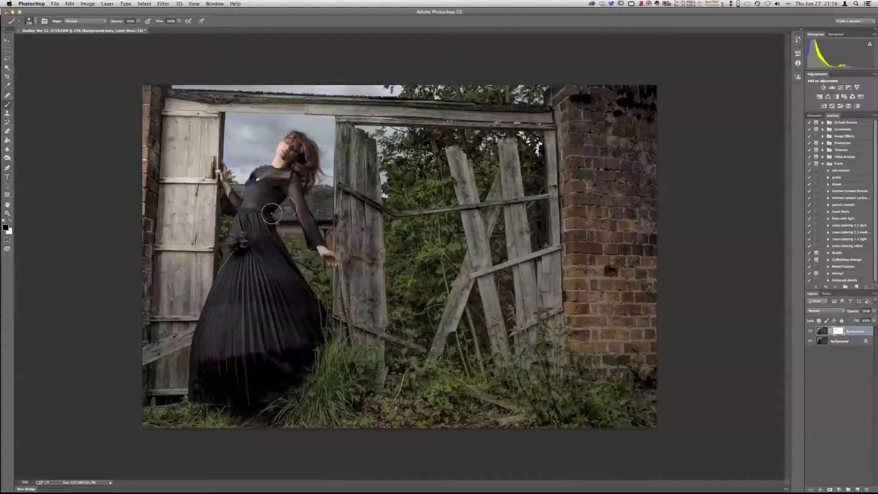
pyautogui.moveTo(251, 209)
pyautogui.mouseDown()
pyautogui.moveTo(206, 327)
pyautogui.moveTo(249, 239)
pyautogui.moveTo(251, 262)
pyautogui.moveTo(315, 317)
pyautogui.moveTo(227, 293)
pyautogui.moveTo(216, 314)
pyautogui.moveTo(238, 315)
pyautogui.moveTo(251, 265)
pyautogui.moveTo(297, 272)
pyautogui.moveTo(260, 261)
pyautogui.mouseUp()
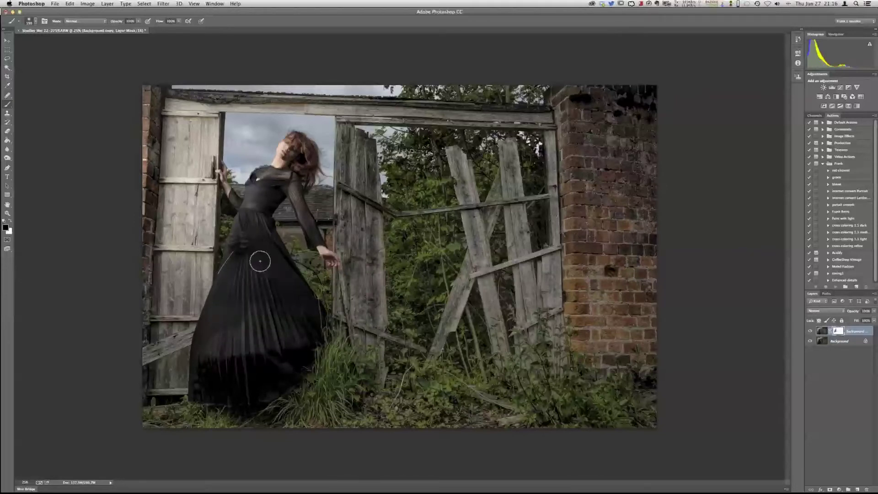
# Step: Paint white on the layer mask over the dress and arm to bring the Clarity effect back
pyautogui.press('x')
pyautogui.moveTo(239, 294)
pyautogui.mouseDown()
pyautogui.moveTo(246, 249)
pyautogui.moveTo(232, 328)
pyautogui.moveTo(237, 277)
pyautogui.moveTo(210, 325)
pyautogui.moveTo(244, 211)
pyautogui.moveTo(278, 184)
pyautogui.moveTo(290, 186)
pyautogui.moveTo(313, 235)
pyautogui.mouseUp()
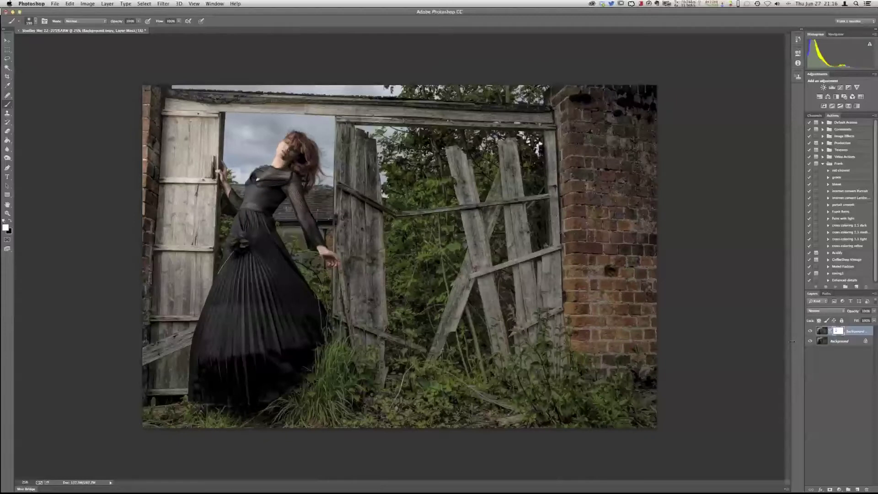
pyautogui.moveTo(594, 492)
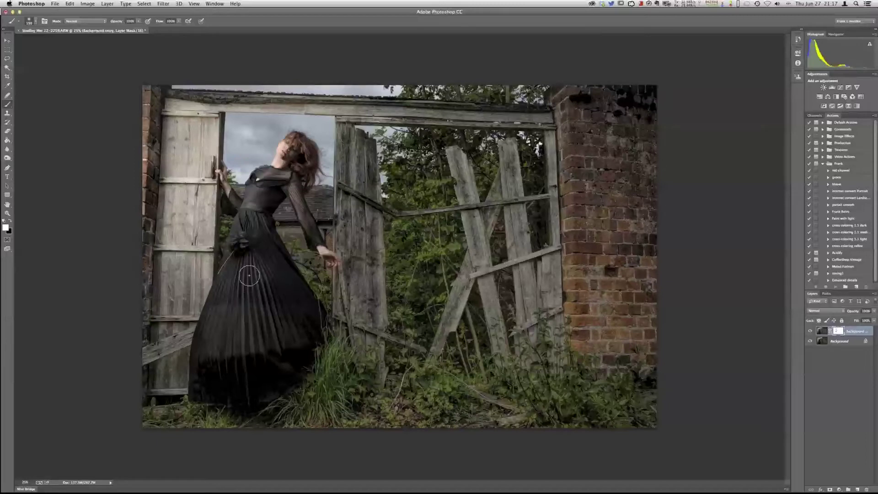
pyautogui.click(164, 5)
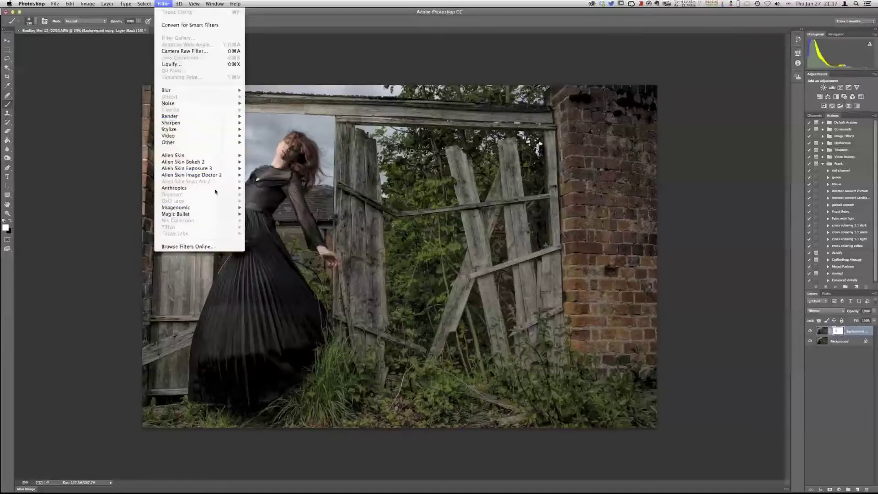
pyautogui.click(102, 107)
# Step: Flatten the image into a single layer and swap the foreground and background colours
pyautogui.click(107, 4)
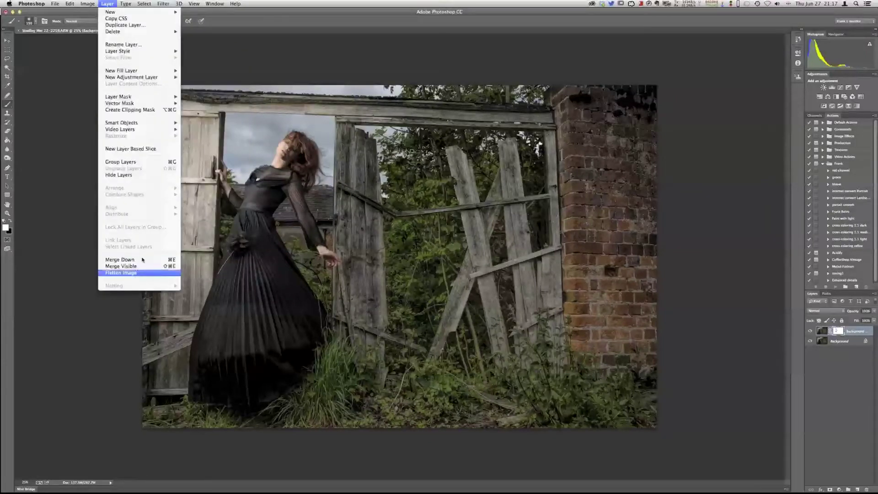
pyautogui.click(132, 273)
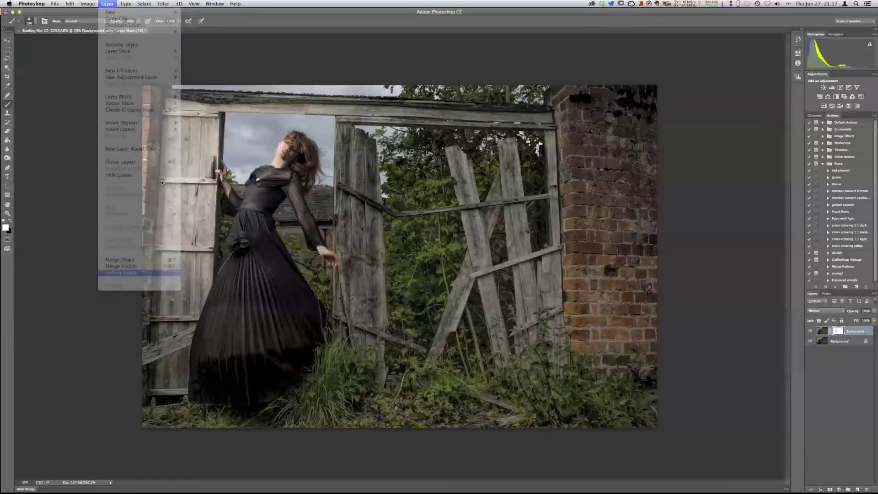
pyautogui.press('x')
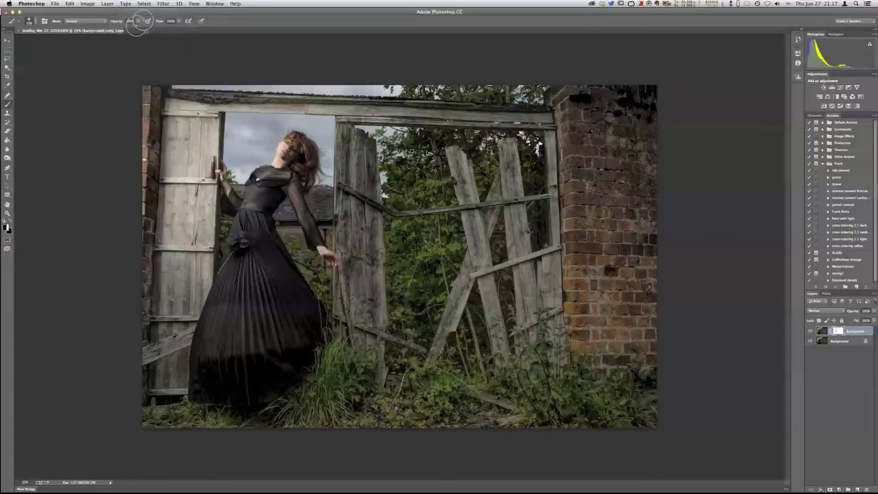
# Step: Launch Topaz Adjust on the image, preview the Film Collection presets Cross Process II, III and V, and choose Lomo III
pyautogui.click(164, 4)
pyautogui.moveTo(197, 233)
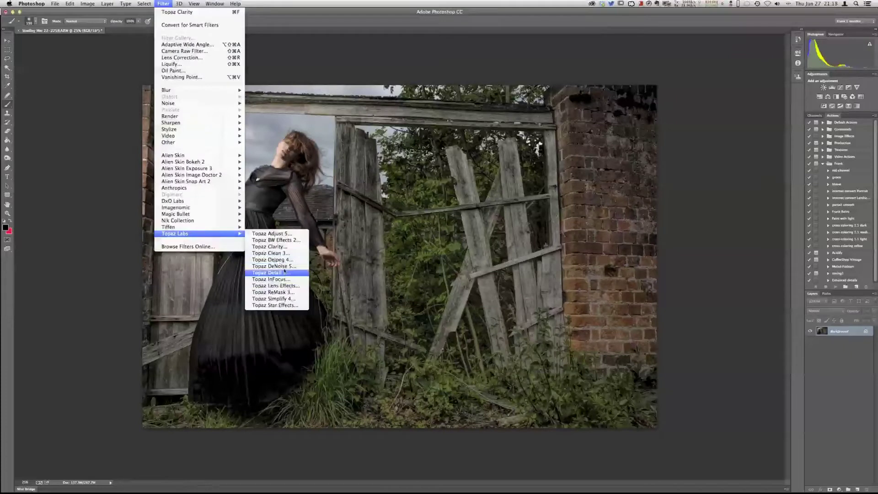
pyautogui.click(291, 234)
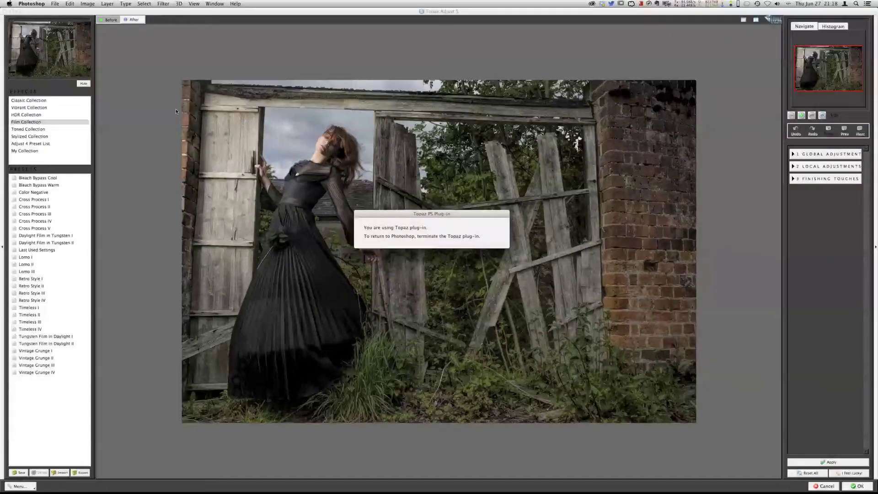
pyautogui.click(41, 207)
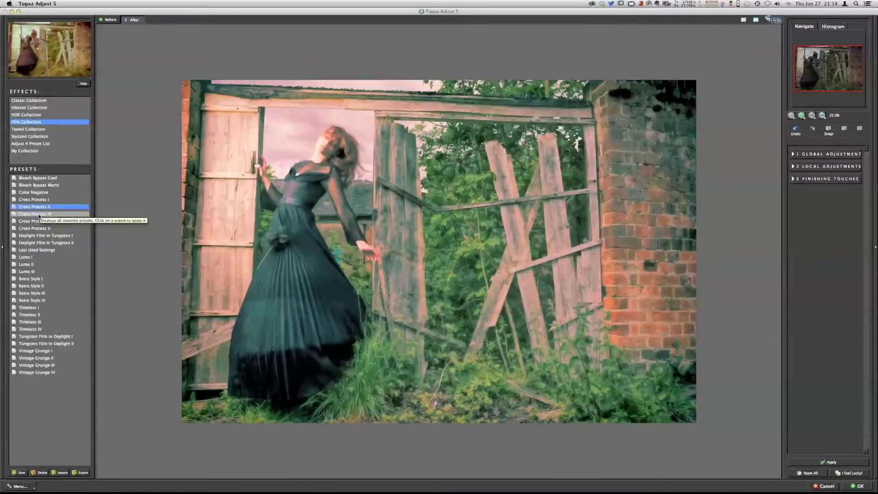
pyautogui.click(40, 215)
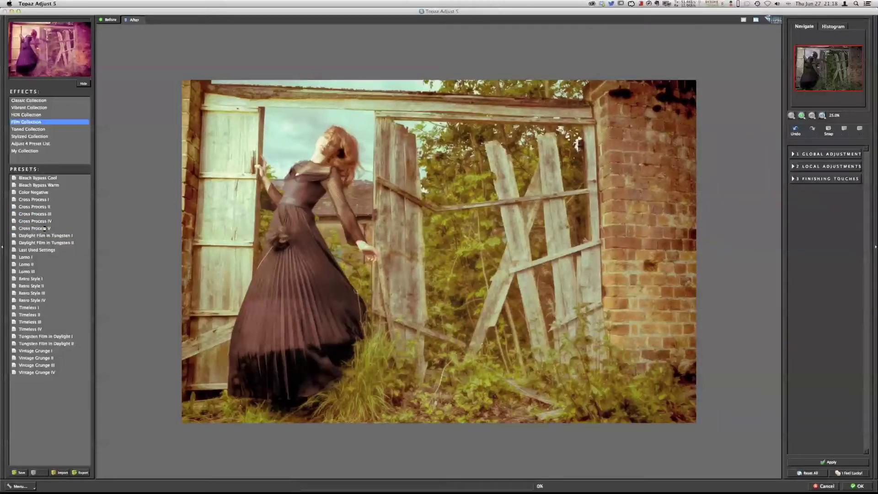
pyautogui.click(44, 229)
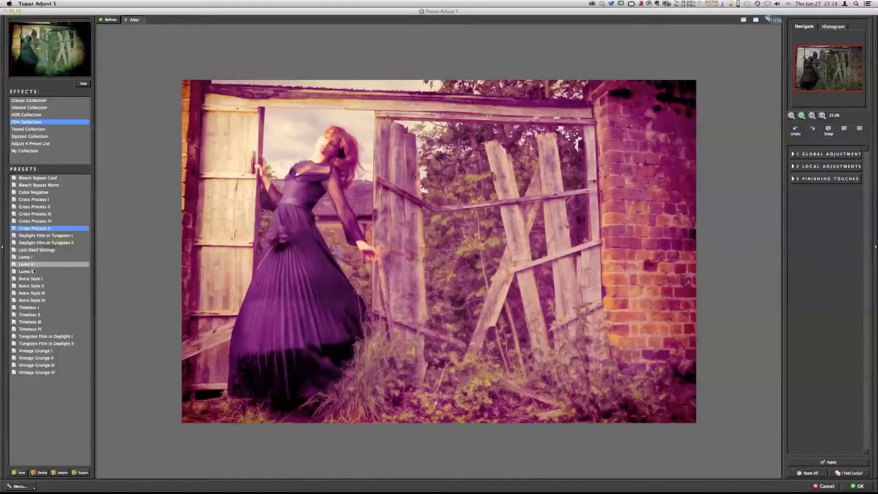
pyautogui.click(30, 272)
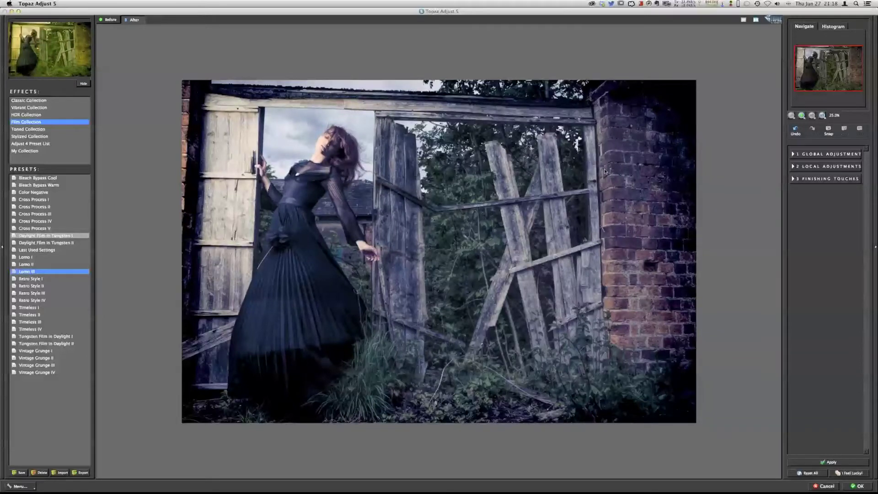
# Step: Review the Global Adjustments and Local Adjustments settings, including Adaptive Exposure, and apply the Lomo III effect to the image
pyautogui.click(793, 155)
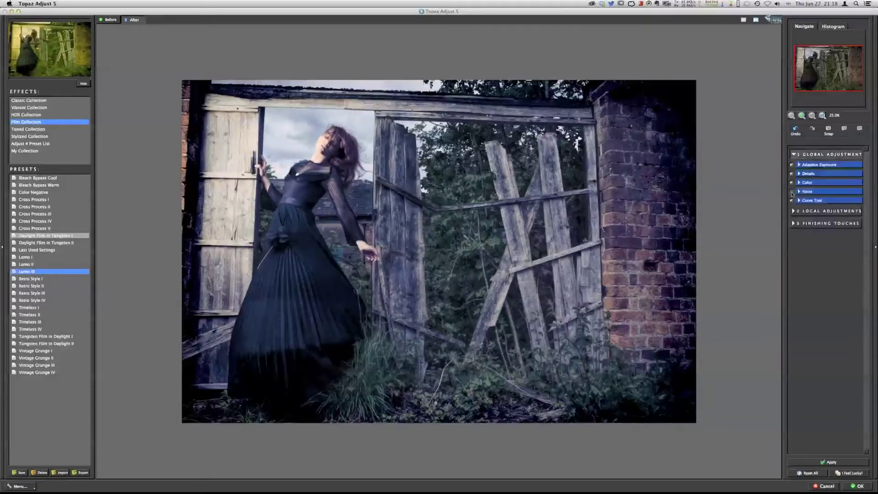
pyautogui.click(799, 166)
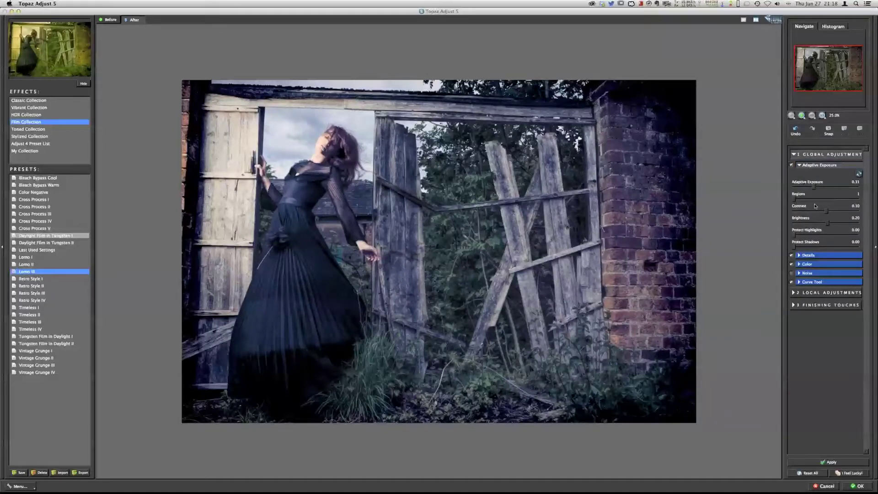
pyautogui.click(801, 166)
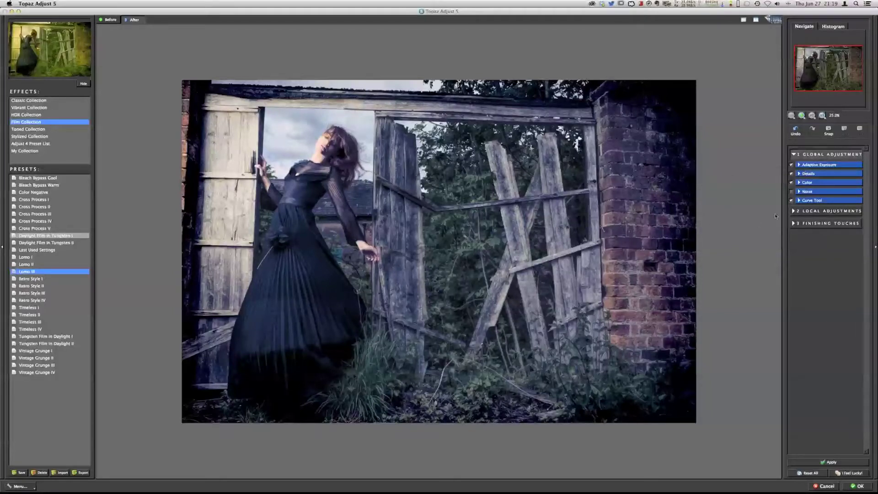
pyautogui.click(793, 213)
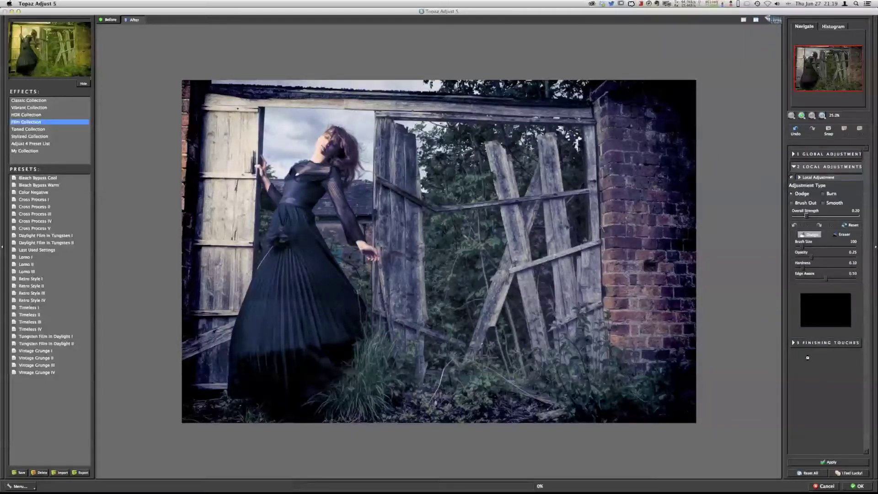
pyautogui.click(857, 486)
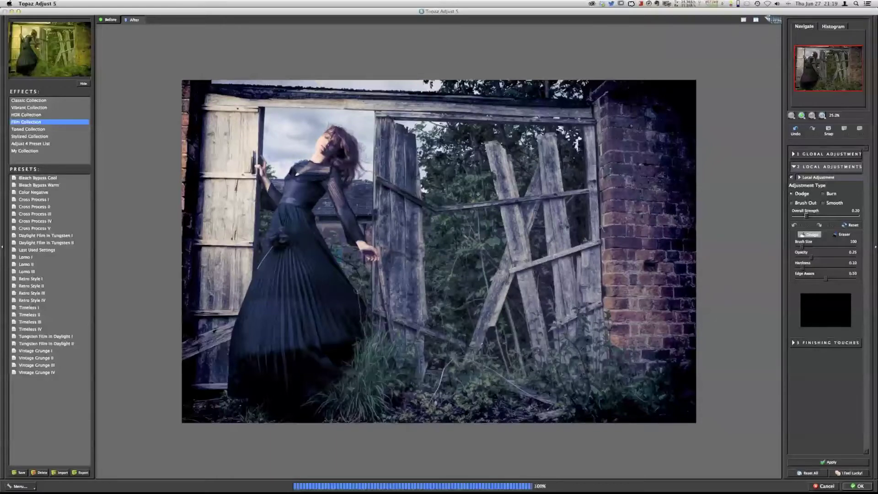
pyautogui.press('Escape')
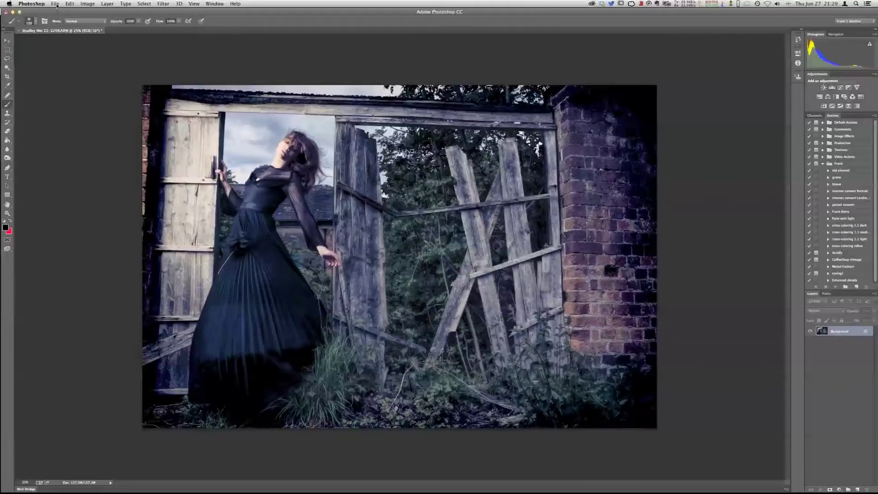
# Step: Close the edited castle photo and save its changes
pyautogui.click(56, 5)
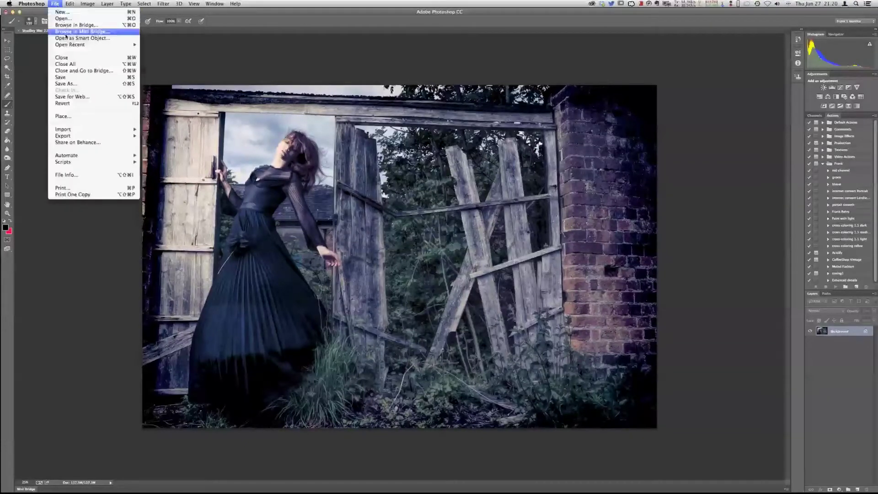
pyautogui.click(68, 58)
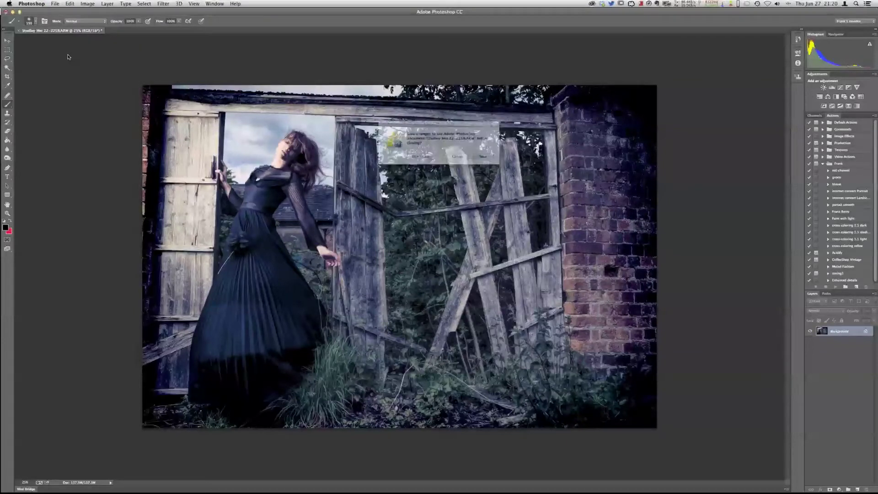
pyautogui.click(483, 157)
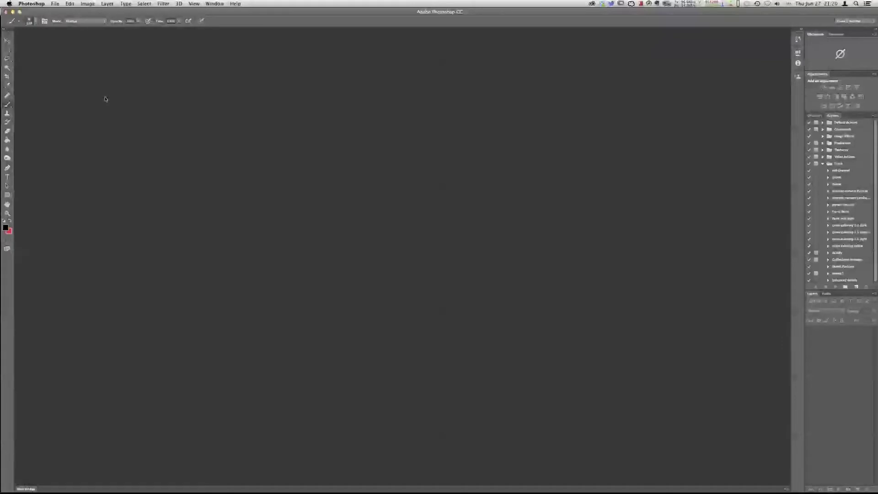
# Step: Switch to Lightroom, select the photo of the woman holding the small dog, and open it for editing in Photoshop
pyautogui.press('super+Tab')
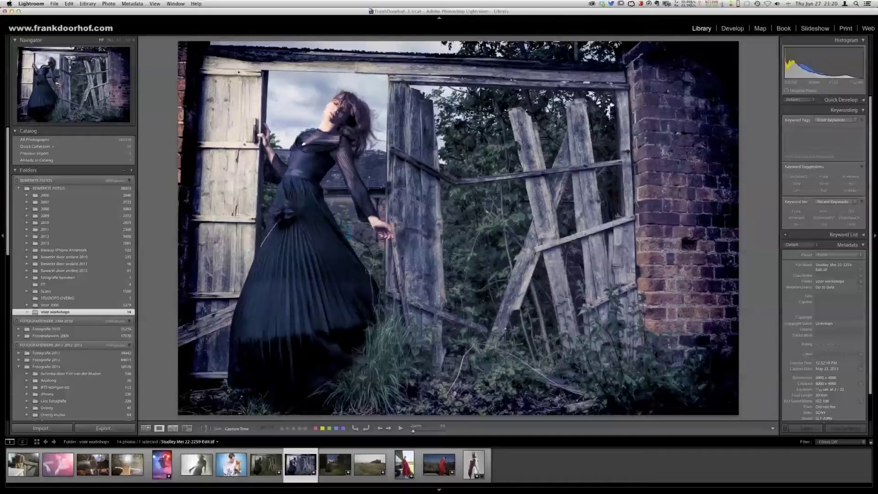
pyautogui.click(233, 466)
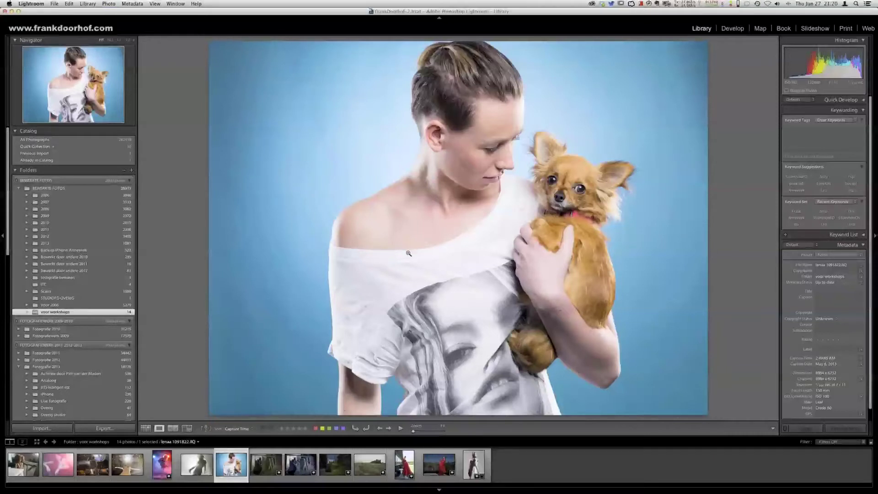
pyautogui.press('super+e')
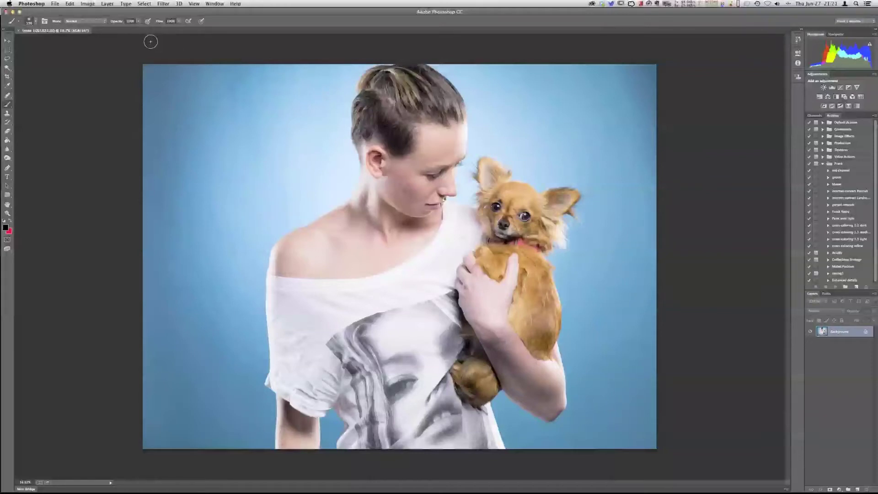
# Step: Lasso the orange stain on the white shirt beside the dog, remove it with a Content-Aware fill at 100% opacity, and deselect
pyautogui.click(195, 4)
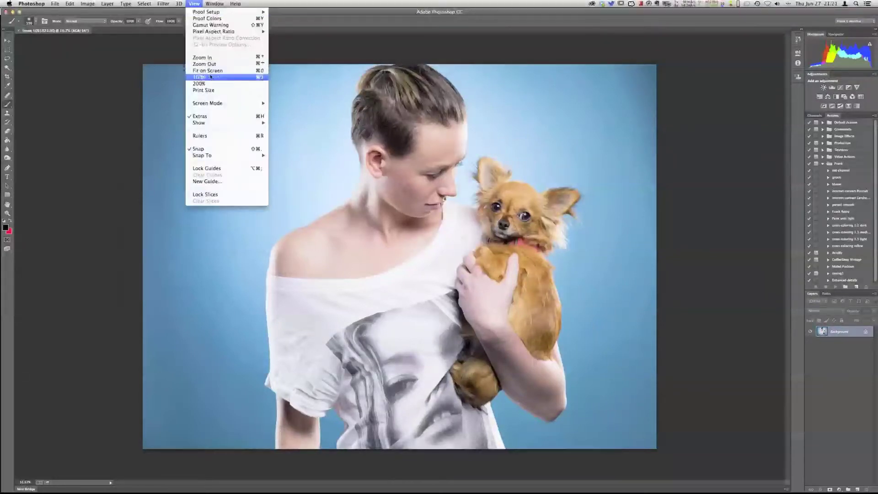
pyautogui.click(212, 69)
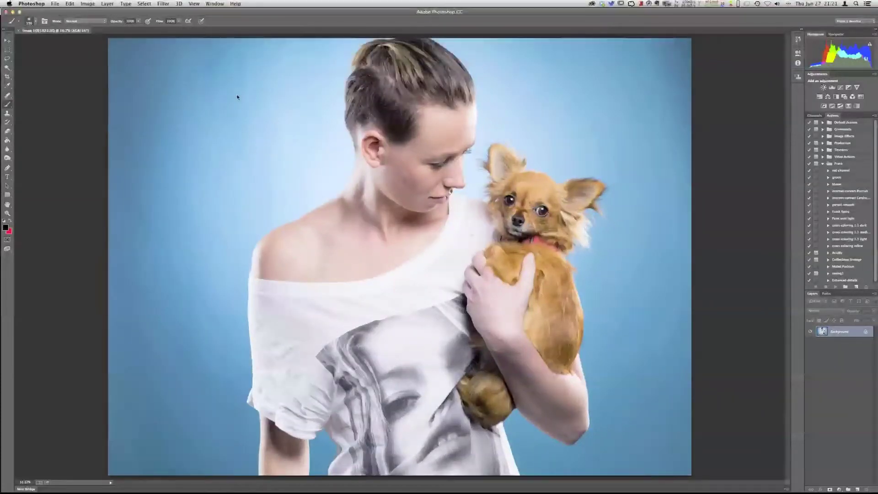
pyautogui.press('super+1')
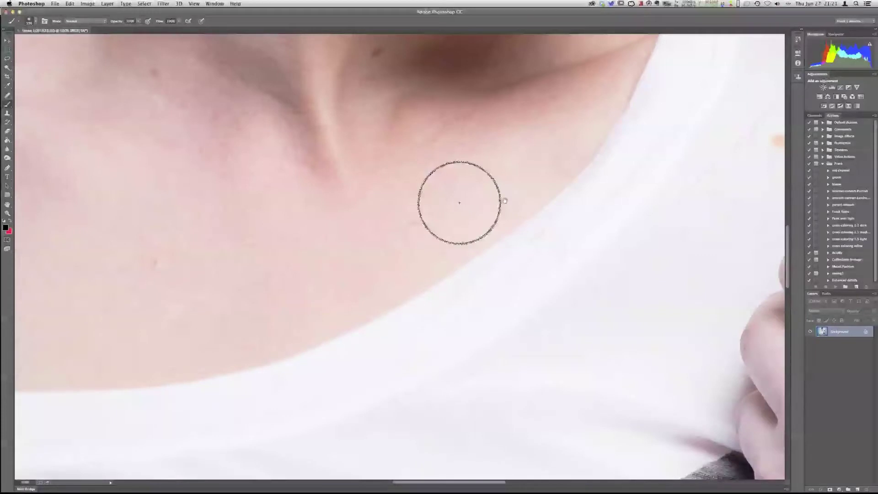
pyautogui.moveTo(505, 200); pyautogui.dragTo(133, 300)
pyautogui.click(8, 59)
pyautogui.moveTo(398, 228); pyautogui.dragTo(404, 226)
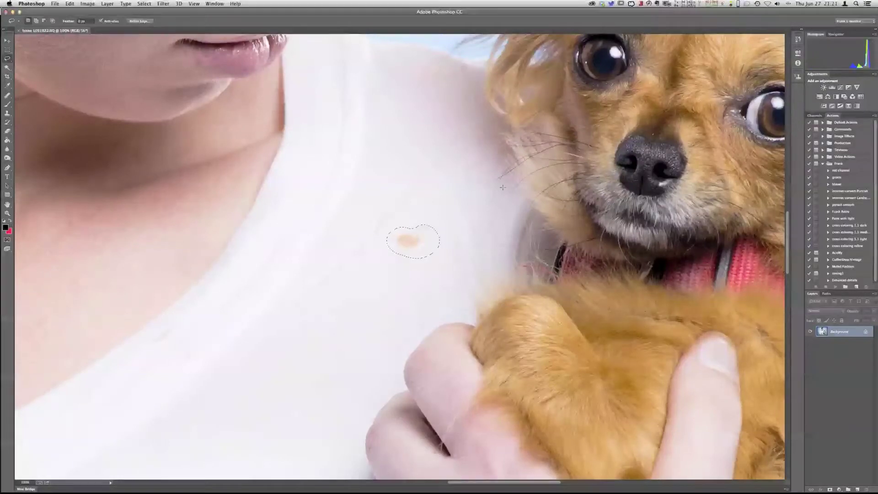
pyautogui.press('BackSpace')
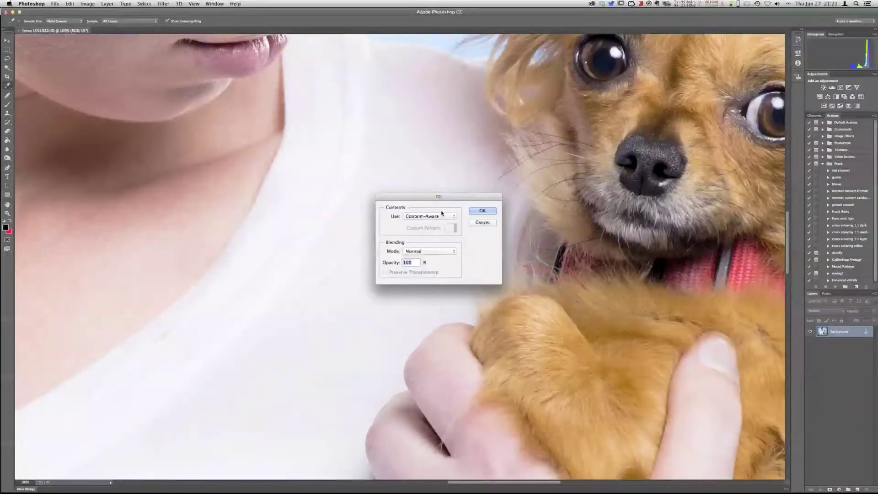
pyautogui.press('Return')
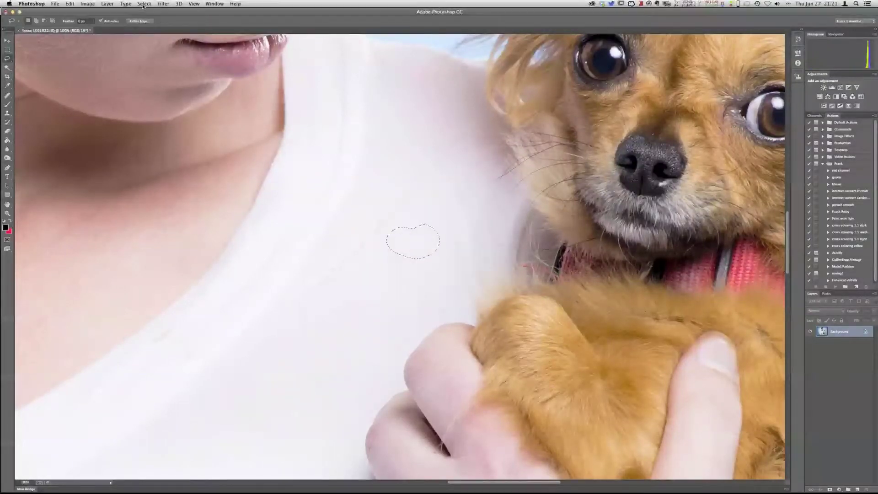
pyautogui.click(144, 3)
pyautogui.click(151, 18)
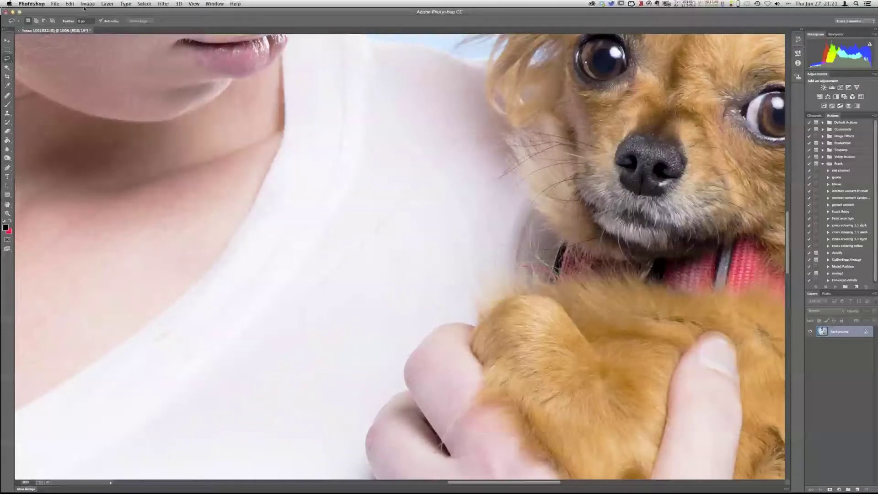
# Step: Resize the image to 50 percent and fit it on screen
pyautogui.click(87, 4)
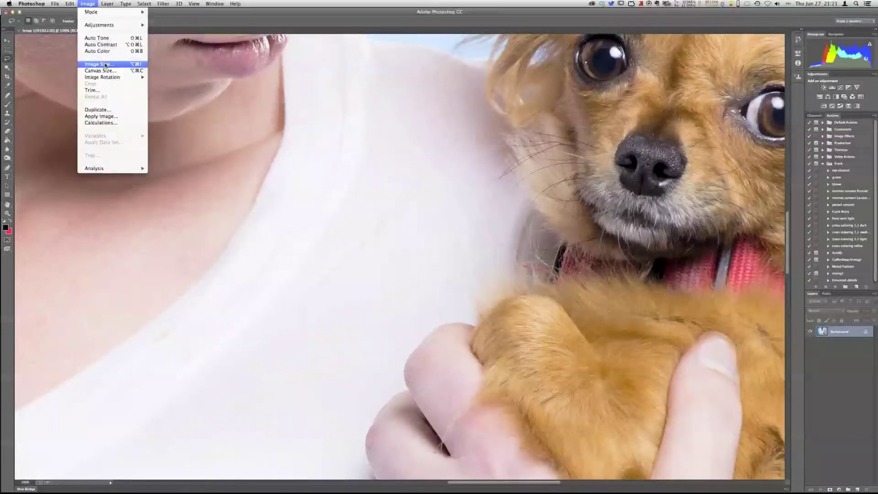
pyautogui.click(105, 65)
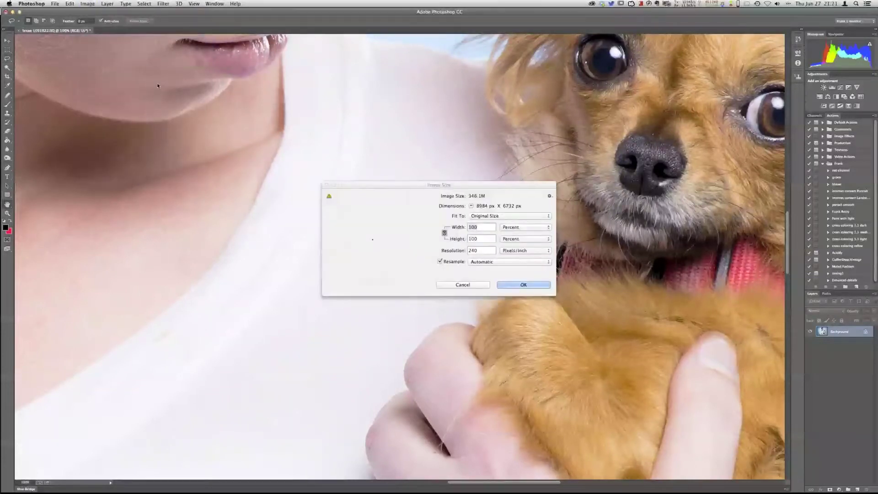
pyautogui.write('50')
pyautogui.click(520, 286)
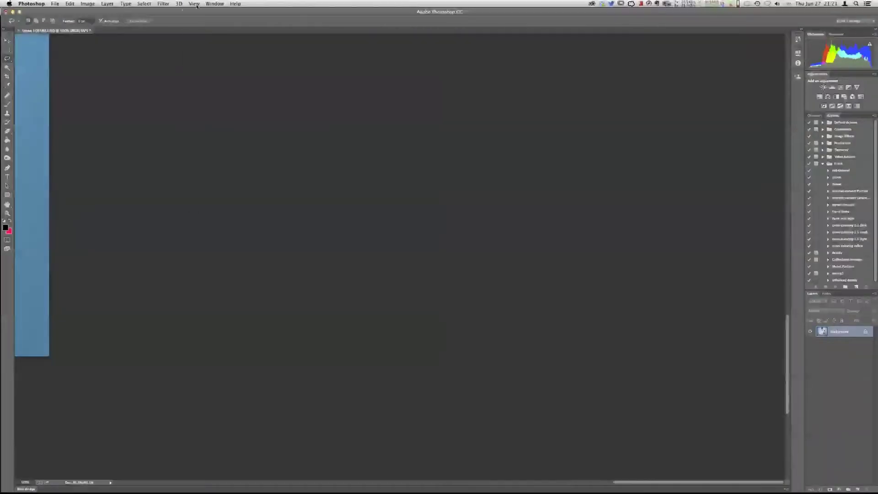
pyautogui.click(194, 4)
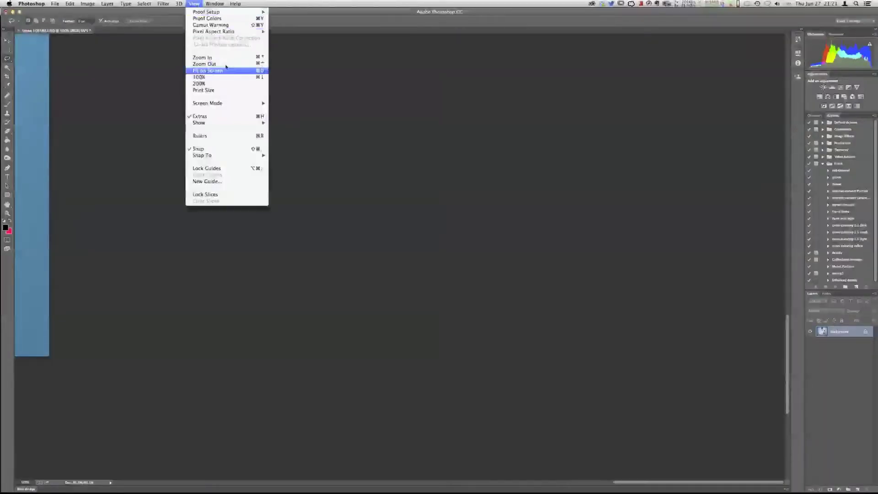
pyautogui.click(226, 70)
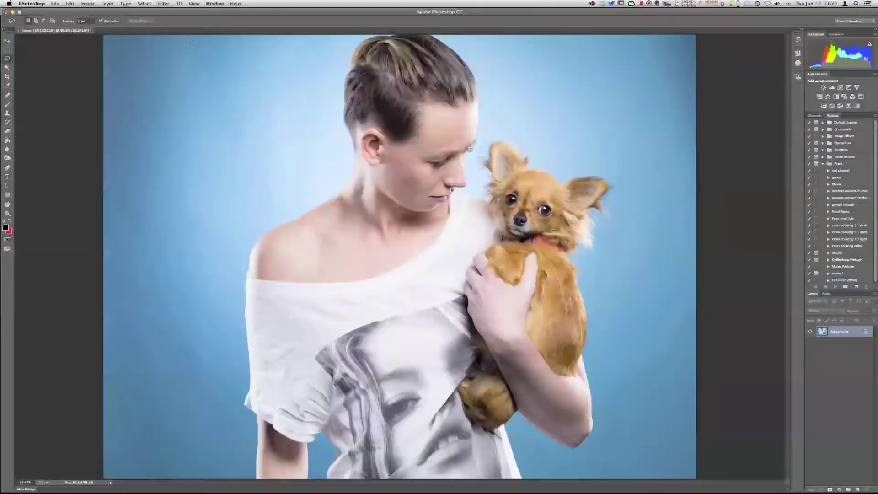
# Step: Heal the small skin blemishes on the woman's face and neck with the Healing Brush at 100% view
pyautogui.click(195, 4)
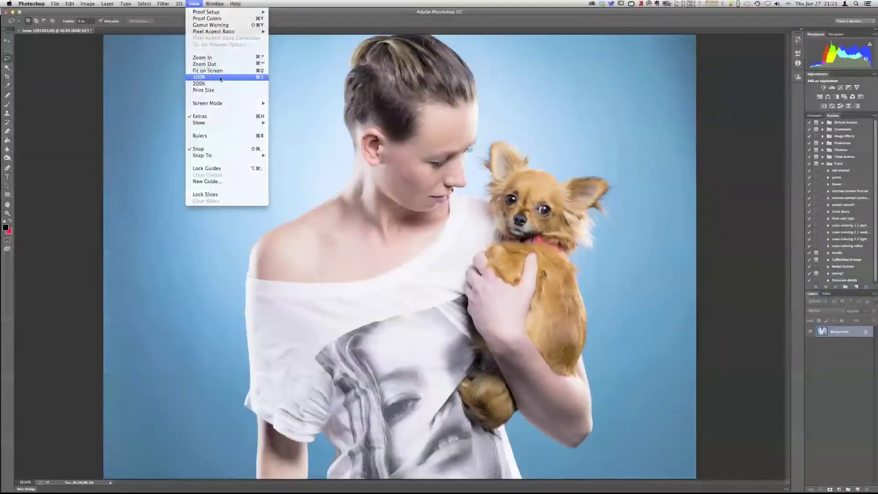
pyautogui.click(208, 71)
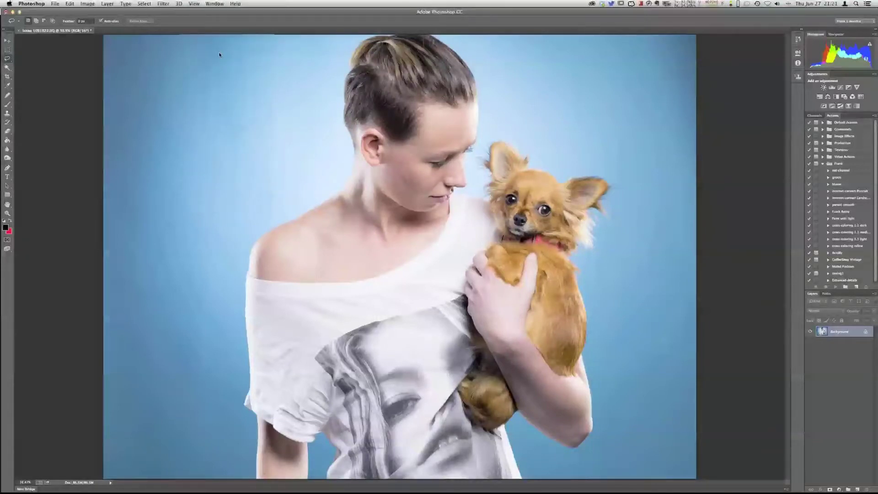
pyautogui.press('super+equal')
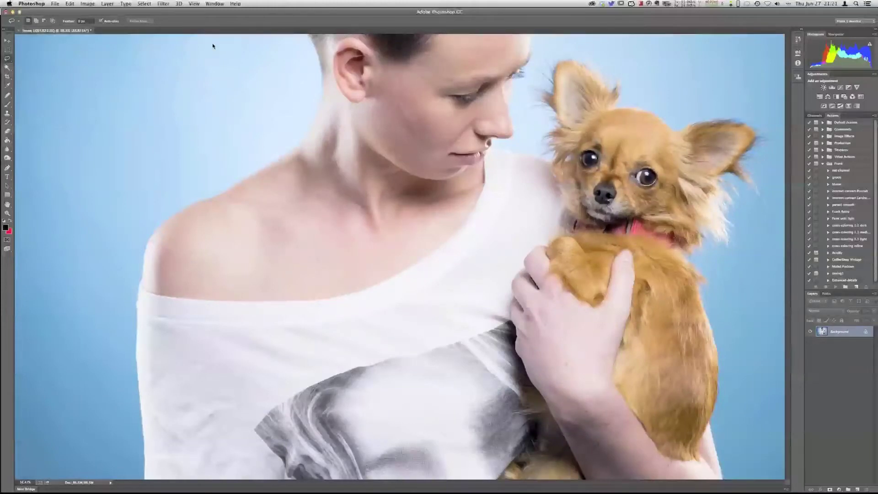
pyautogui.press('super+1')
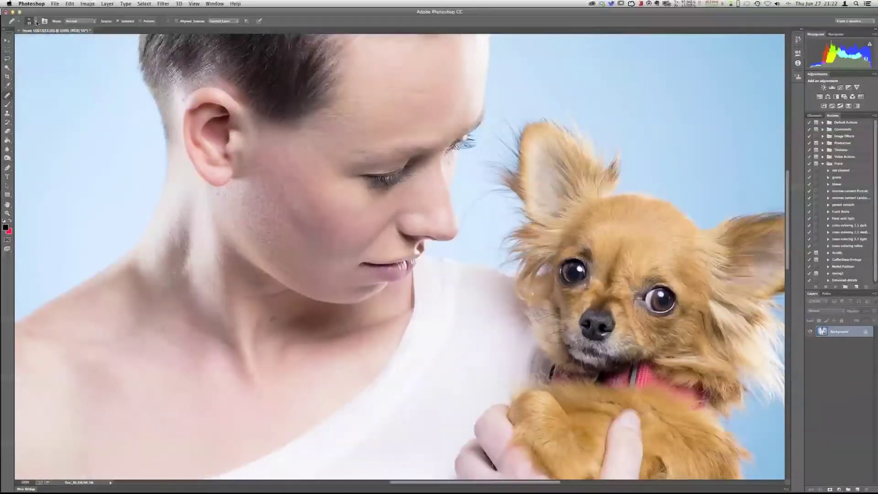
pyautogui.click(37, 23)
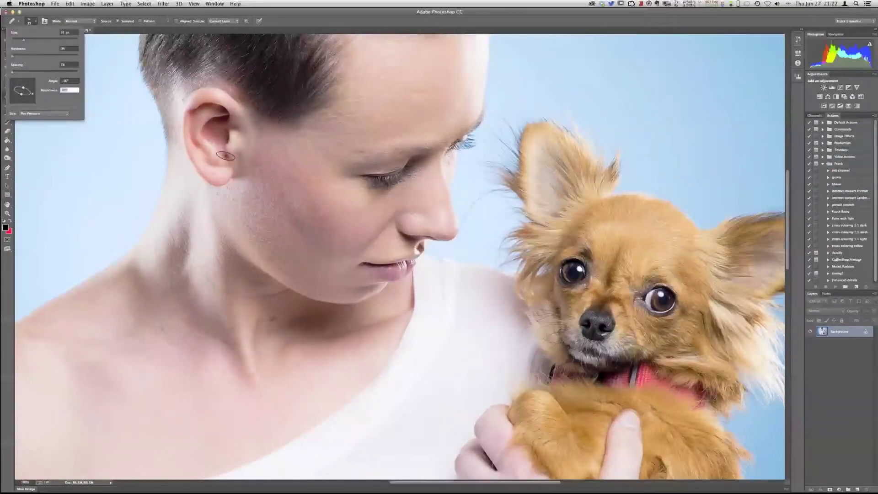
pyautogui.click(216, 171)
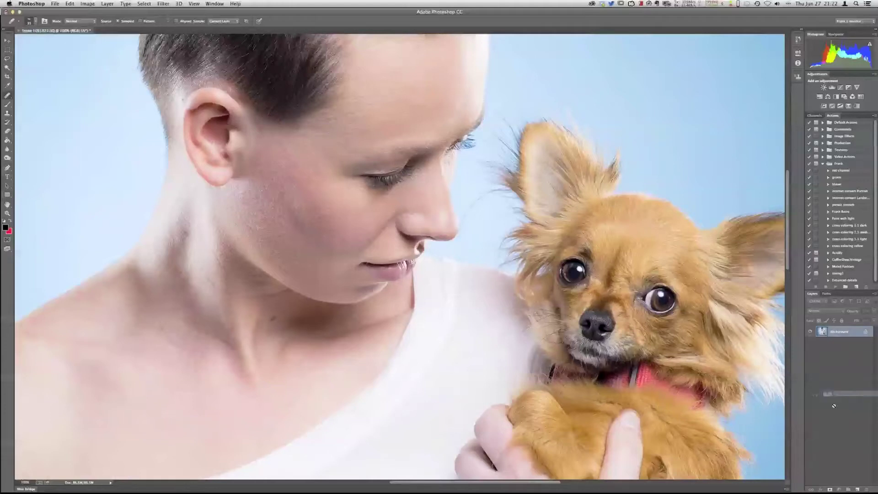
# Step: Duplicate the Background layer and open the Topaz Clean 3 filter on the copy
pyautogui.click(857, 486)
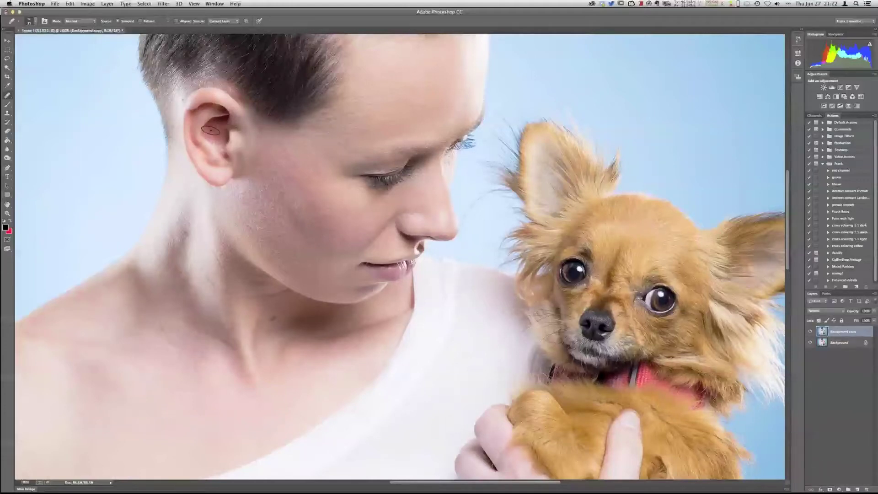
pyautogui.click(163, 4)
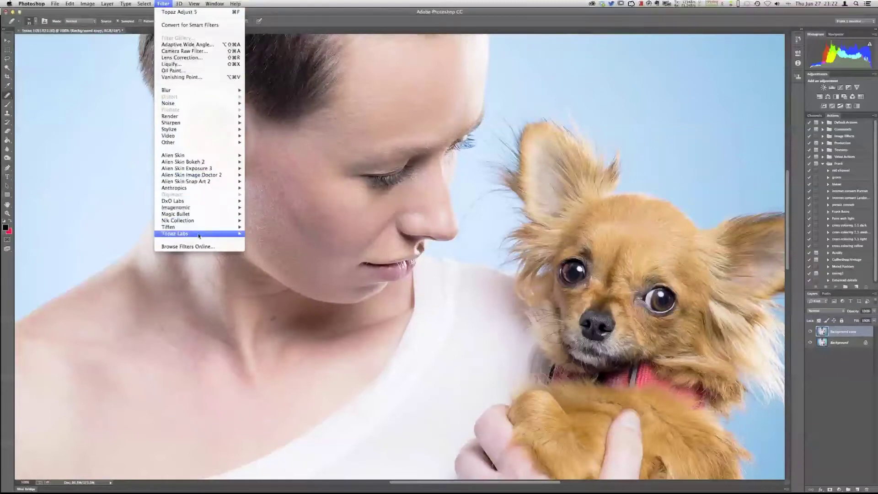
pyautogui.moveTo(206, 233)
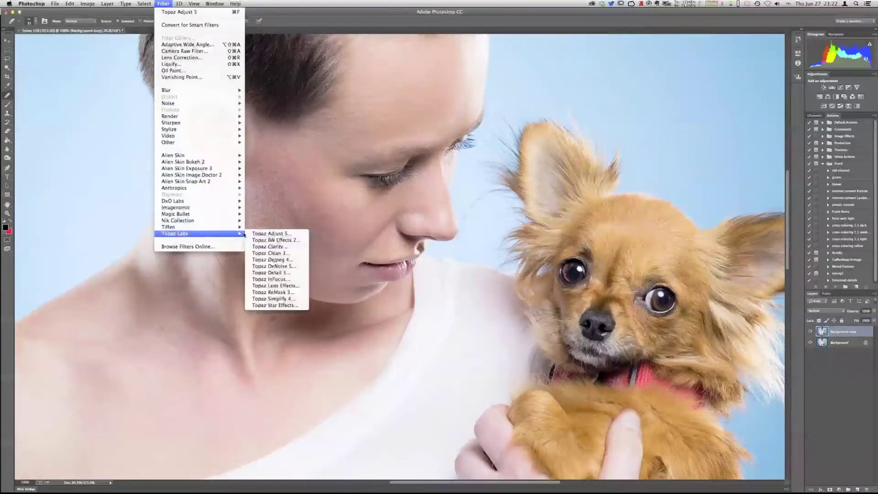
pyautogui.click(299, 255)
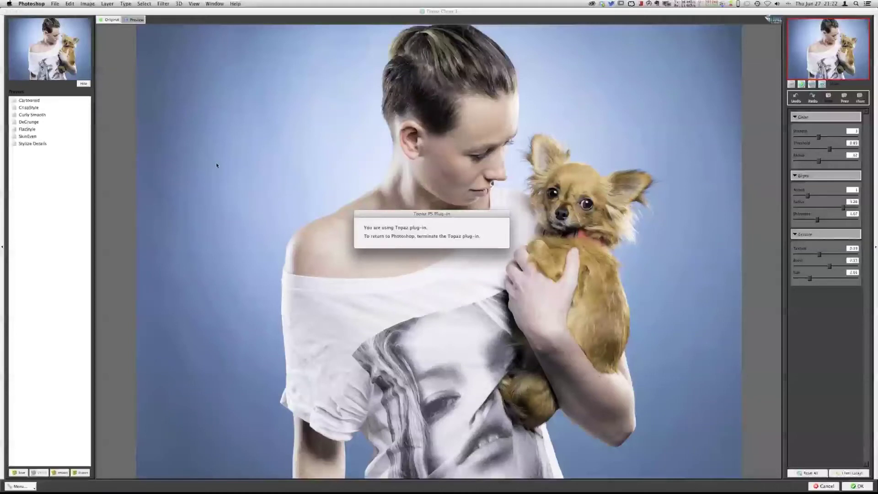
# Step: Smooth the copied layer with the SkinEven preset, raise its Texture value, and apply the filter
pyautogui.click(217, 165)
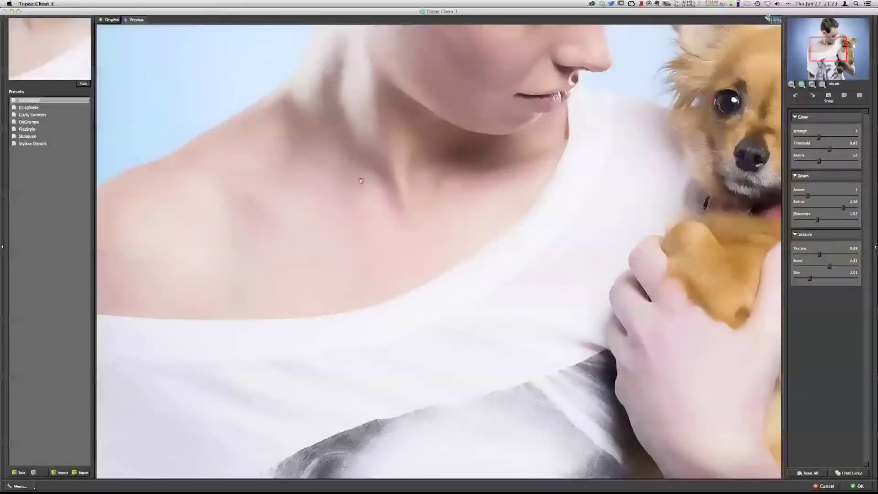
pyautogui.scroll(5, 467, 149)
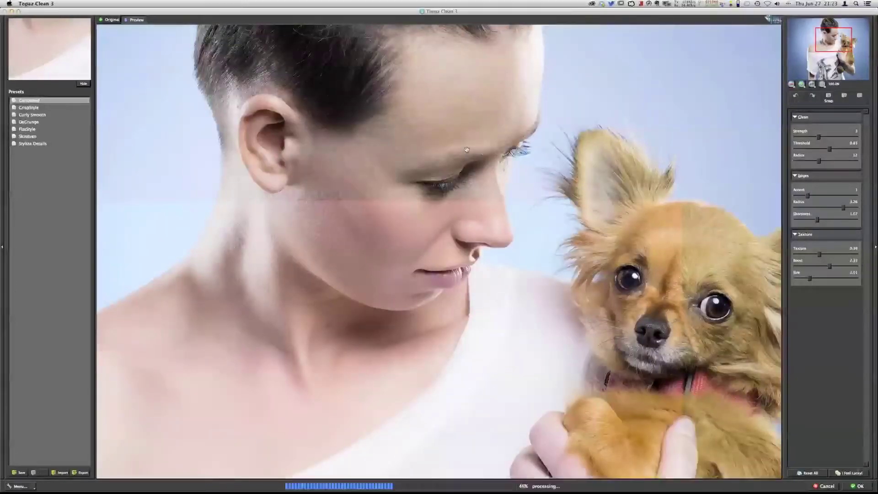
pyautogui.click(31, 137)
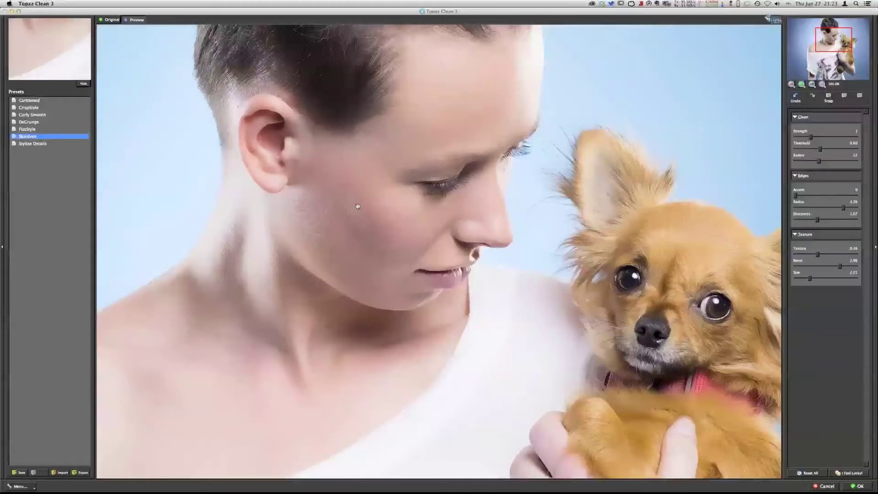
pyautogui.click(357, 207)
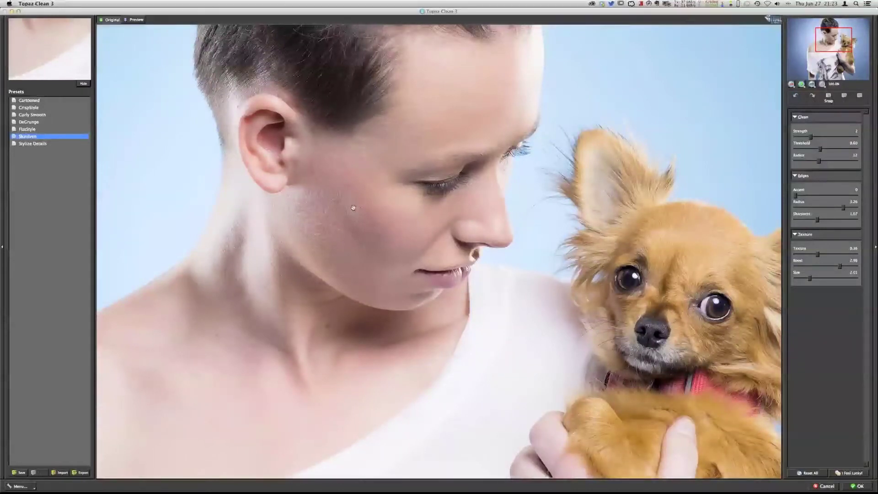
pyautogui.click(362, 189)
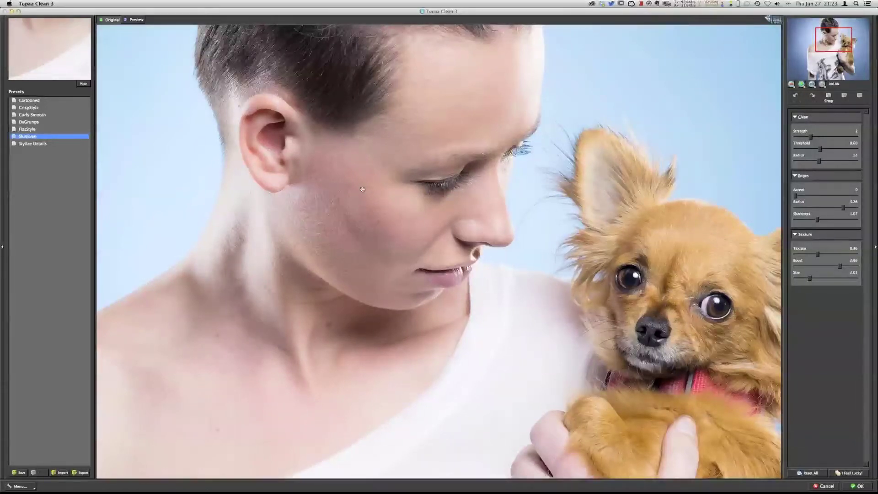
pyautogui.moveTo(362, 188); pyautogui.dragTo(385, 120)
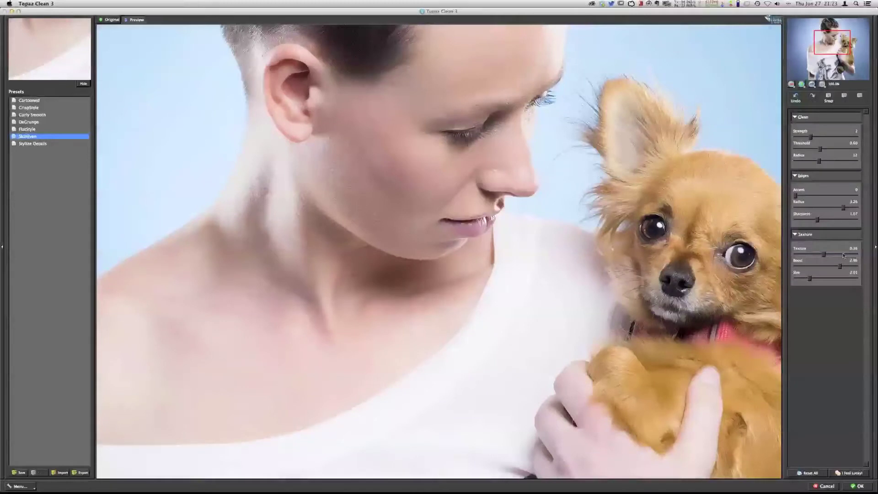
pyautogui.click(844, 255)
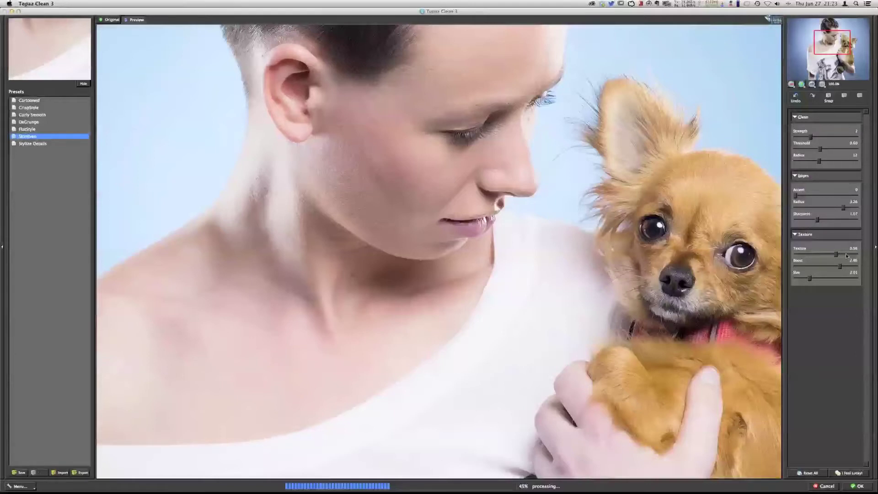
pyautogui.click(387, 194)
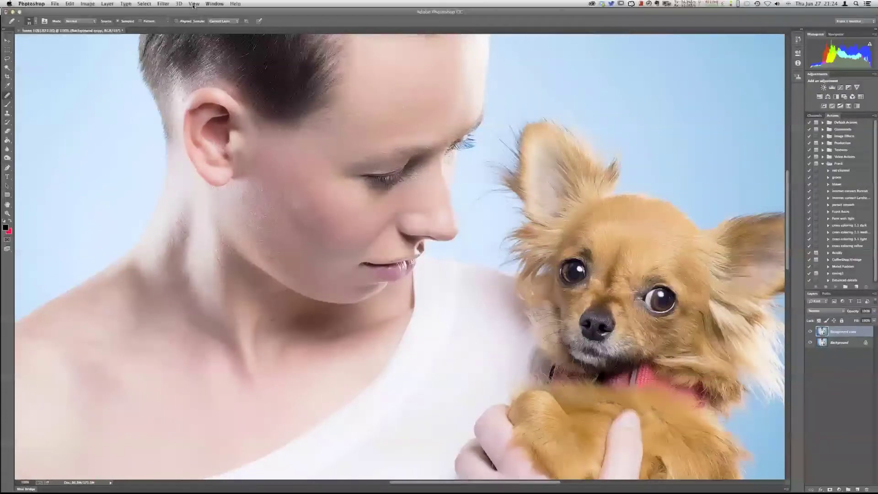
# Step: Compare the filtered layer with the original at 100% by toggling the copy's visibility around the face and dog
pyautogui.click(193, 4)
pyautogui.click(216, 75)
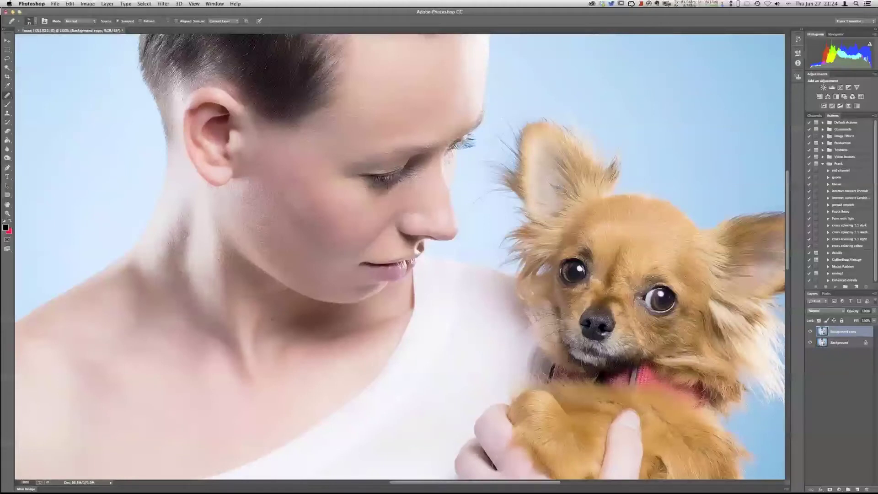
pyautogui.hscroll(4, 558, 187)
pyautogui.scroll(-2, 558, 188)
pyautogui.click(810, 331)
pyautogui.click(809, 331)
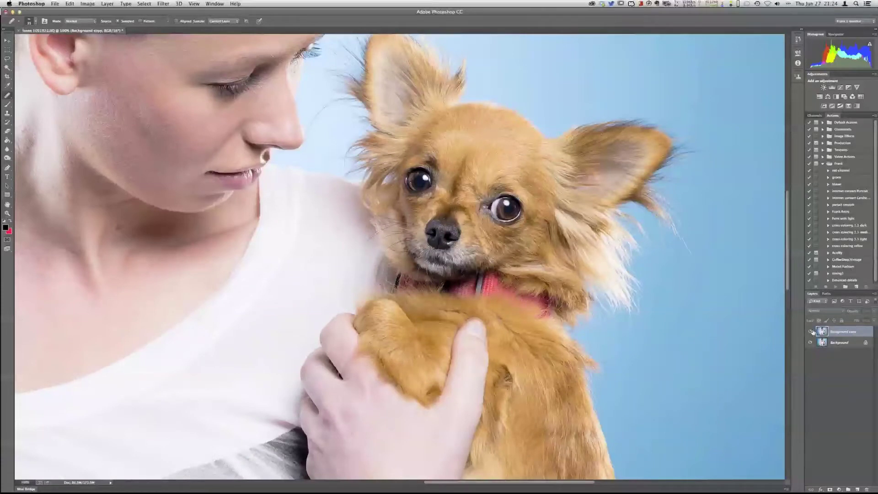
pyautogui.click(810, 331)
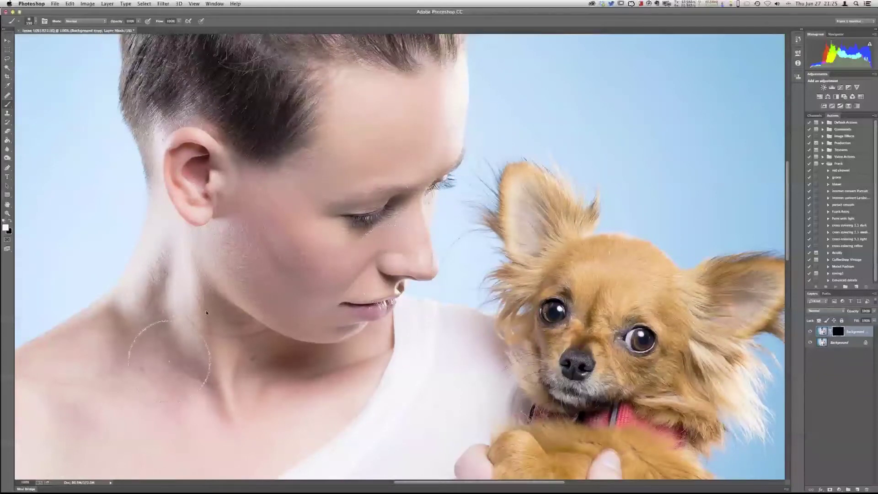
# Step: Add a black mask to the filtered layer and paint white over the skin of the neck, face, hand and arm
pyautogui.moveTo(76, 428); pyautogui.dragTo(183, 302)
pyautogui.moveTo(221, 262); pyautogui.dragTo(227, 258)
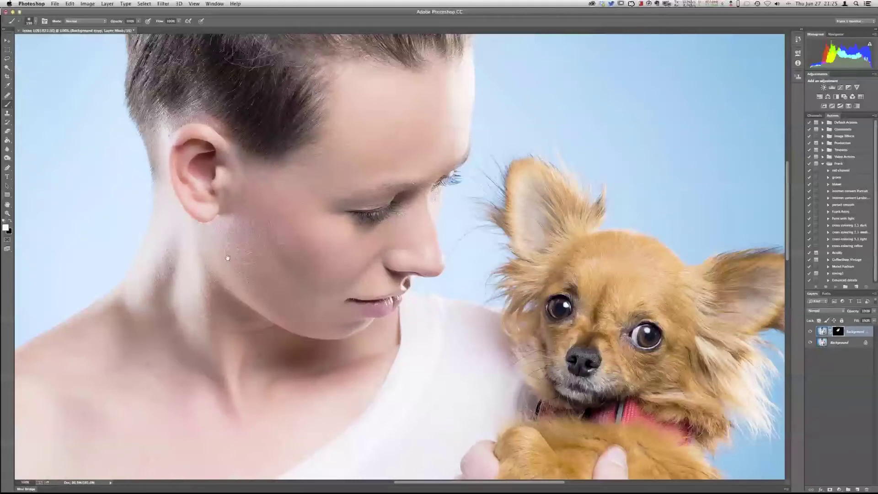
pyautogui.scroll(-10, 530, 186)
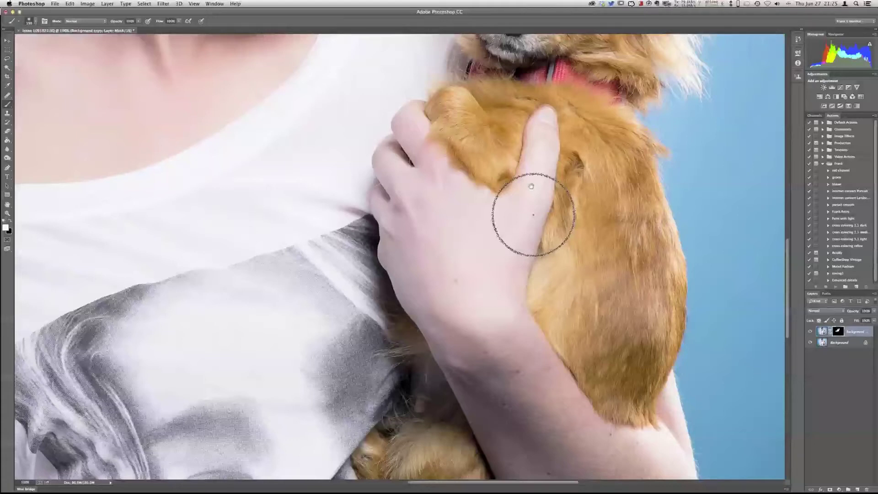
pyautogui.scroll(-5, 531, 186)
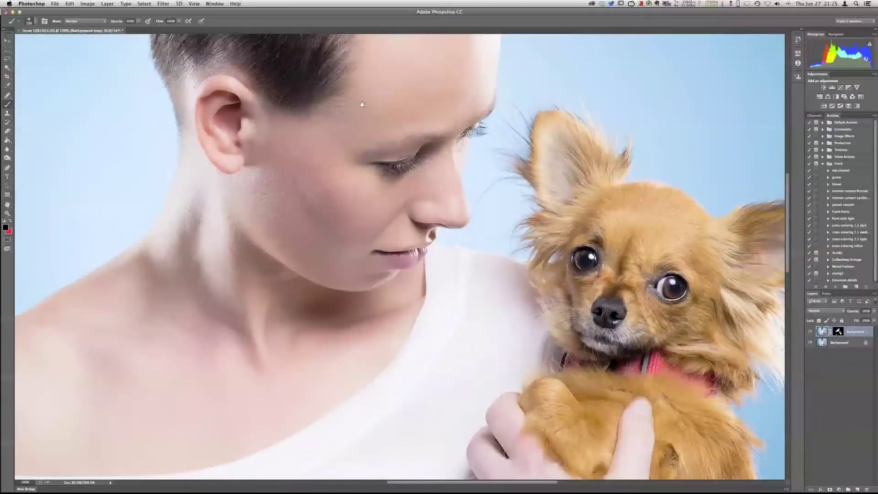
# Step: Flatten the image into a single Background layer and fit it on screen
pyautogui.moveTo(336, 137); pyautogui.dragTo(332, 143)
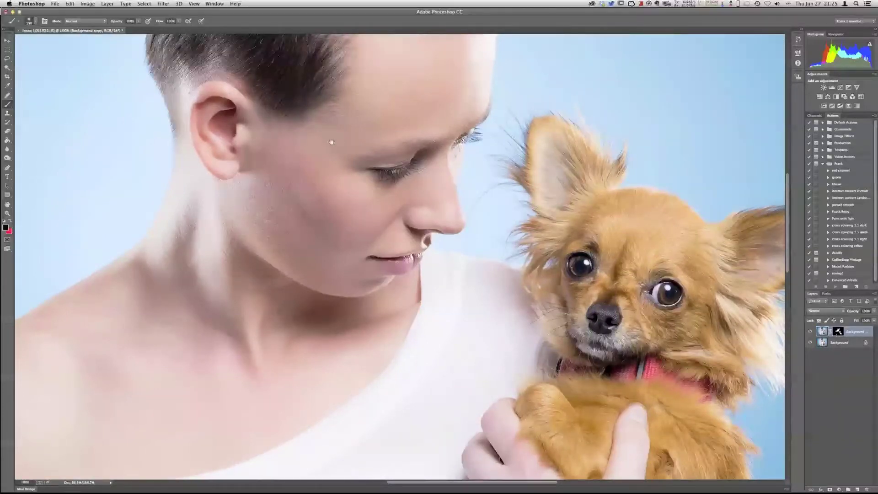
pyautogui.moveTo(332, 142); pyautogui.dragTo(268, 227)
pyautogui.moveTo(293, 147); pyautogui.dragTo(349, 115)
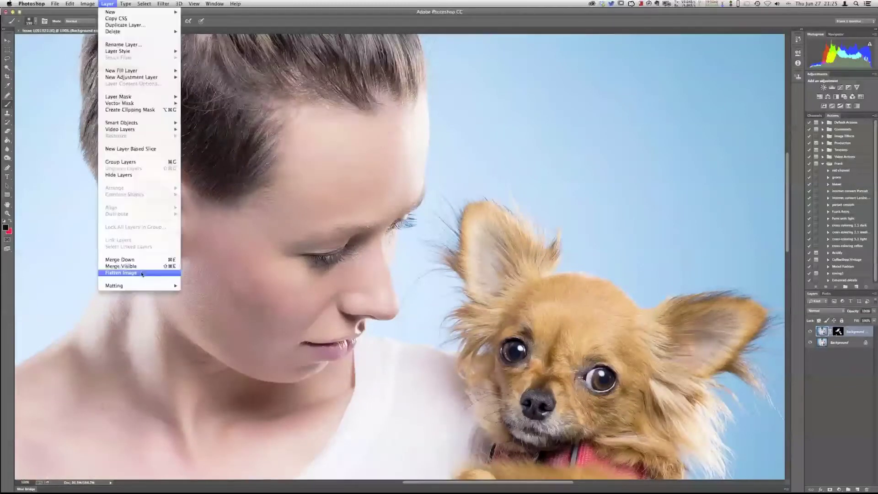
pyautogui.click(119, 272)
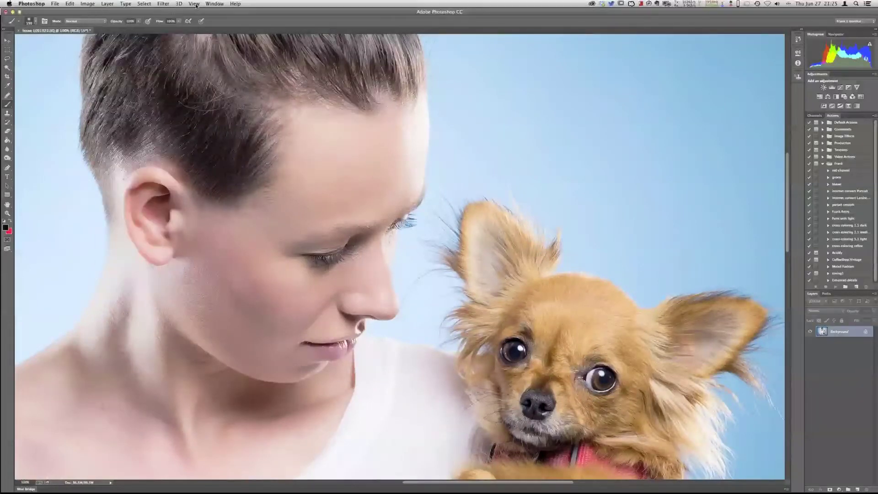
pyautogui.click(193, 4)
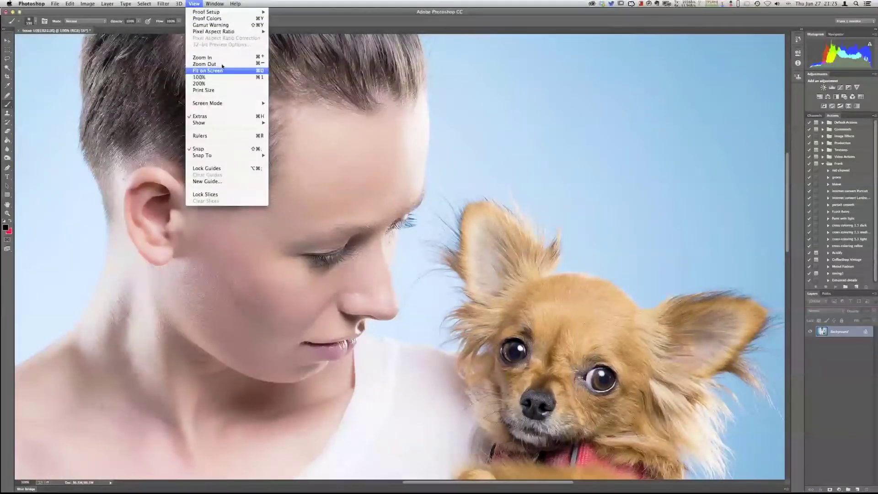
pyautogui.click(223, 68)
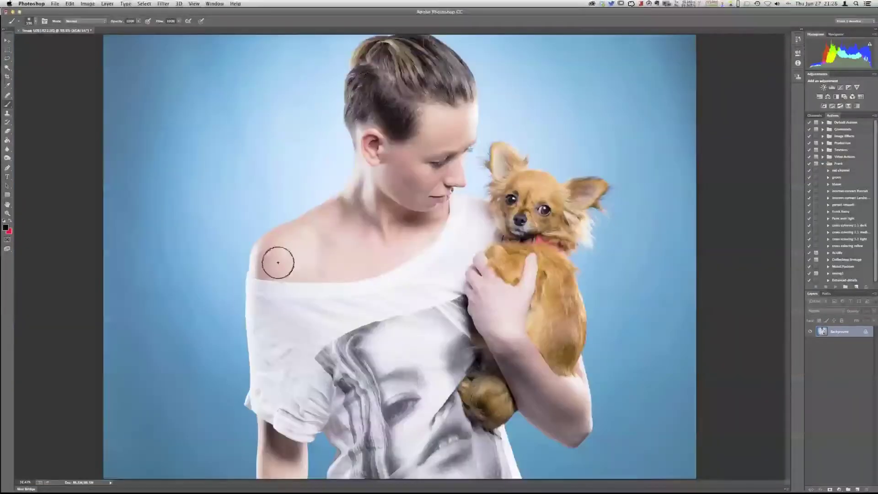
# Step: Duplicate the Background layer and select the entire blue backdrop around the woman and dog with the Magic Wand
pyautogui.press('super+j')
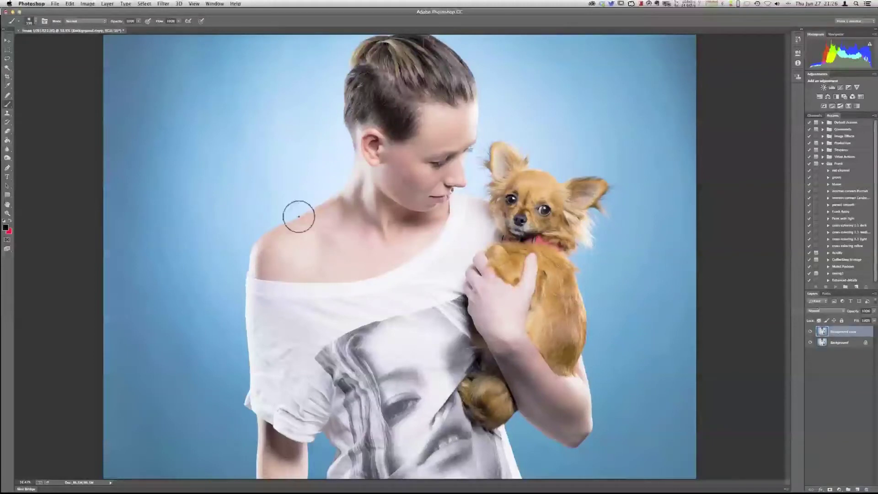
pyautogui.press('w')
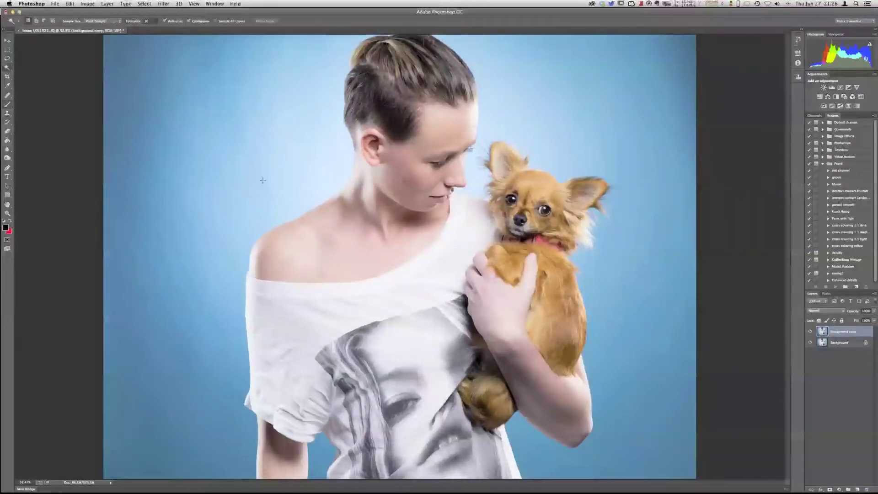
pyautogui.click(293, 147)
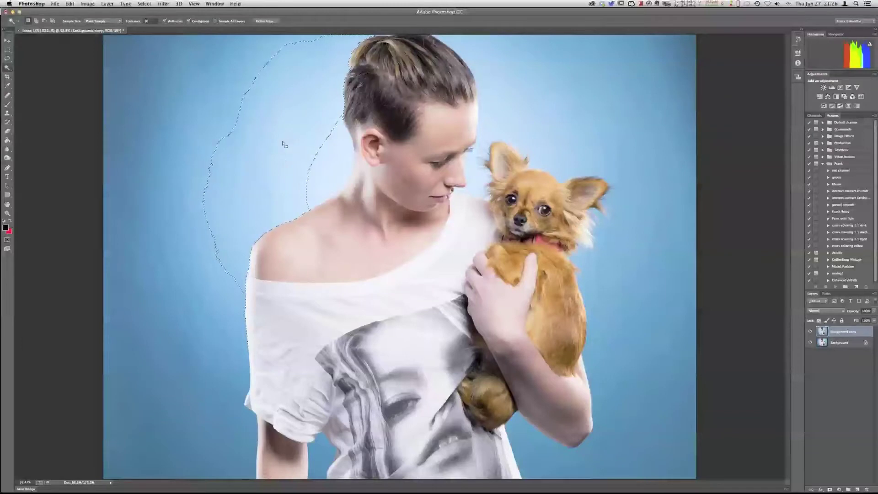
pyautogui.keyDown('shift'); pyautogui.click(325, 166); pyautogui.keyUp('shift')
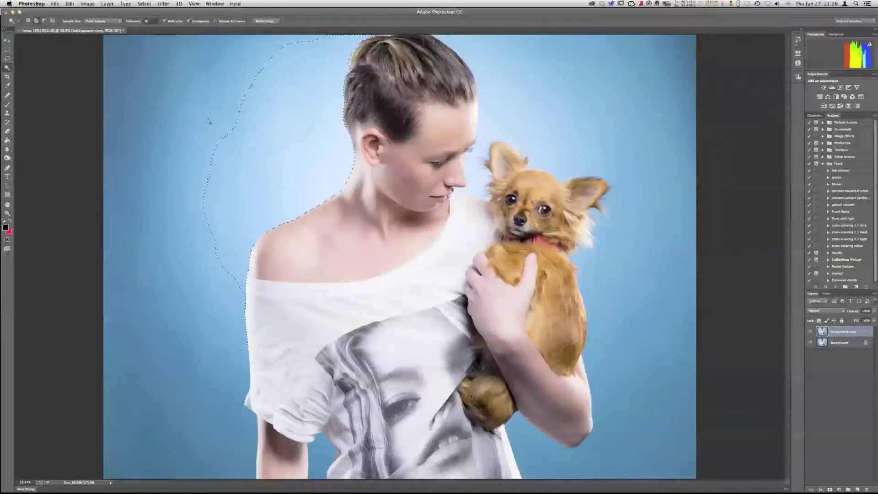
pyautogui.keyDown('shift'); pyautogui.click(204, 122); pyautogui.keyUp('shift')
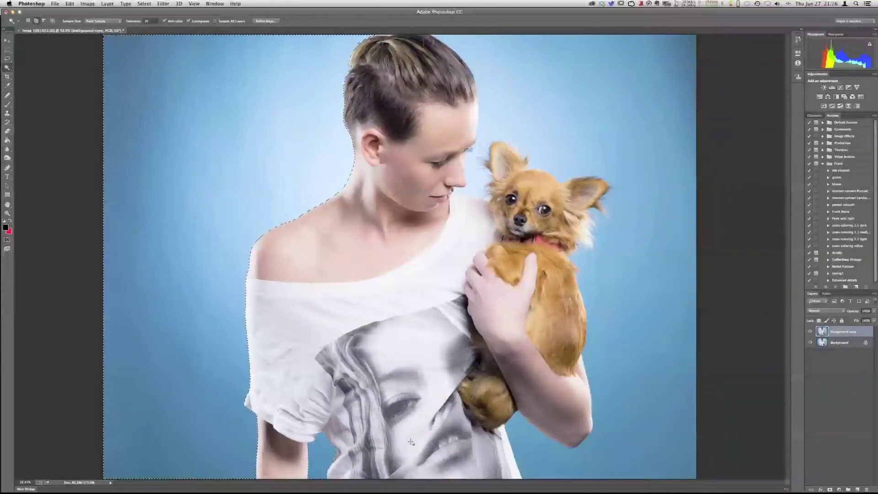
pyautogui.keyDown('shift'); pyautogui.click(548, 450); pyautogui.keyUp('shift')
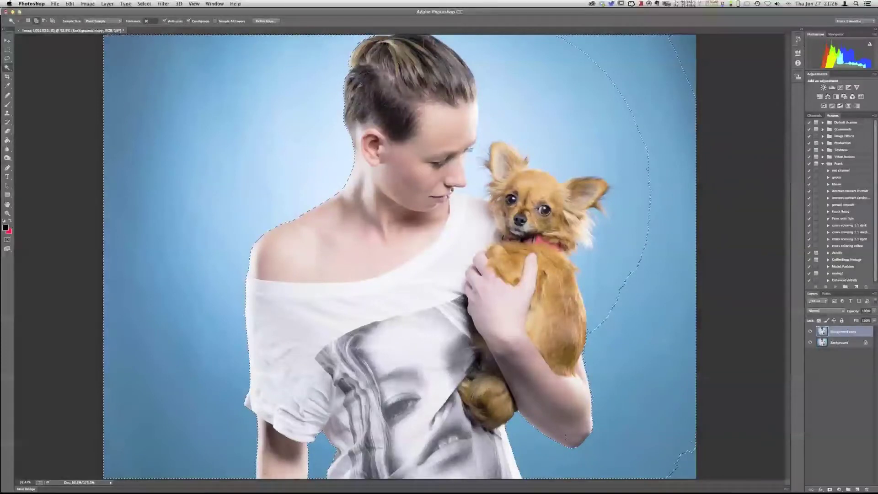
pyautogui.keyDown('shift'); pyautogui.click(621, 249); pyautogui.keyUp('shift')
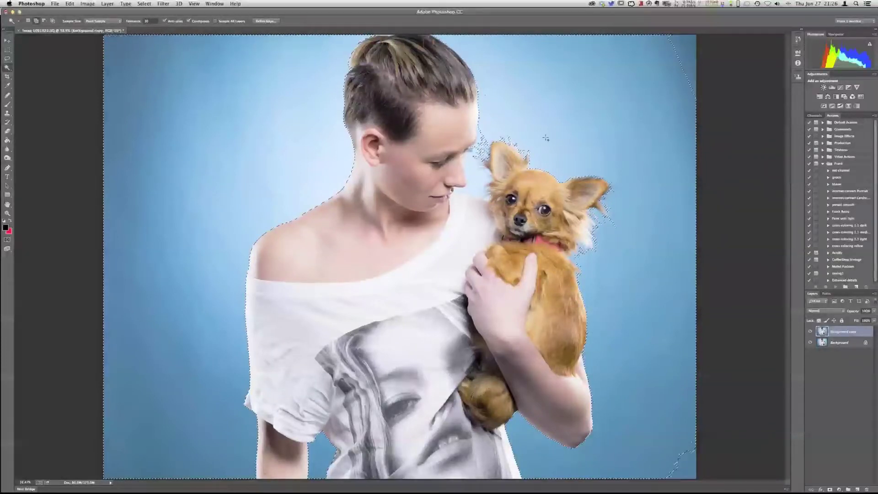
pyautogui.keyDown('shift'); pyautogui.click(546, 137); pyautogui.keyUp('shift')
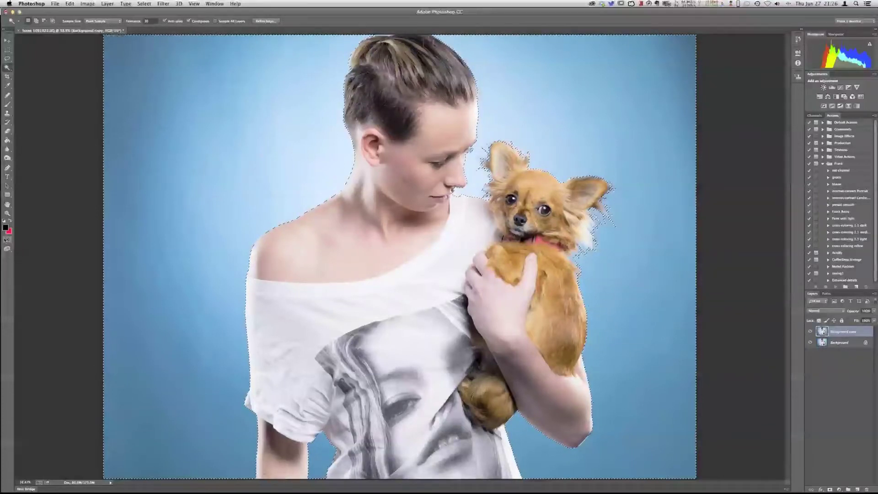
# Step: Check the backdrop selection's edges around the woman and dog in Quick Mask mode
pyautogui.click(7, 240)
pyautogui.press('b')
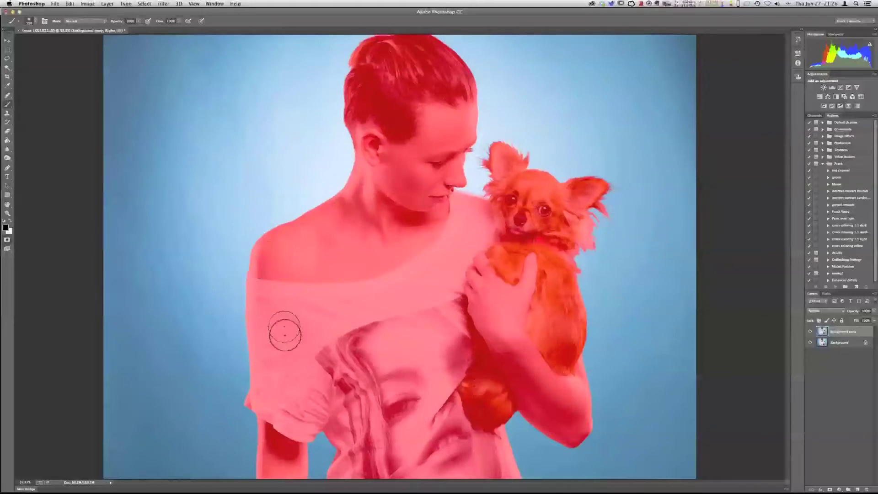
pyautogui.click(8, 239)
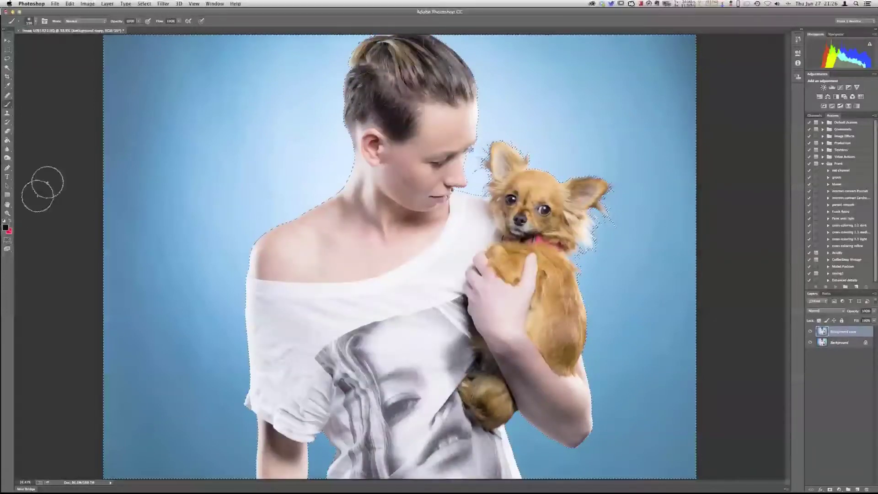
# Step: Feather the backdrop selection by 4 pixels and invert it to cut the woman and dog out of the copied layer
pyautogui.click(145, 4)
pyautogui.moveTo(192, 96)
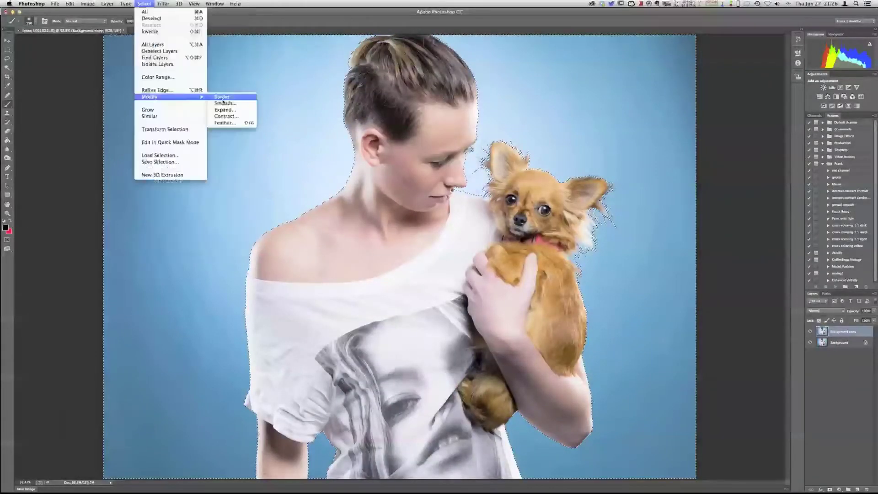
pyautogui.click(227, 122)
pyautogui.write('4')
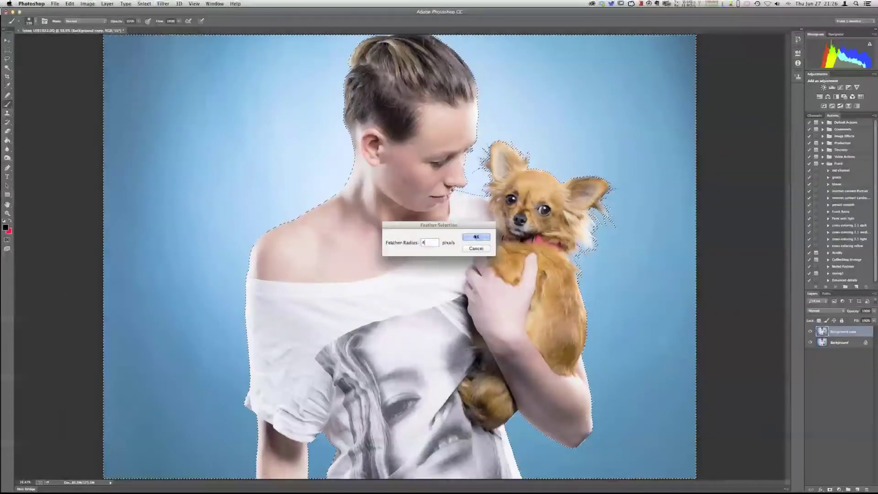
pyautogui.click(476, 237)
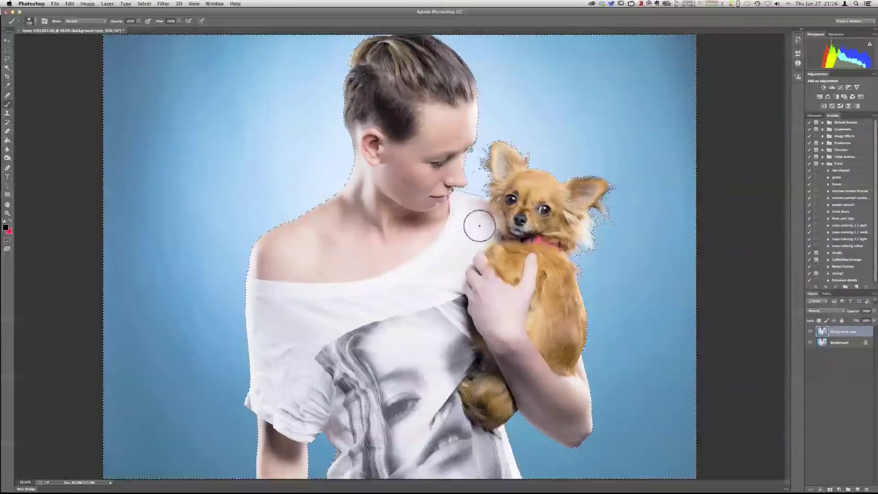
pyautogui.click(144, 3)
pyautogui.click(153, 32)
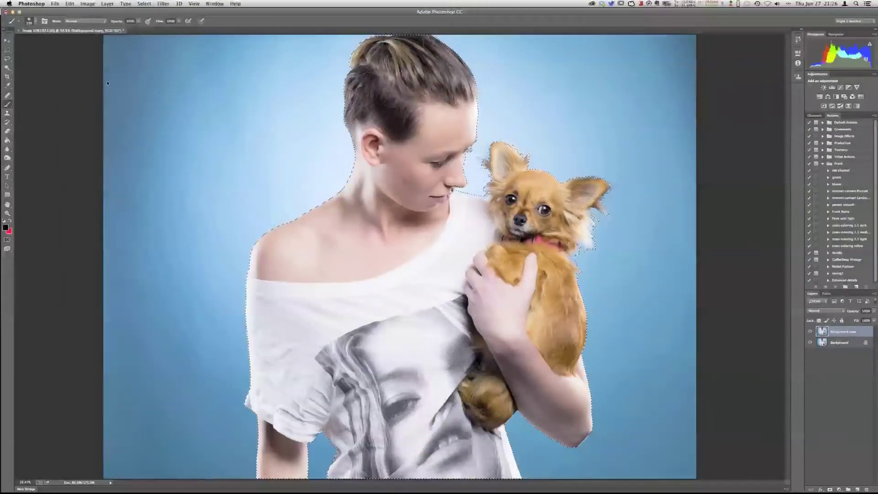
# Step: Blur the backdrop left on the copied layer with Gaussian Blur at a raised radius
pyautogui.click(163, 4)
pyautogui.moveTo(182, 90)
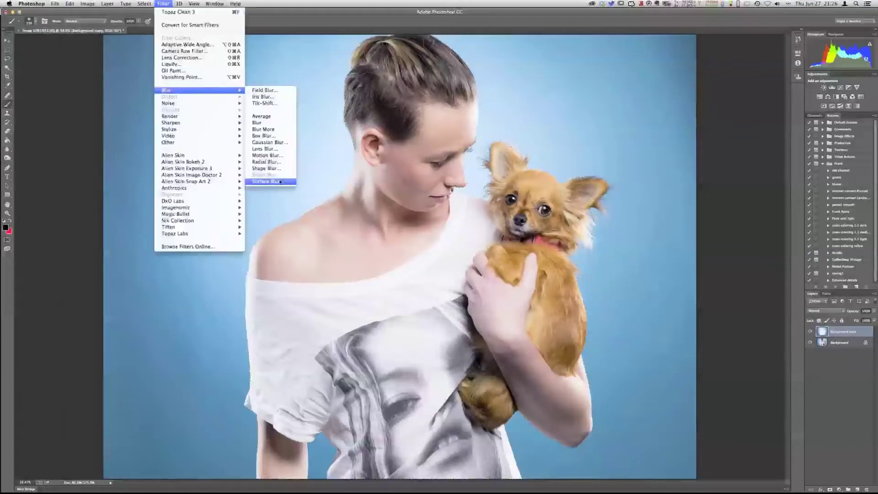
pyautogui.click(277, 139)
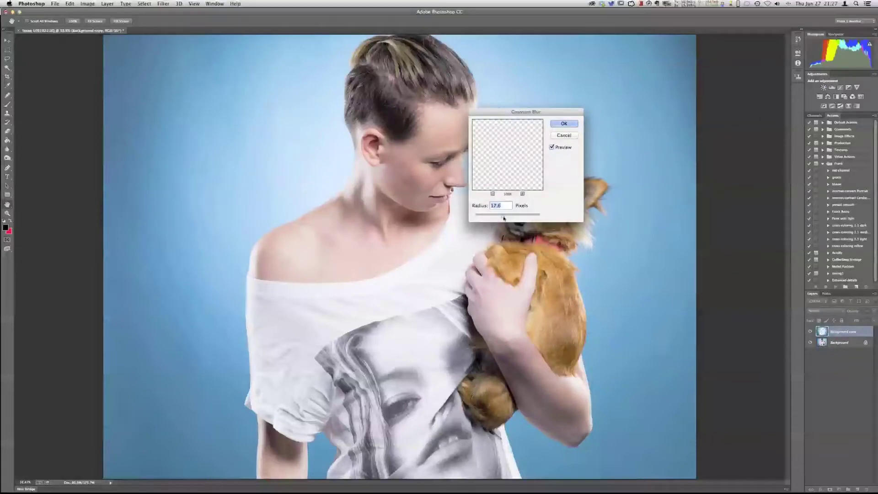
pyautogui.moveTo(503, 218); pyautogui.dragTo(524, 219)
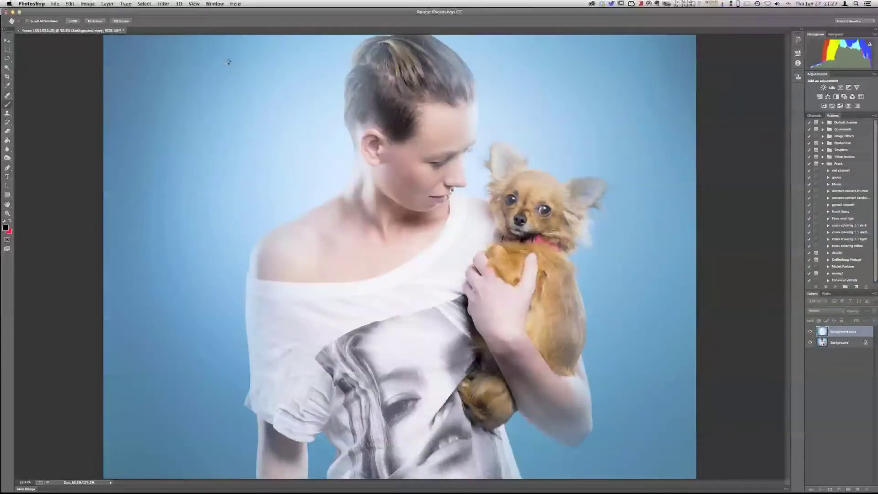
pyautogui.press('b')
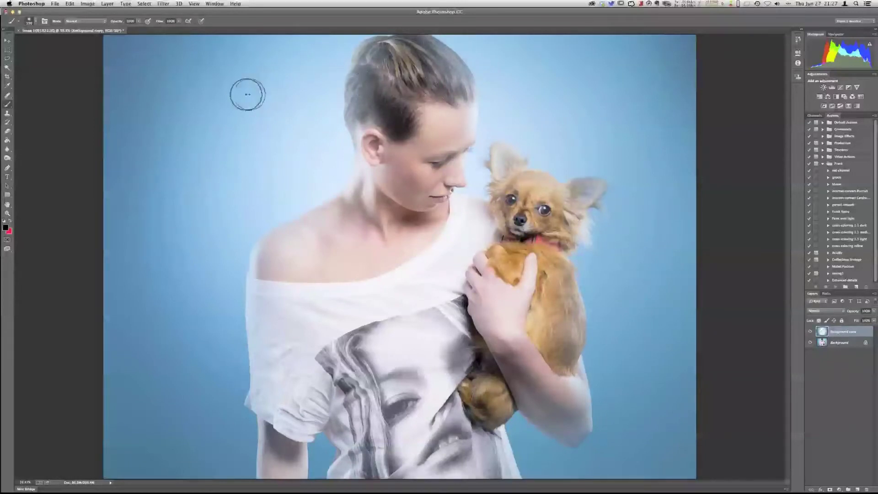
# Step: Compare the backdrop with and without the Gaussian Blur by undoing and redoing it
pyautogui.click(164, 4)
pyautogui.moveTo(205, 103)
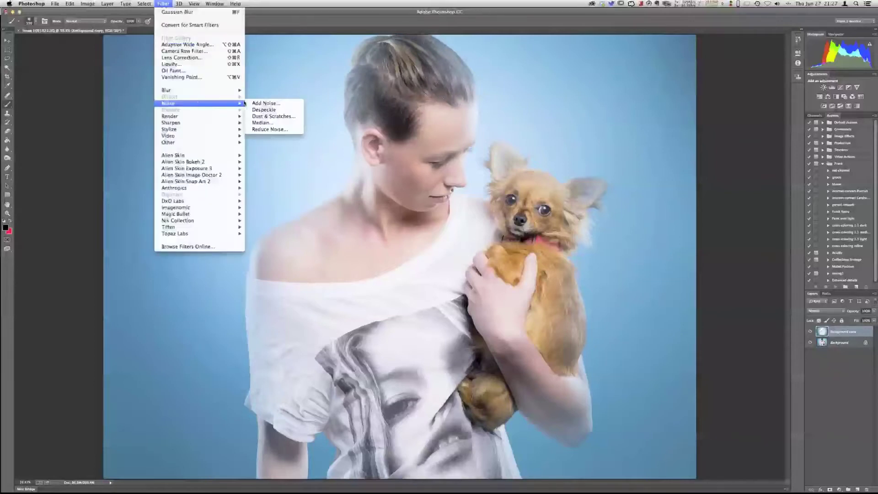
pyautogui.click(259, 103)
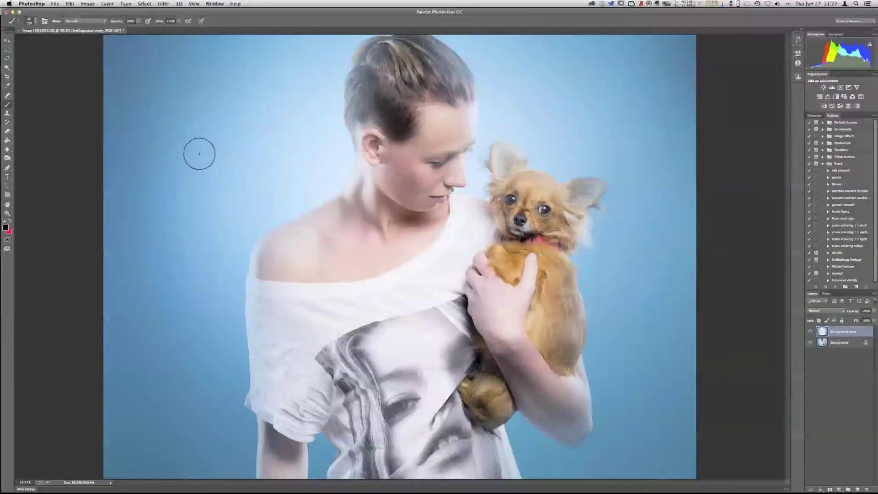
pyautogui.click(70, 4)
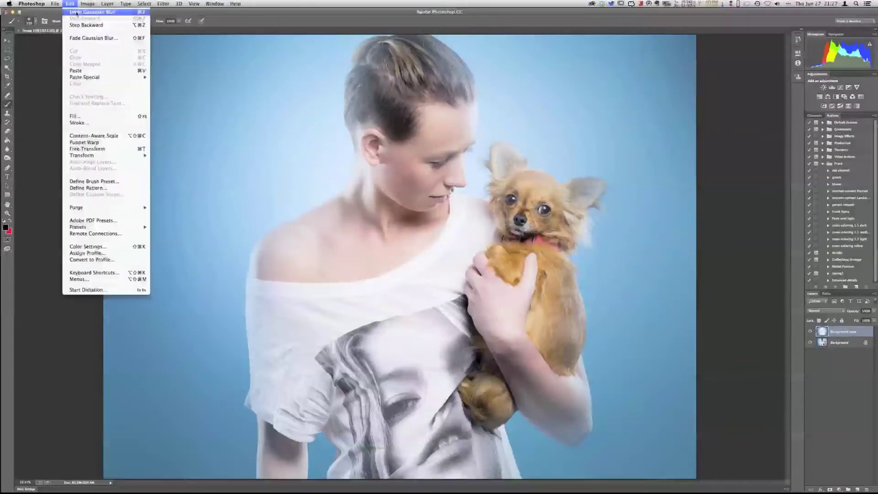
pyautogui.click(77, 13)
pyautogui.click(70, 4)
pyautogui.click(76, 12)
# Step: Add 0.6% monochromatic Gaussian noise to the blurred backdrop layer
pyautogui.click(163, 4)
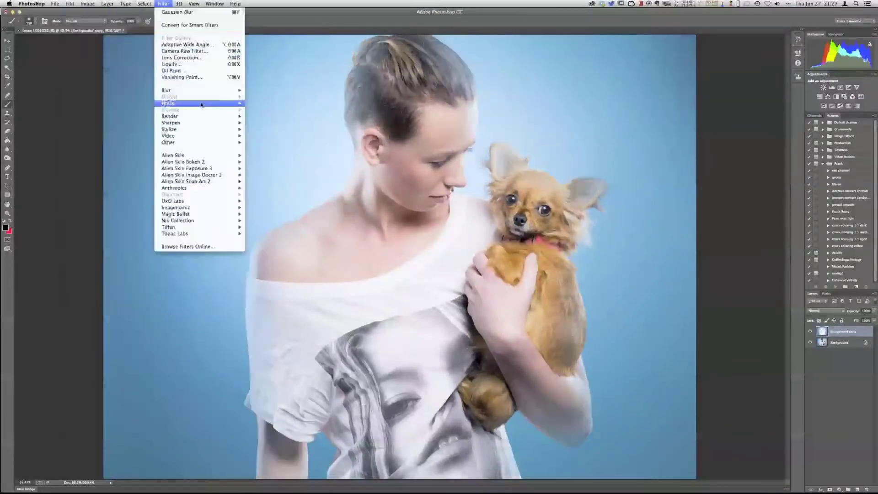
pyautogui.moveTo(220, 103)
pyautogui.click(271, 104)
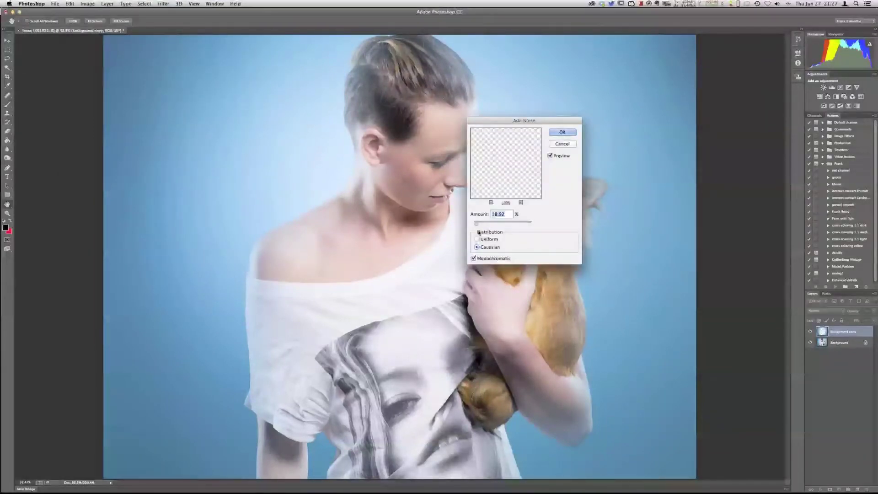
pyautogui.write('0.6')
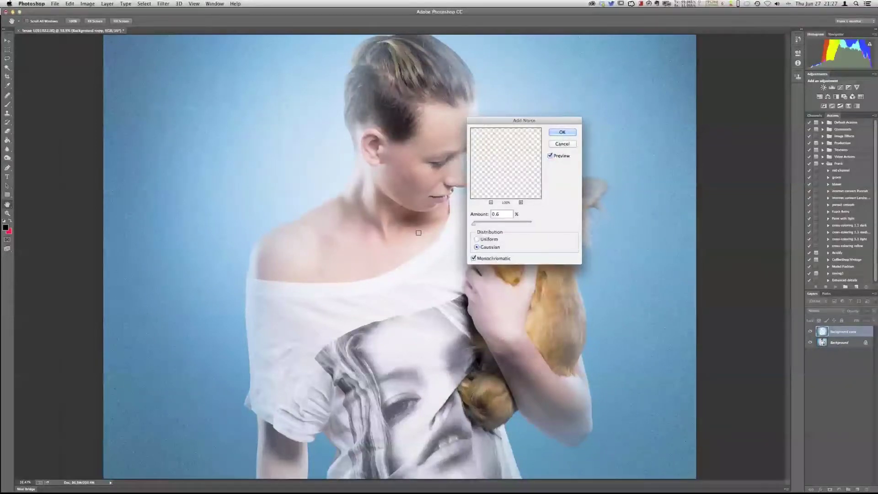
pyautogui.click(564, 132)
pyautogui.press('b')
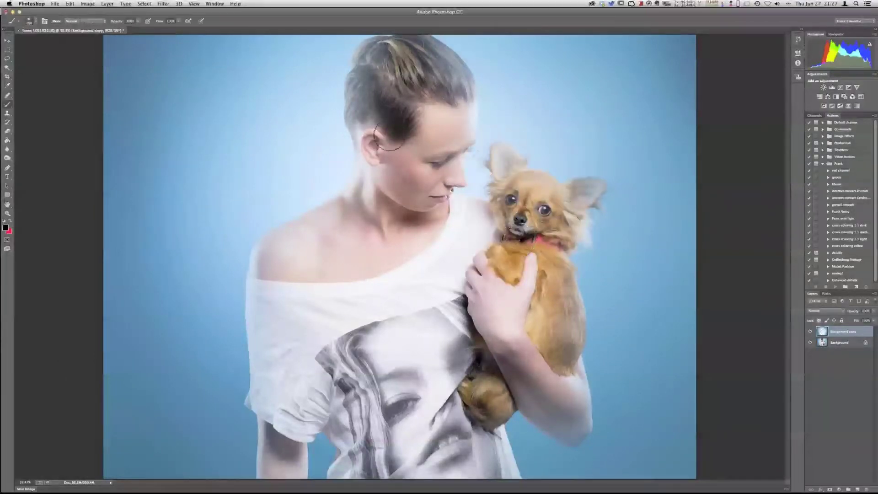
# Step: Paste the cut-out woman and dog in place on a new layer, and make the blurred backdrop layer active
pyautogui.click(70, 4)
pyautogui.moveTo(87, 77)
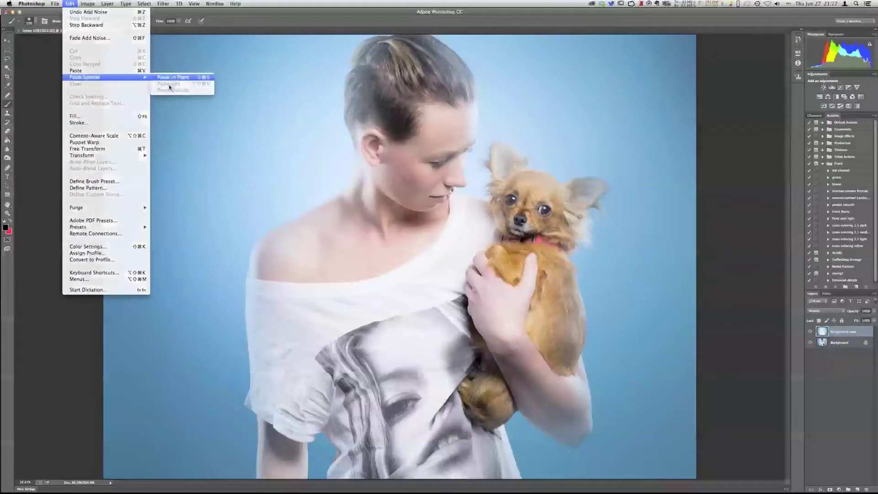
pyautogui.click(170, 78)
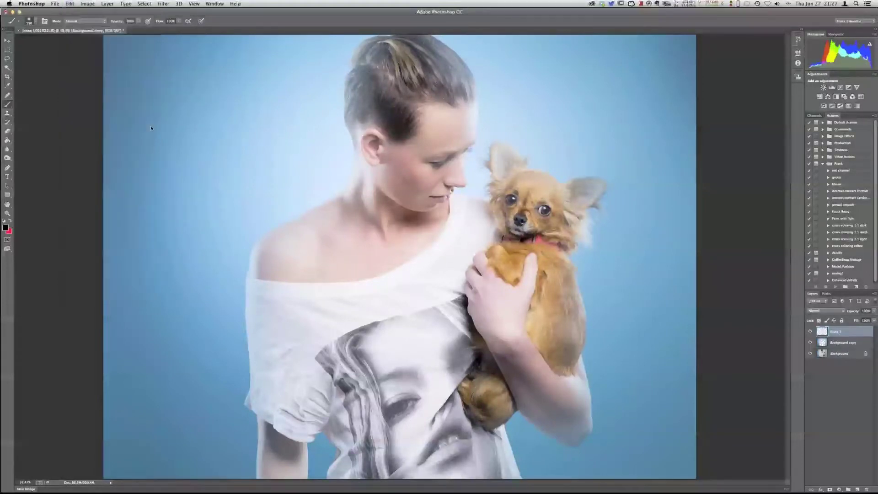
pyautogui.click(814, 343)
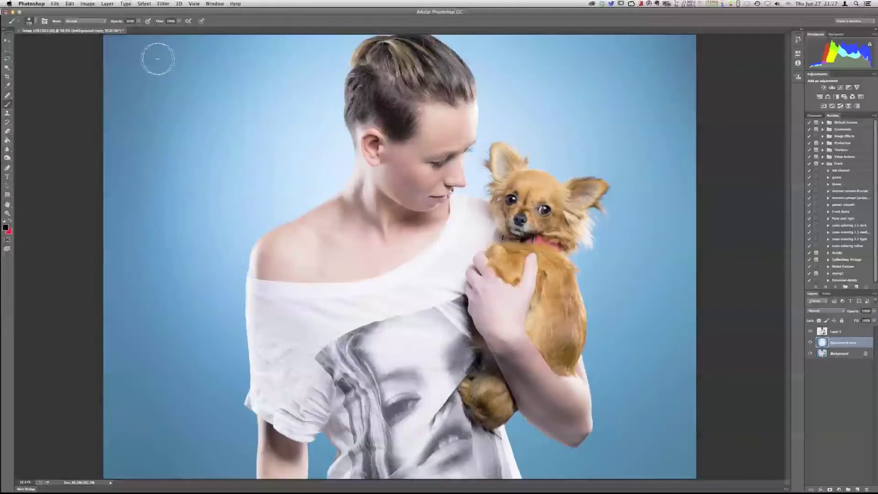
# Step: Flatten the image and duplicate the resulting Background layer
pyautogui.click(107, 4)
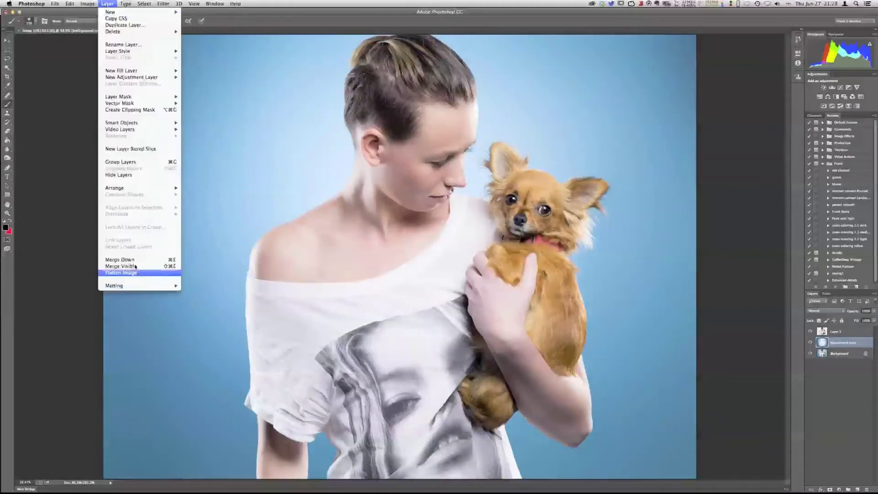
pyautogui.press('Escape')
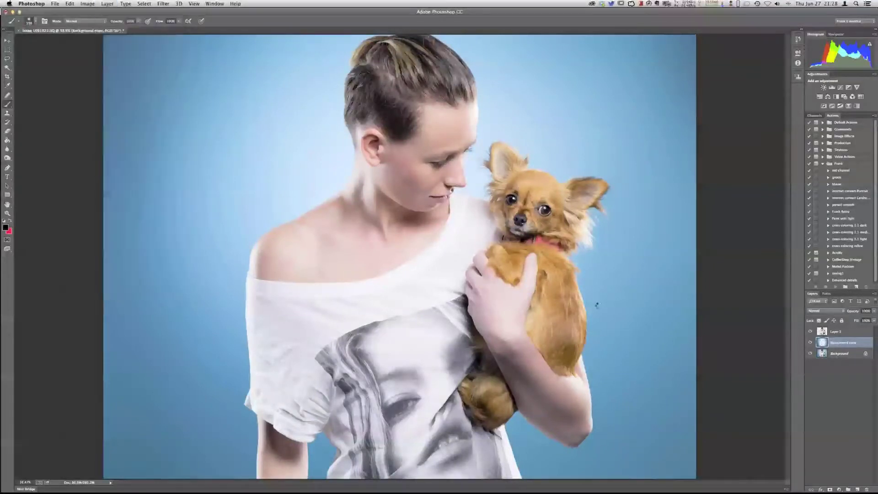
pyautogui.press('super+z')
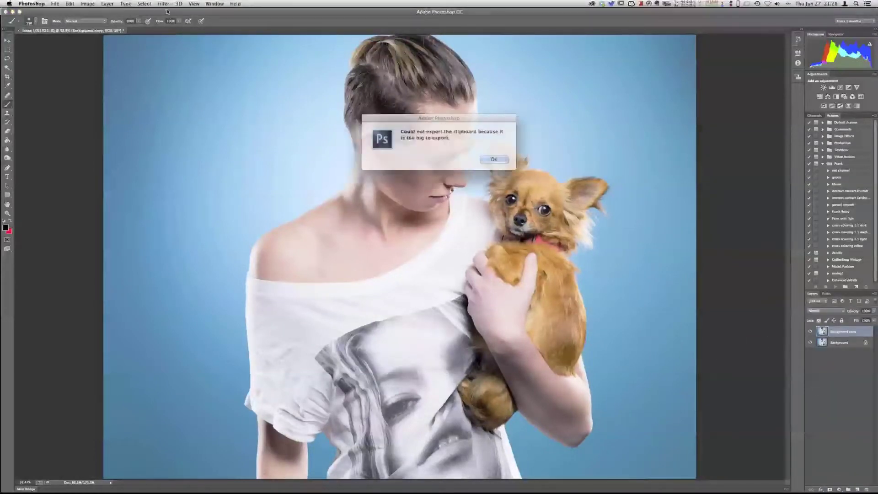
pyautogui.click(489, 158)
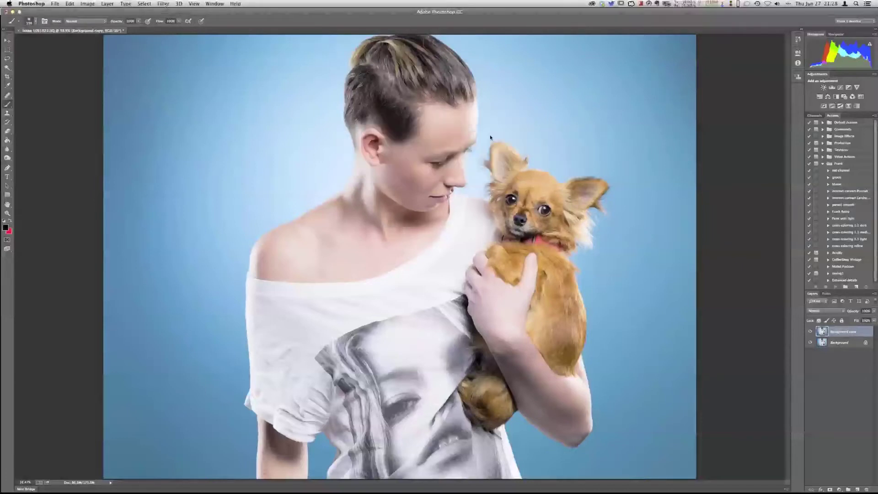
# Step: Apply Topaz Clarity to the Background copy with a fashion preset from the Doorhof collection
pyautogui.click(162, 4)
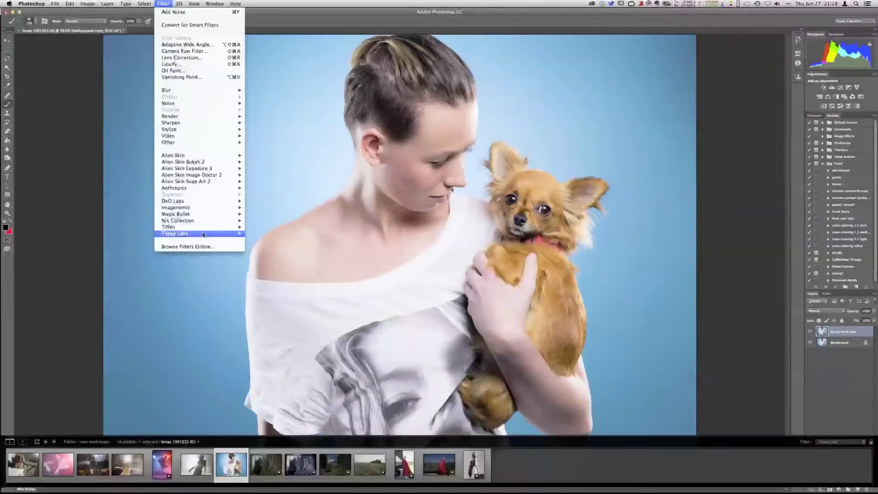
pyautogui.moveTo(231, 234)
pyautogui.click(280, 245)
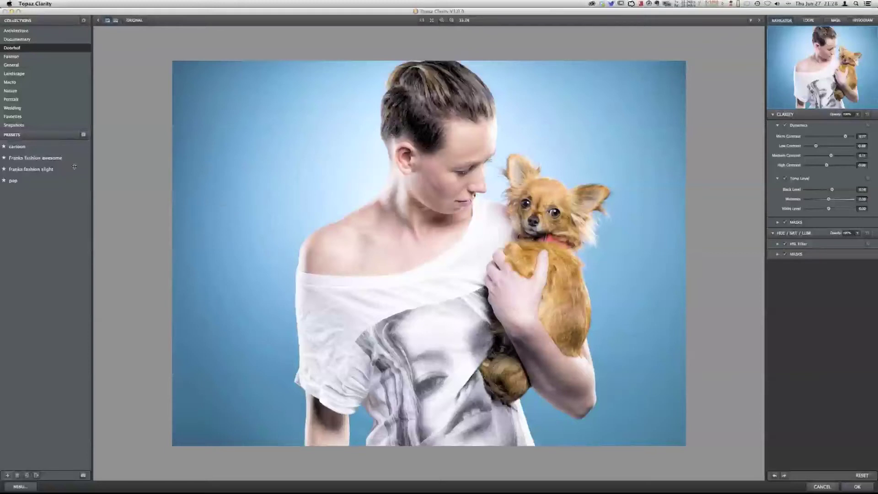
pyautogui.moveTo(44, 158)
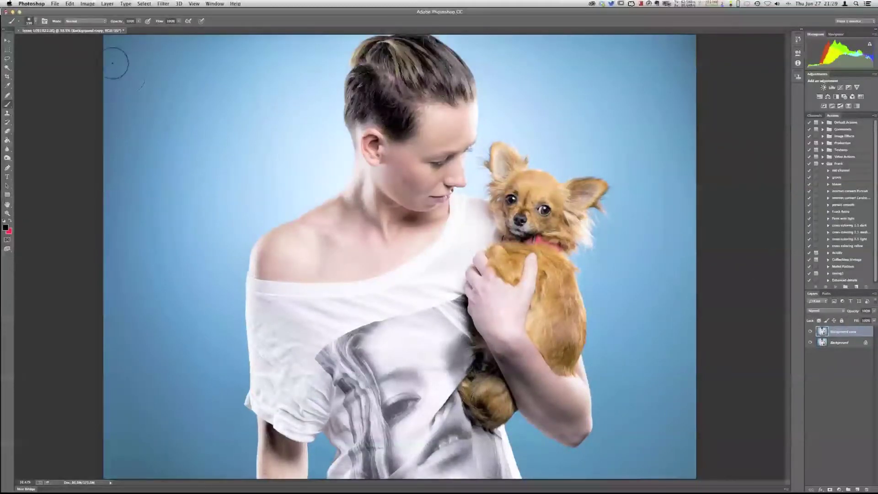
# Step: Add a Hide All layer mask to the Background copy and reset the colours so white is the foreground colour
pyautogui.click(107, 3)
pyautogui.moveTo(133, 96)
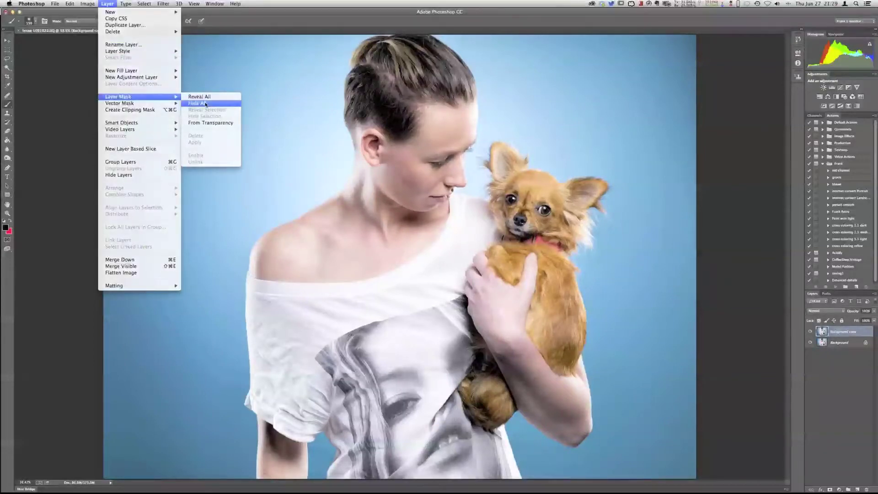
pyautogui.click(205, 104)
pyautogui.press('d')
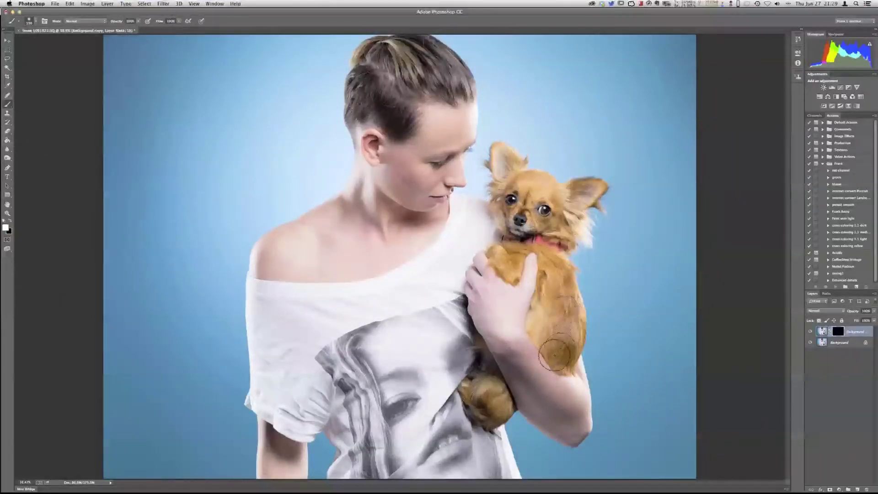
# Step: Paint white on the mask over the dog and the woman's hair to reveal the Clarity effect there
pyautogui.moveTo(560, 295); pyautogui.dragTo(510, 203)
pyautogui.moveTo(377, 57)
pyautogui.mouseDown()
pyautogui.moveTo(400, 112)
pyautogui.moveTo(456, 87)
pyautogui.moveTo(425, 50)
pyautogui.moveTo(437, 84)
pyautogui.moveTo(427, 57)
pyautogui.mouseUp()
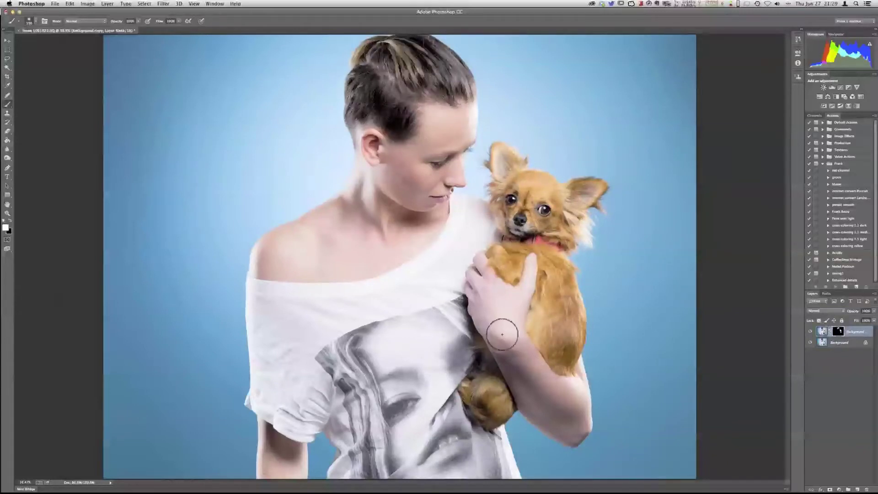
pyautogui.moveTo(487, 392); pyautogui.dragTo(479, 410)
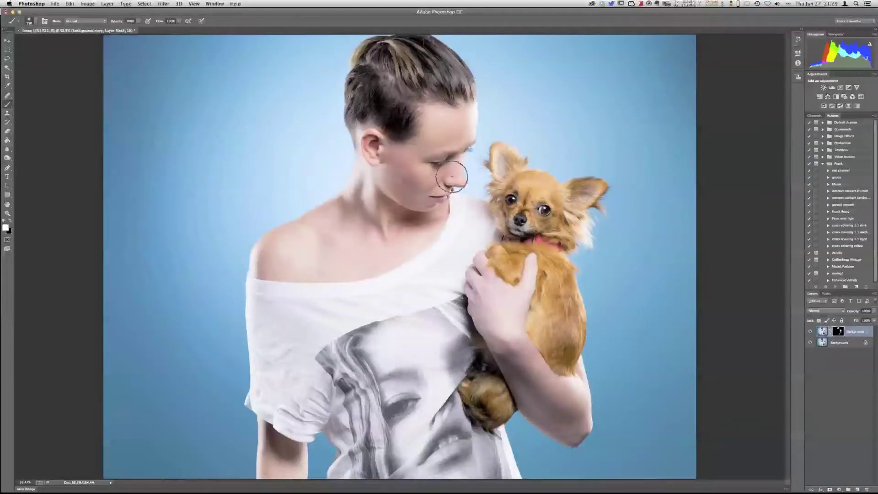
# Step: Lower the brush opacity, enlarge the brush, and paint the mask over the woman's skin and shirt for a subtle Clarity effect
pyautogui.moveTo(138, 21); pyautogui.dragTo(117, 32)
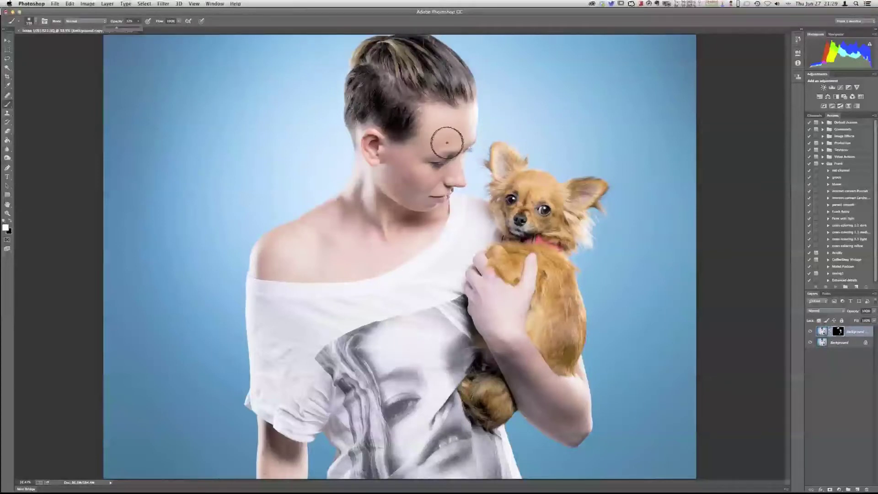
pyautogui.press(']')
pyautogui.press(']')
pyautogui.press(']')
pyautogui.press(']')
pyautogui.press(']')
pyautogui.press(']')
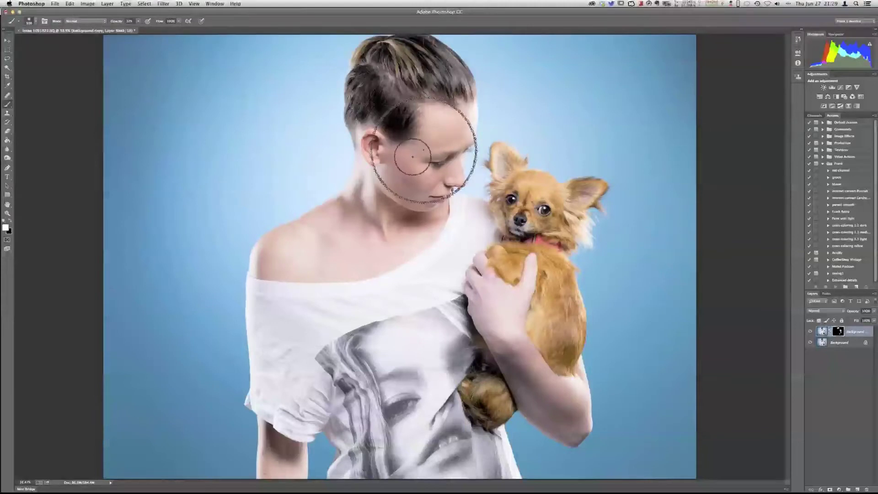
pyautogui.moveTo(416, 237)
pyautogui.mouseDown()
pyautogui.moveTo(293, 371)
pyautogui.moveTo(473, 335)
pyautogui.mouseUp()
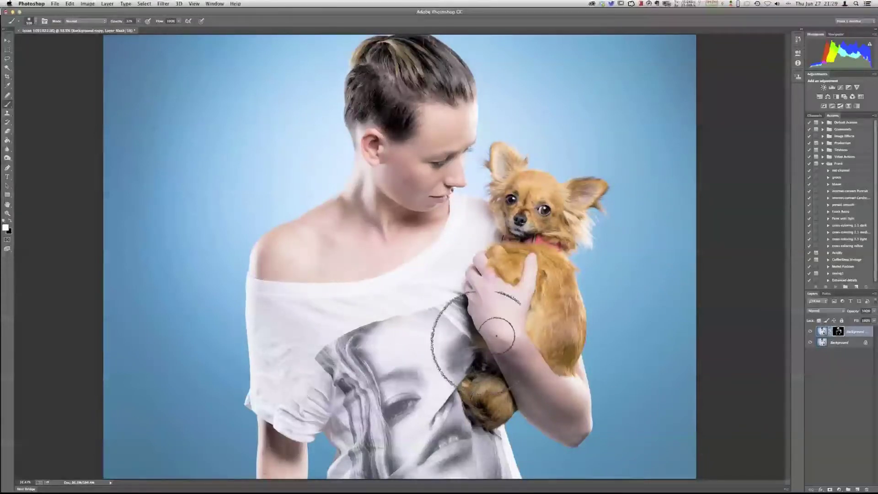
# Step: Compare the image with and without the Clarity layer, in the full view and at 100% around the dog
pyautogui.click(811, 332)
pyautogui.click(811, 332)
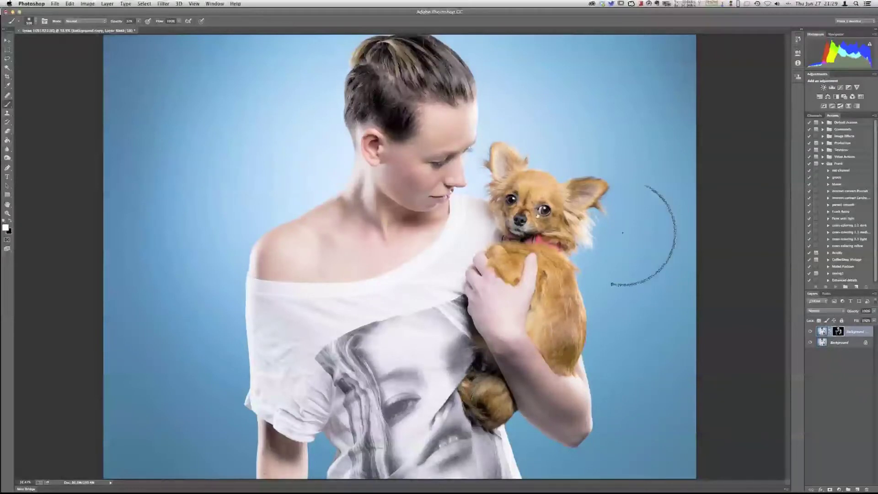
pyautogui.click(194, 4)
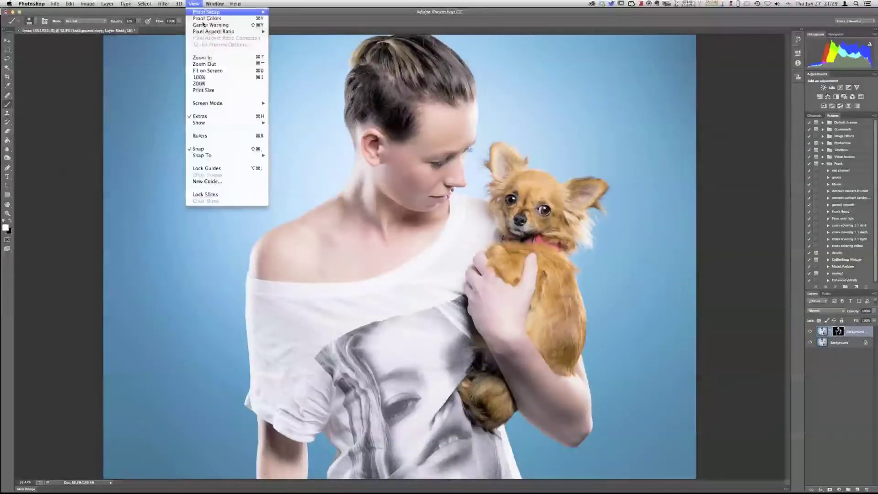
pyautogui.click(211, 76)
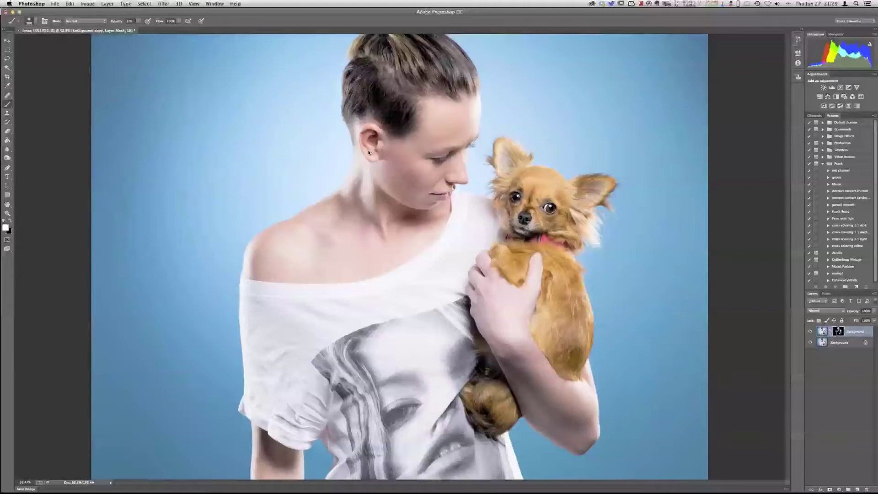
pyautogui.press('super+1')
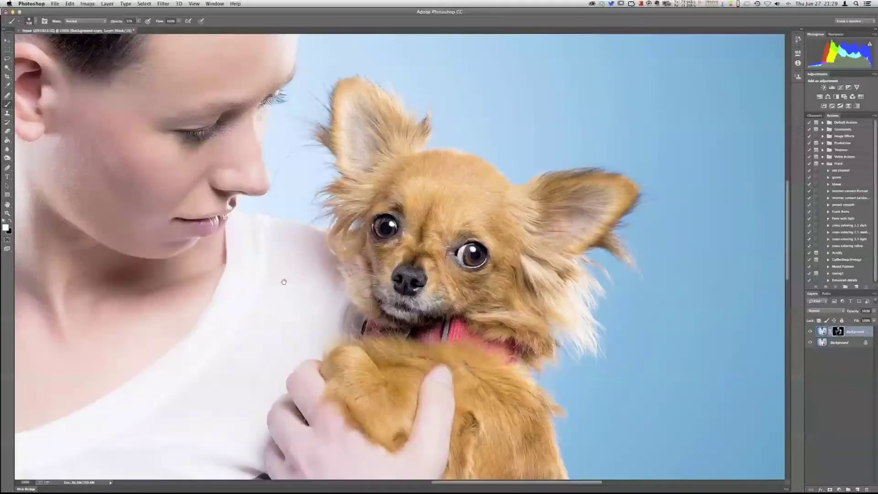
pyautogui.moveTo(283, 282); pyautogui.dragTo(238, 291)
pyautogui.click(811, 332)
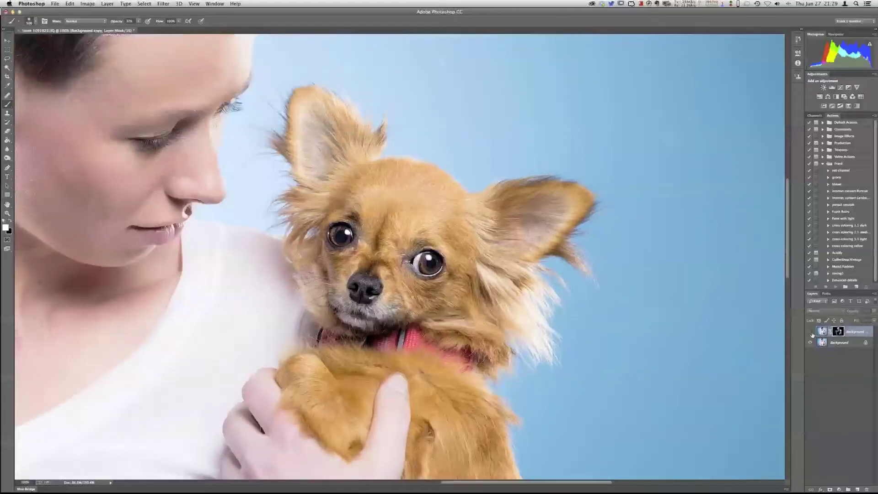
pyautogui.click(811, 333)
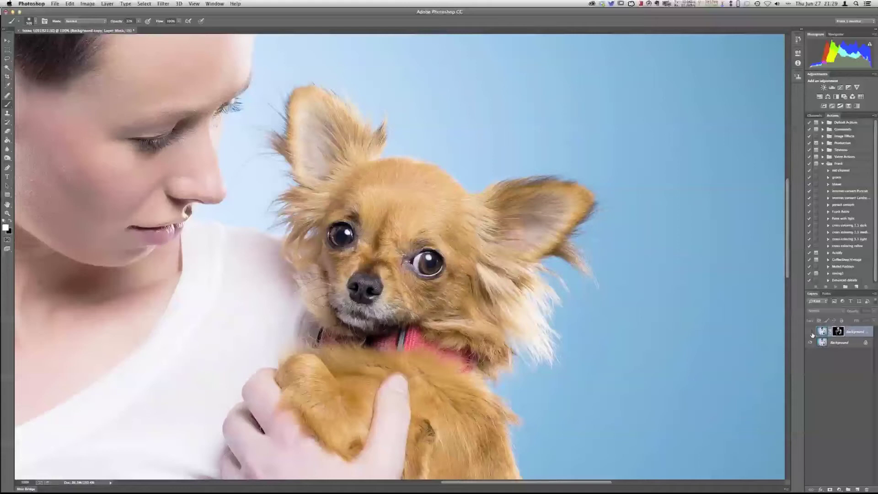
pyautogui.click(811, 332)
pyautogui.moveTo(409, 414); pyautogui.dragTo(512, 211)
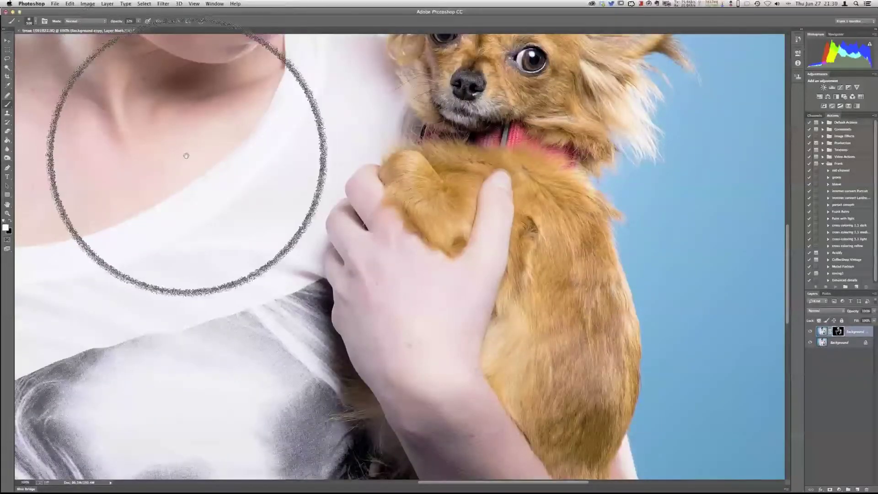
# Step: Flatten the image and set the Brush tool's blending mode to Color
pyautogui.click(109, 5)
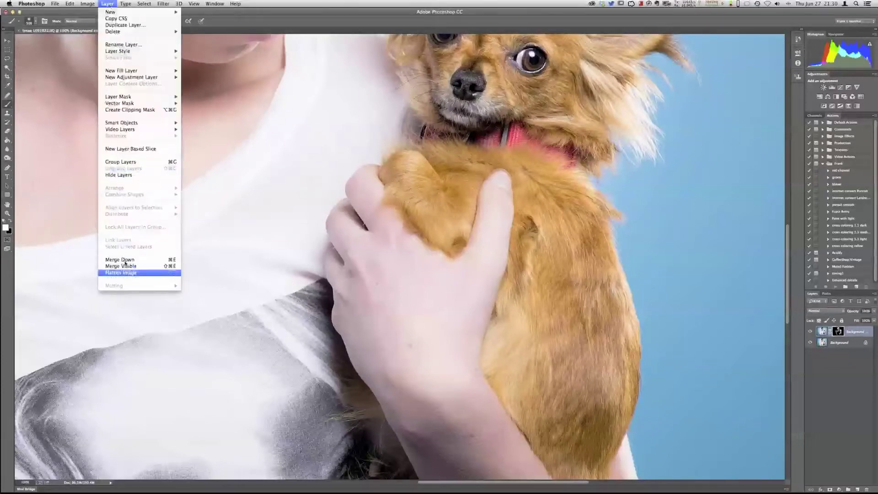
pyautogui.click(121, 272)
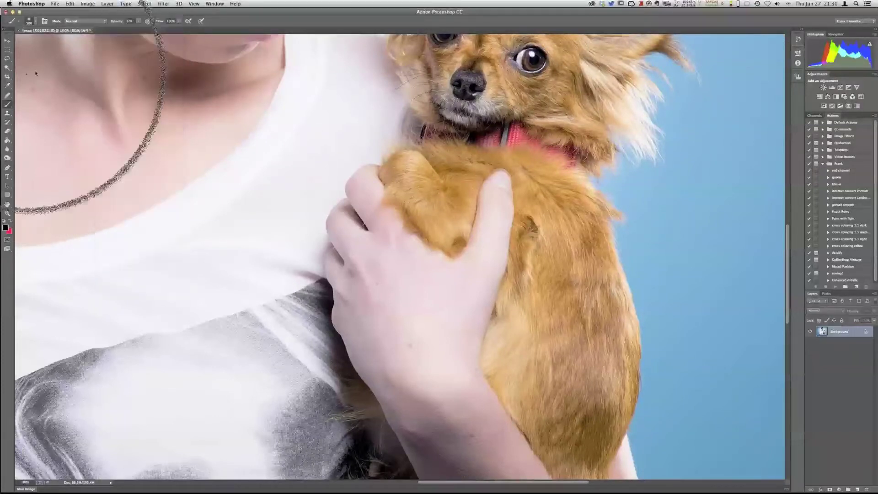
pyautogui.click(85, 21)
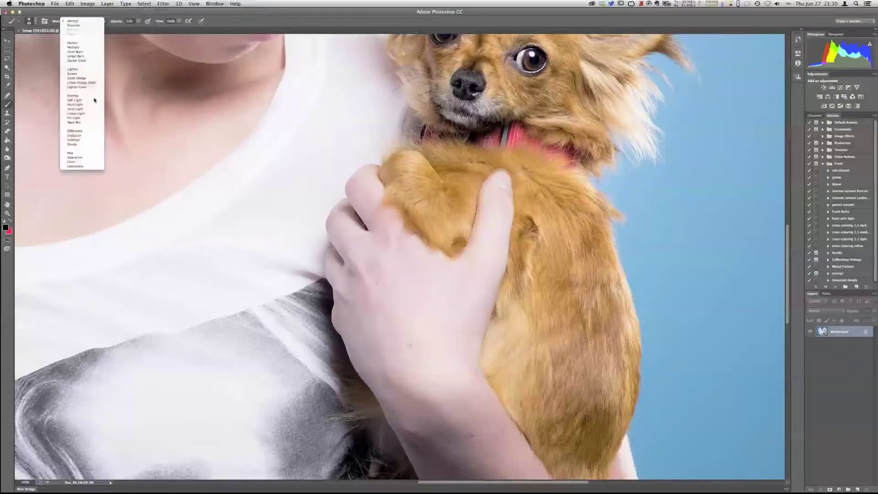
pyautogui.click(78, 160)
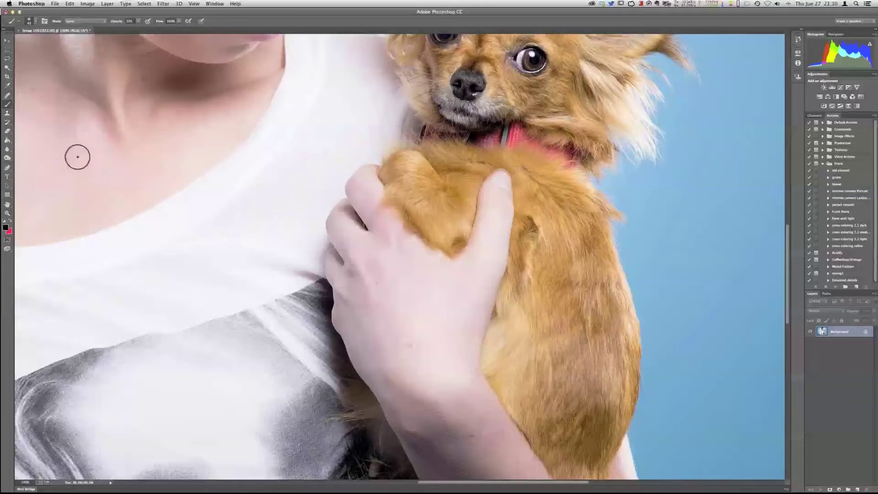
# Step: Sample a skin tone from the woman's chest, reduce the brush opacity, and paint it over the hand holding the dog
pyautogui.keyDown('alt'); pyautogui.click(202, 112); pyautogui.keyUp('alt')
pyautogui.press(']')
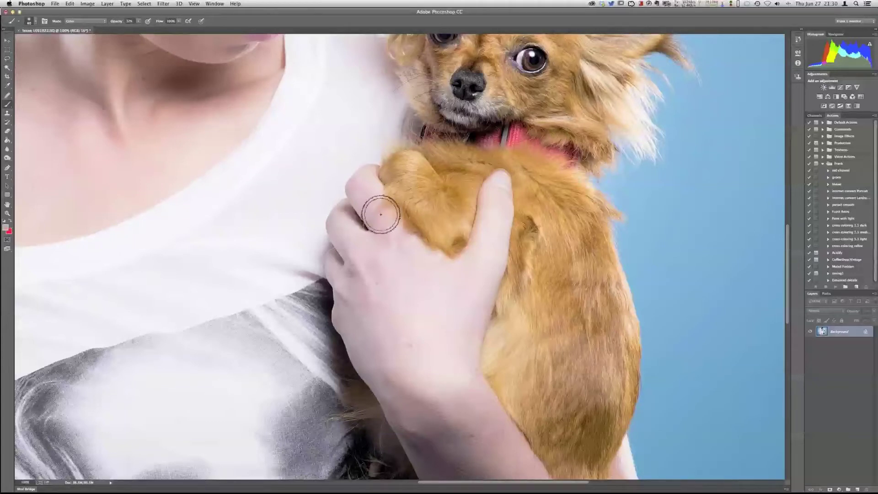
pyautogui.click(138, 21)
pyautogui.moveTo(139, 28); pyautogui.dragTo(135, 29)
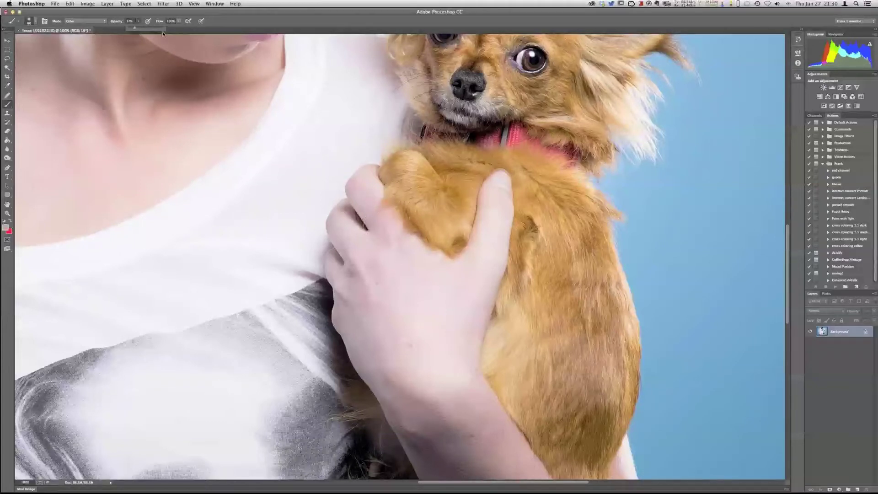
pyautogui.click(208, 63)
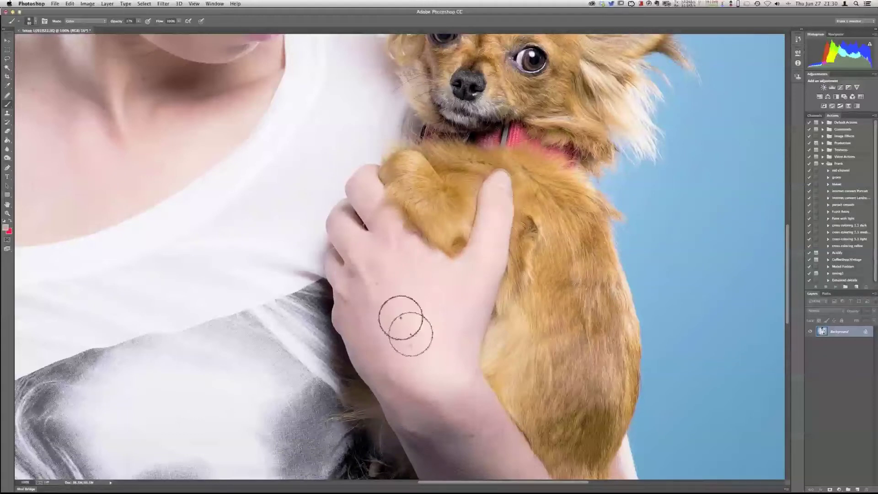
# Step: Paint two test strokes in the sampled skin tone at 100% opacity on the blue backdrop and undo them
pyautogui.press('0')
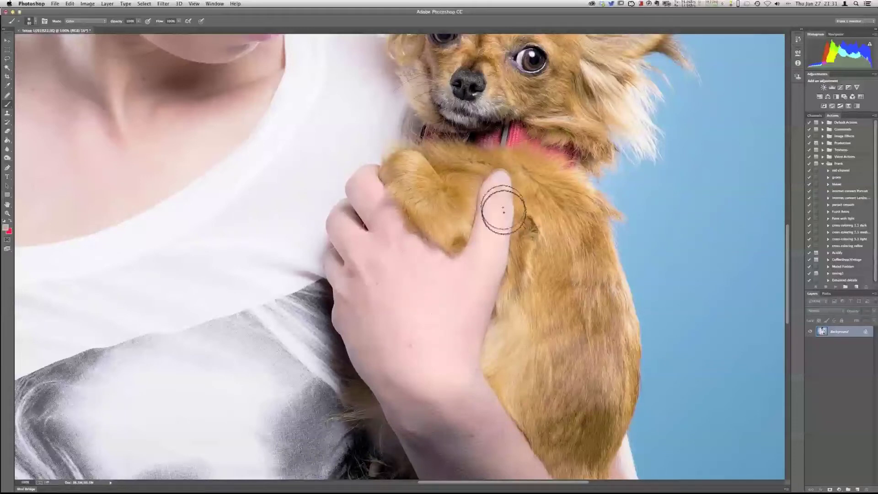
pyautogui.moveTo(681, 171); pyautogui.dragTo(704, 375)
pyautogui.moveTo(725, 172); pyautogui.dragTo(727, 384)
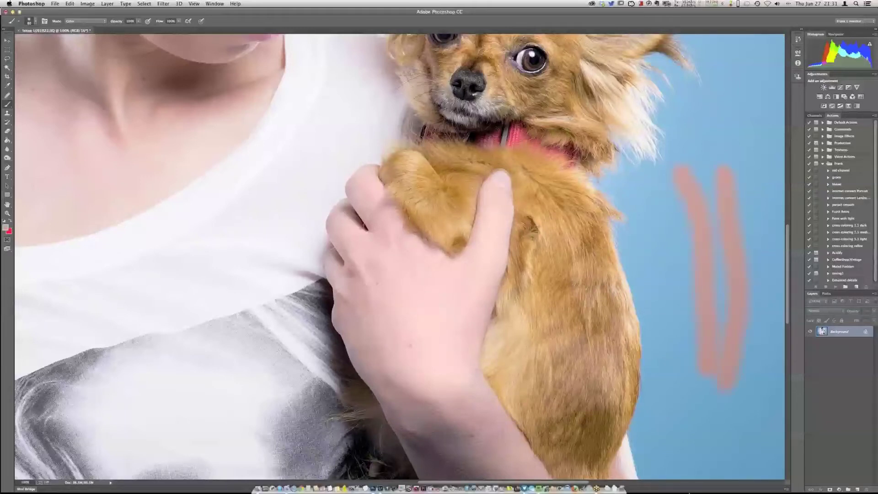
pyautogui.press('super+z')
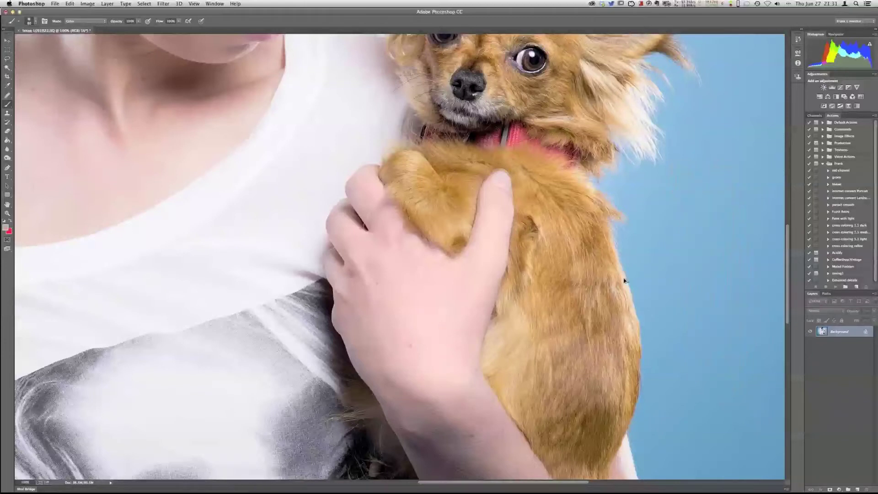
# Step: Close the portrait of the woman with the dog without saving the changes
pyautogui.click(55, 4)
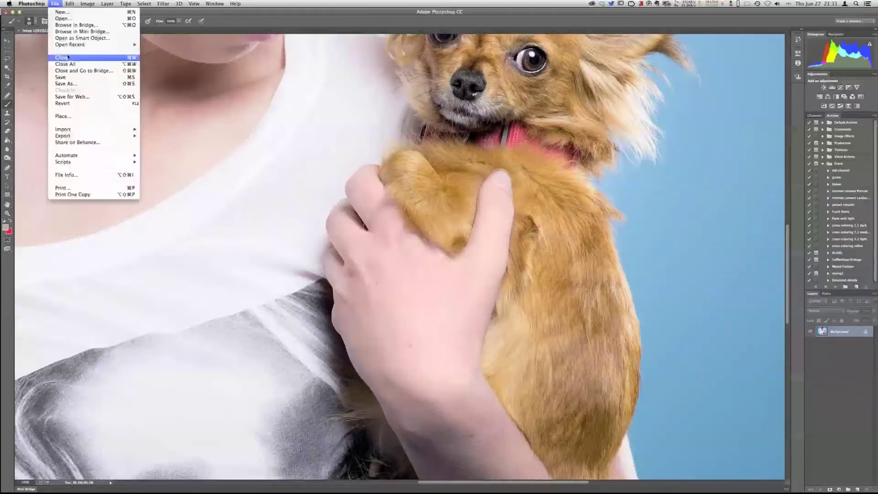
pyautogui.click(68, 57)
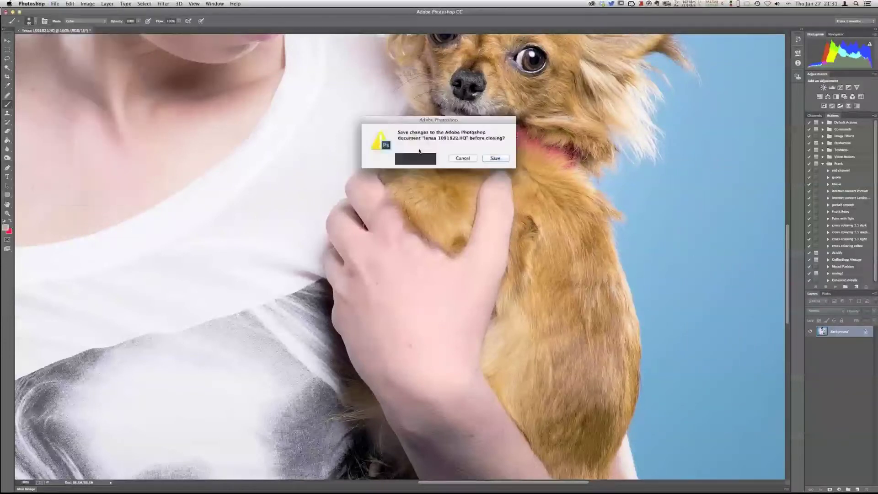
pyautogui.click(415, 159)
# Step: Switch to Lightroom and select the photo of the woman in the white dress and dark red cape
pyautogui.press('super+Tab')
pyautogui.press('super+Tab')
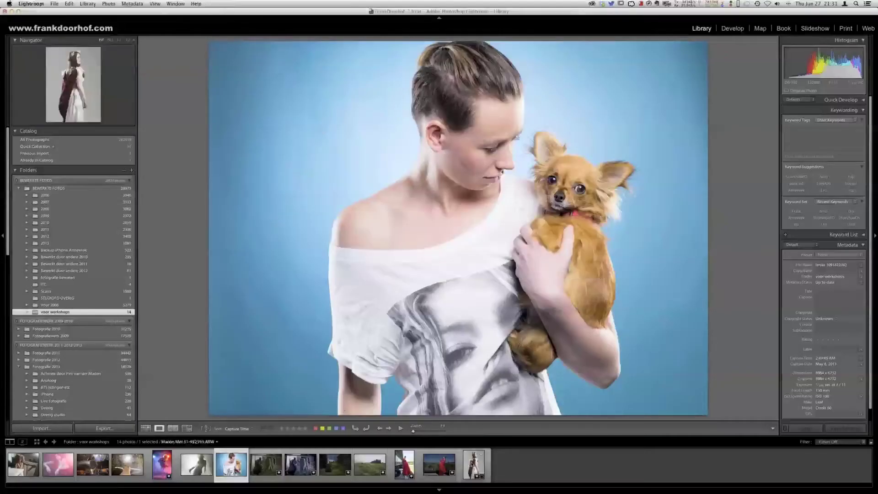
pyautogui.click(473, 464)
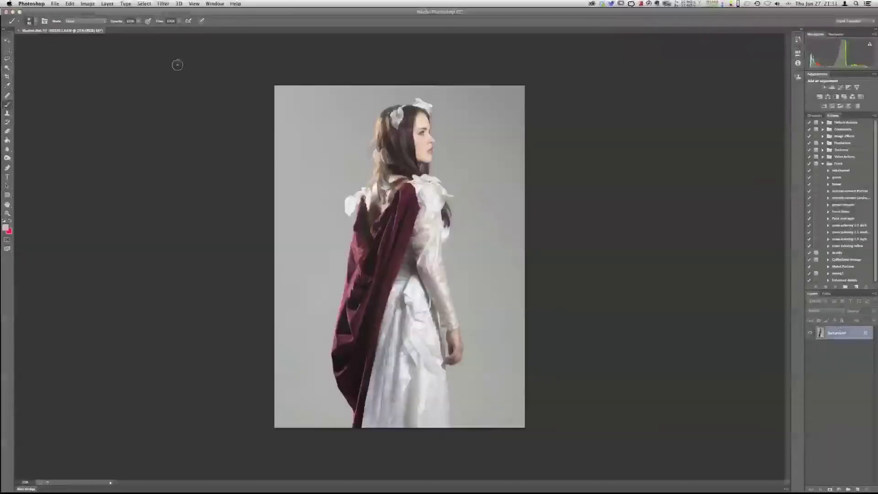
# Step: In Photoshop, open the photo of the woman in the cape in the Topaz ReMask 3 filter
pyautogui.click(164, 3)
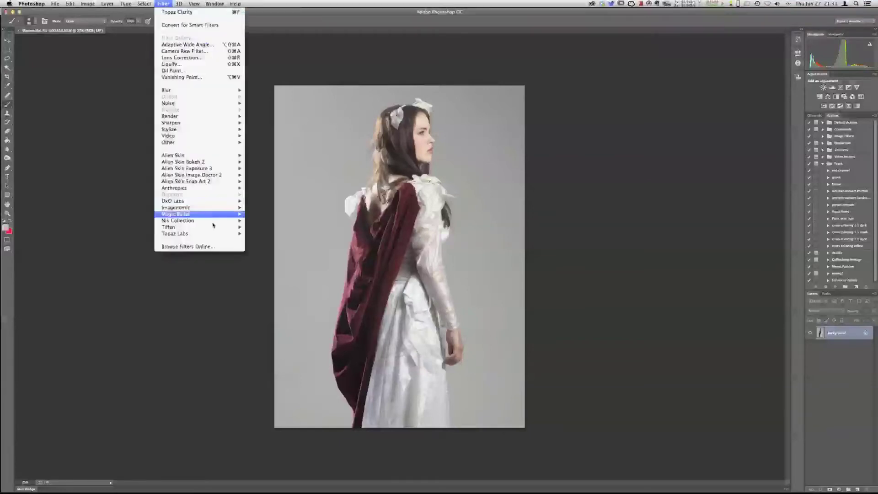
pyautogui.moveTo(209, 234)
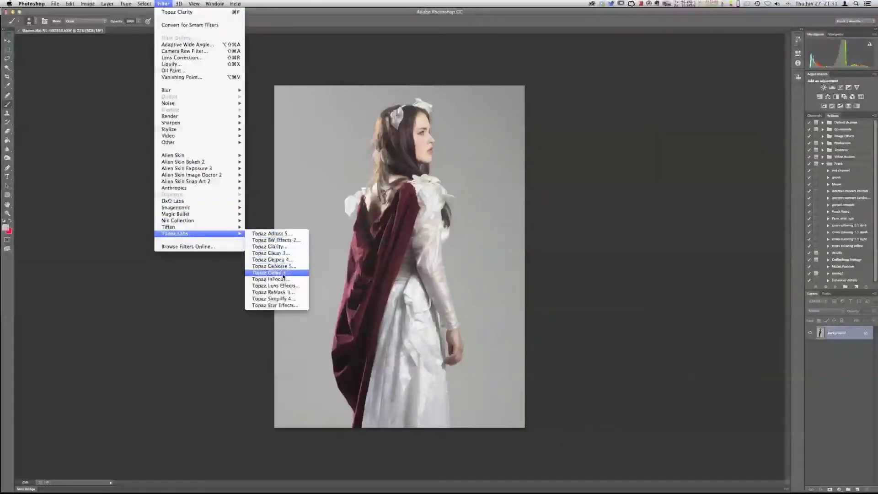
pyautogui.click(284, 291)
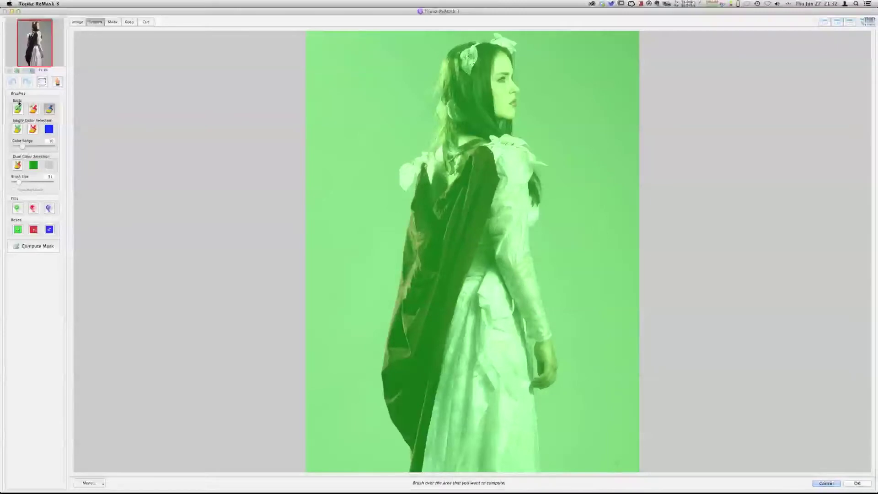
# Step: Trace the outline of the woman, from her hair down to the cape and dress, with an enlarged blue compute brush
pyautogui.click(50, 109)
pyautogui.press(']')
pyautogui.press(']')
pyautogui.press(']')
pyautogui.press(']')
pyautogui.press(']')
pyautogui.press(']')
pyautogui.press(']')
pyautogui.press(']')
pyautogui.press(']')
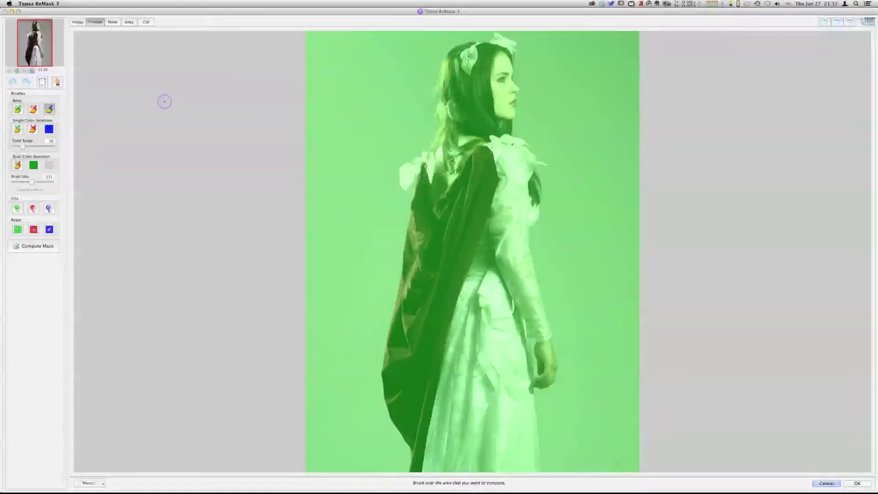
pyautogui.press(']')
pyautogui.press(']')
pyautogui.press(']')
pyautogui.press(']')
pyautogui.press(']')
pyautogui.press(']')
pyautogui.moveTo(406, 473)
pyautogui.mouseDown()
pyautogui.moveTo(386, 359)
pyautogui.moveTo(416, 177)
pyautogui.moveTo(408, 168)
pyautogui.moveTo(436, 139)
pyautogui.moveTo(434, 90)
pyautogui.moveTo(446, 51)
pyautogui.moveTo(513, 44)
pyautogui.moveTo(515, 123)
pyautogui.moveTo(545, 165)
pyautogui.moveTo(548, 302)
pyautogui.moveTo(561, 366)
pyautogui.moveTo(556, 390)
pyautogui.moveTo(535, 397)
pyautogui.moveTo(539, 473)
pyautogui.mouseUp()
# Step: Fill the grey backdrop outside the traced outline as the red cut area and compute the mask
pyautogui.click(33, 208)
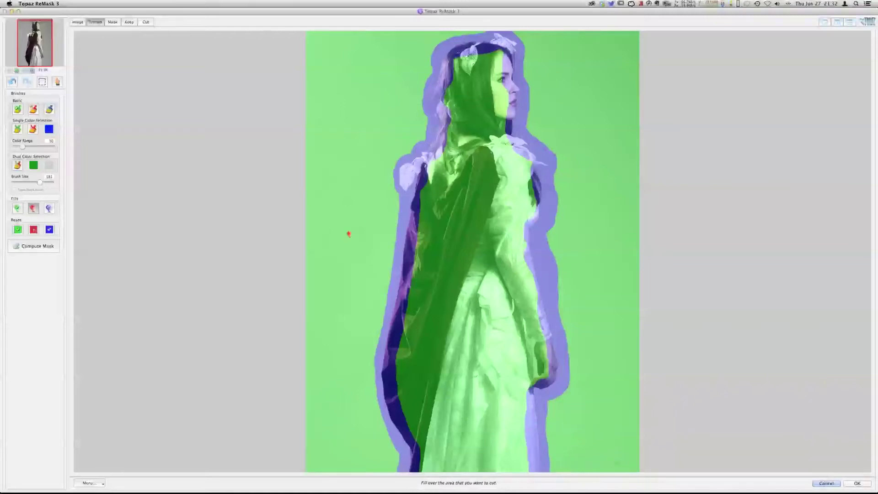
pyautogui.click(319, 262)
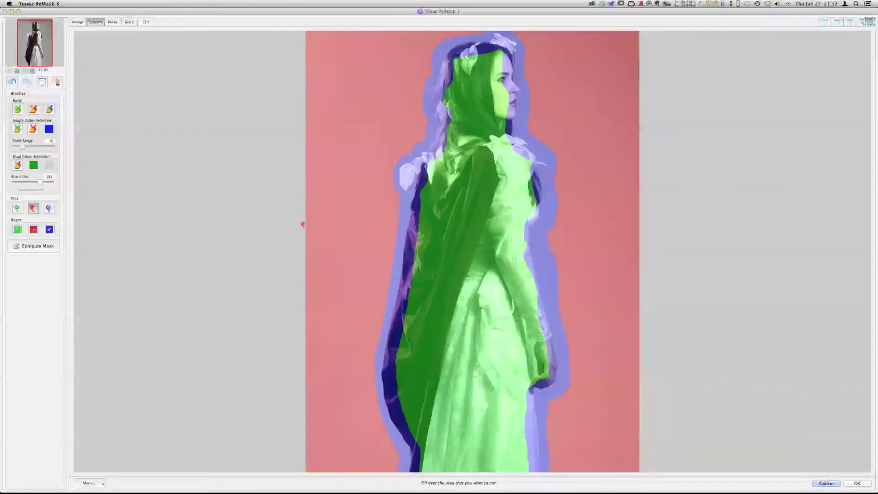
pyautogui.click(36, 247)
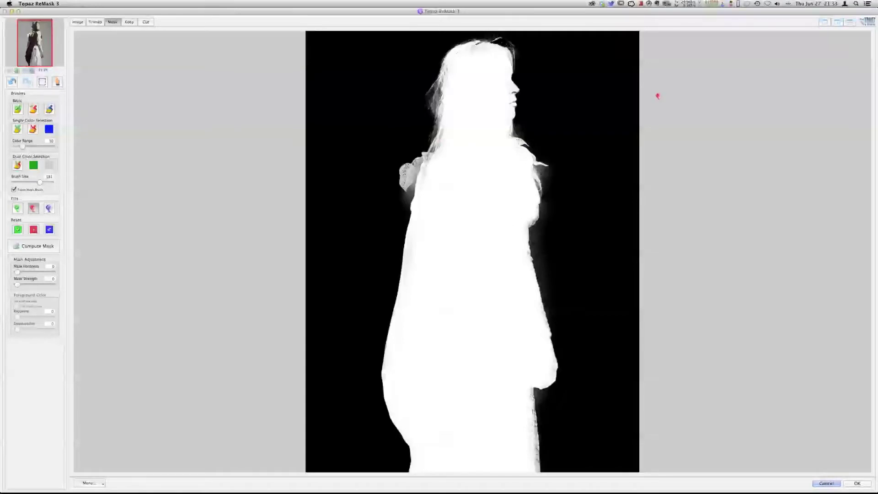
# Step: Show the mask and the kept cutout side by side, and set the cutout's preview background colour to red
pyautogui.click(837, 23)
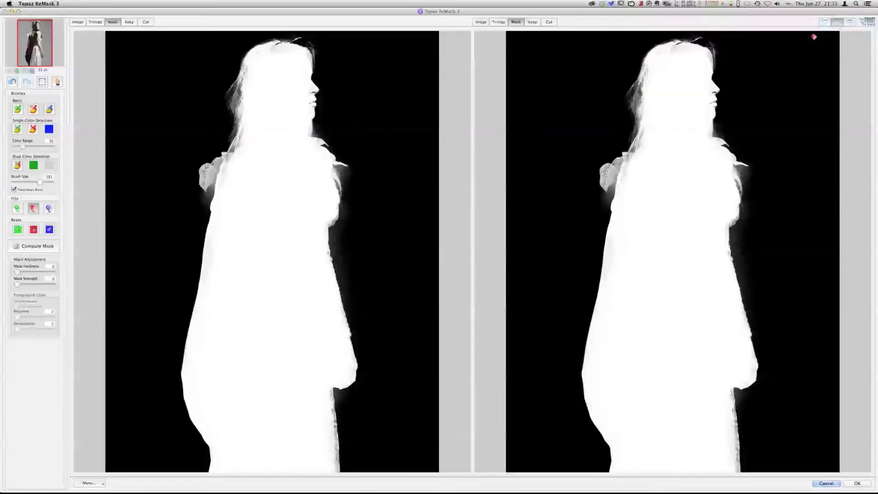
pyautogui.click(536, 23)
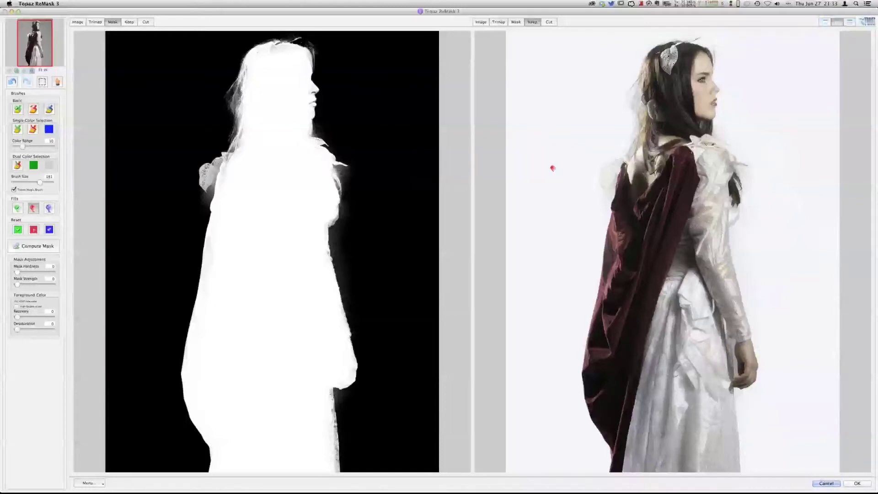
pyautogui.click(99, 484)
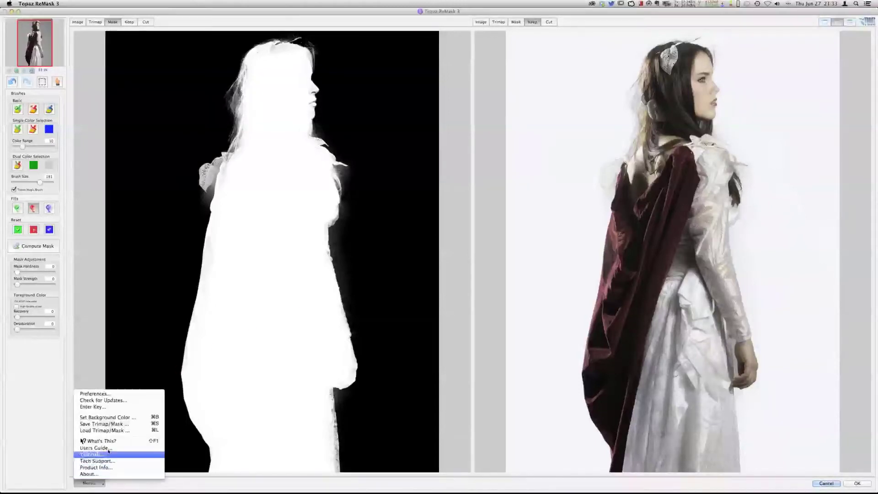
pyautogui.click(120, 420)
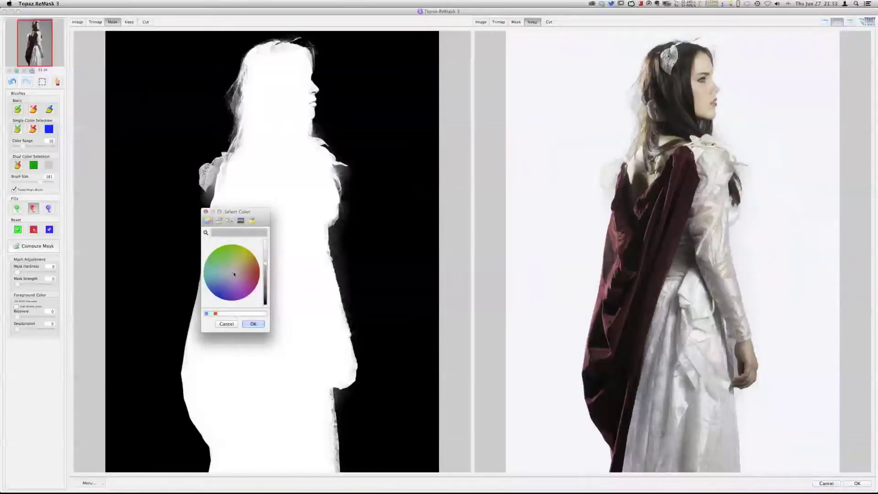
pyautogui.moveTo(239, 273); pyautogui.dragTo(257, 270)
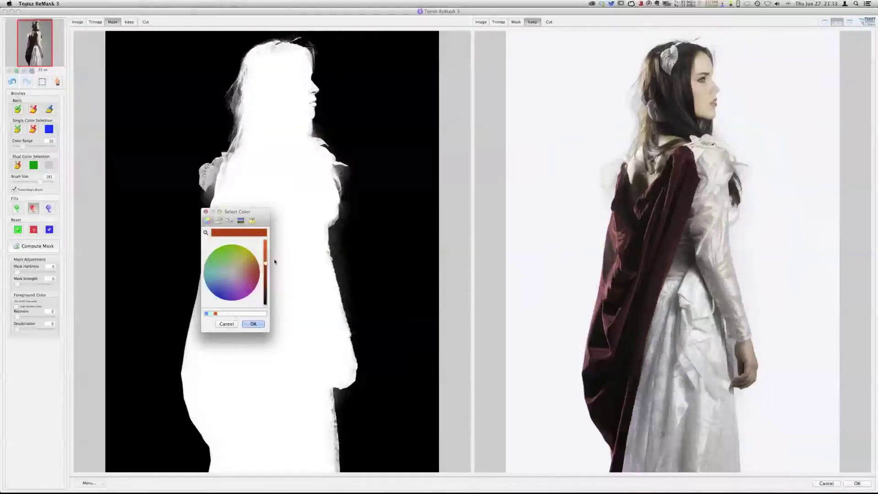
pyautogui.press('Return')
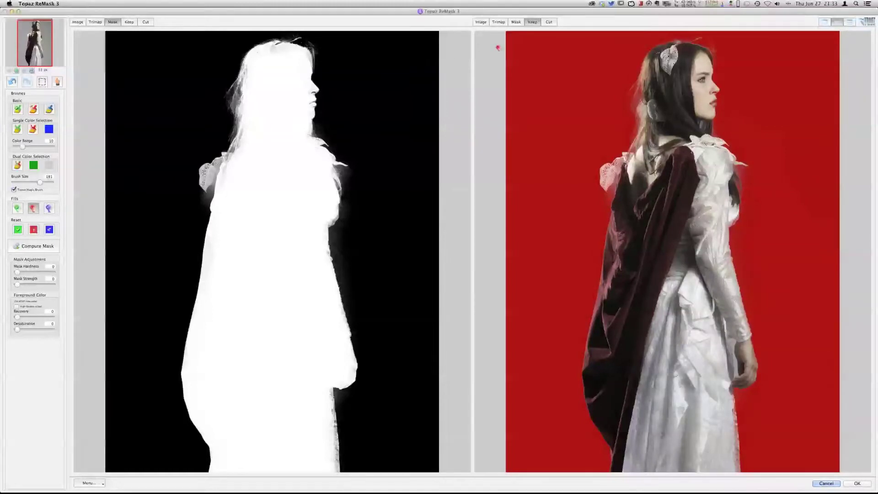
# Step: Paint the woman's nose and lips as Keep with a reduced brush to fill the grey gaps in the mask
pyautogui.click(17, 109)
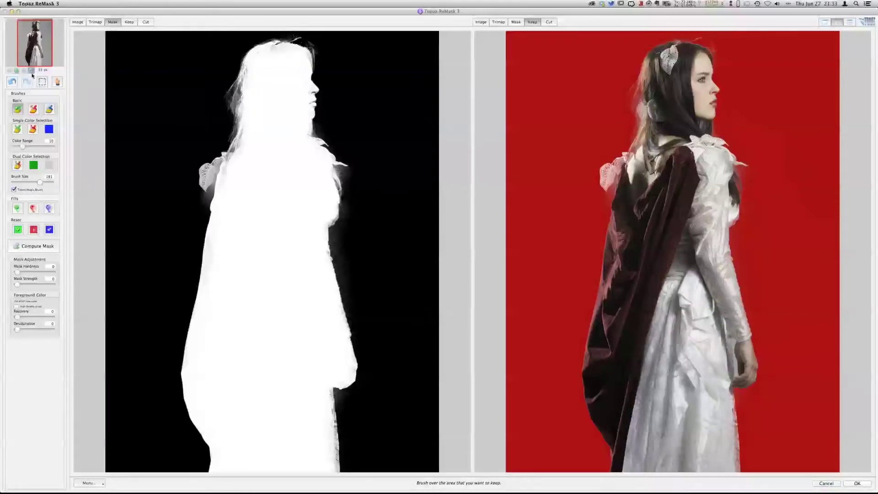
pyautogui.click(32, 72)
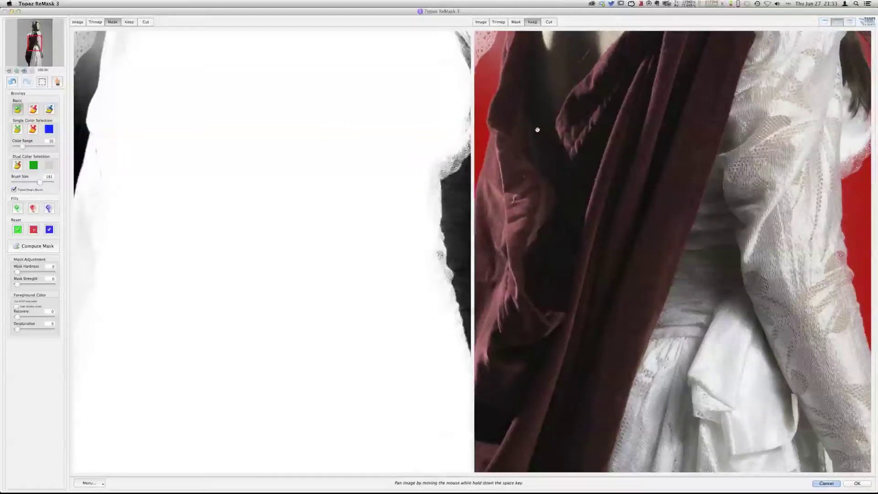
pyautogui.moveTo(537, 130); pyautogui.dragTo(559, 185)
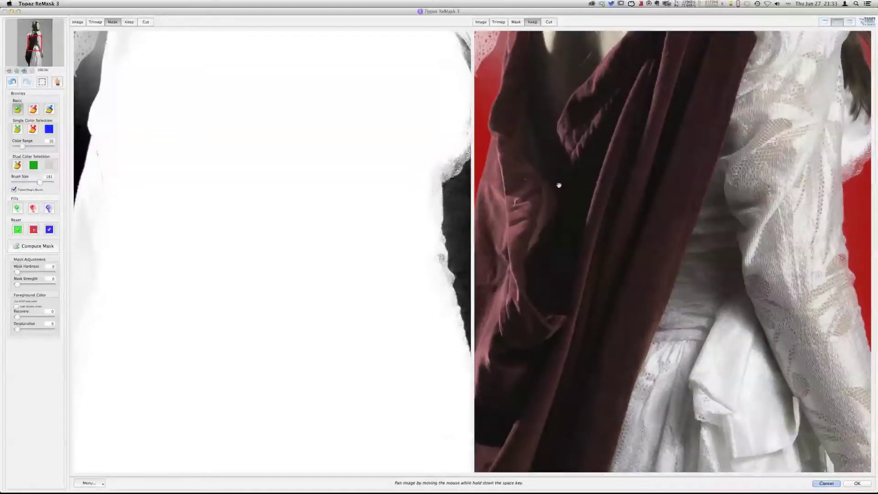
pyautogui.moveTo(559, 185)
pyautogui.mouseDown()
pyautogui.moveTo(461, 165)
pyautogui.moveTo(462, 411)
pyautogui.mouseUp()
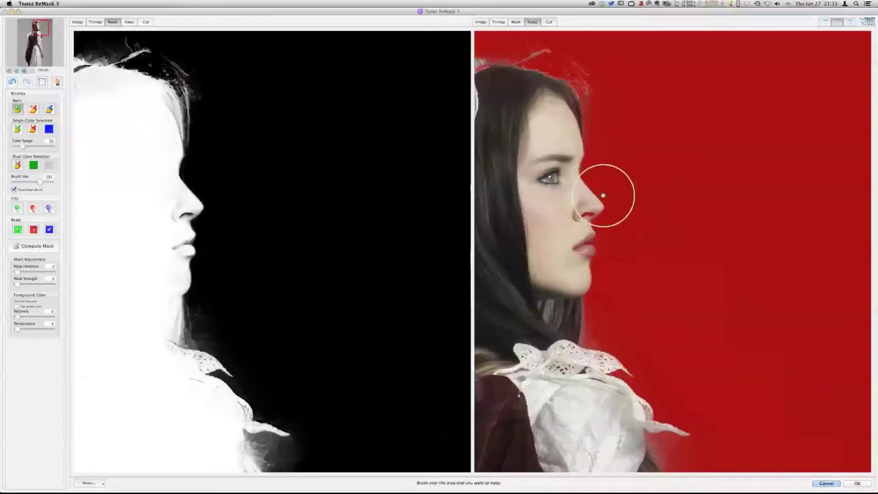
pyautogui.press('[')
pyautogui.press('[')
pyautogui.press('[')
pyautogui.press('[')
pyautogui.press('[')
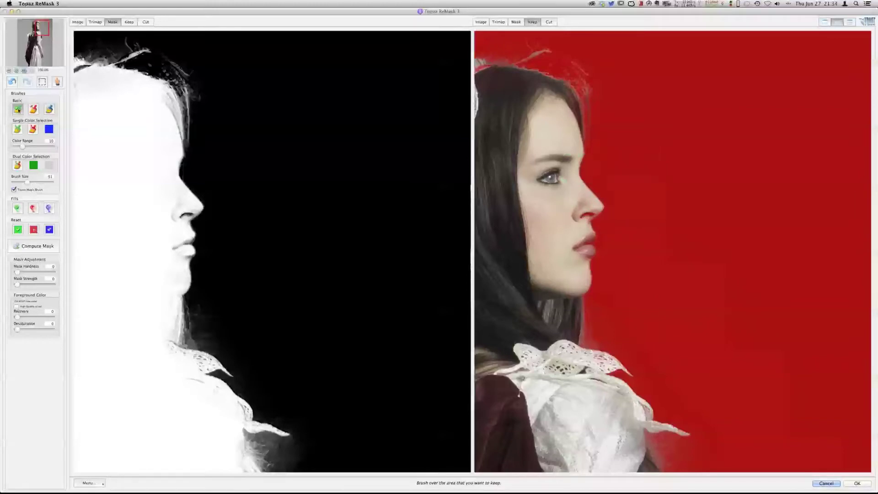
pyautogui.moveTo(465, 193)
pyautogui.mouseDown()
pyautogui.moveTo(587, 213)
pyautogui.moveTo(548, 275)
pyautogui.moveTo(579, 249)
pyautogui.moveTo(564, 279)
pyautogui.mouseUp()
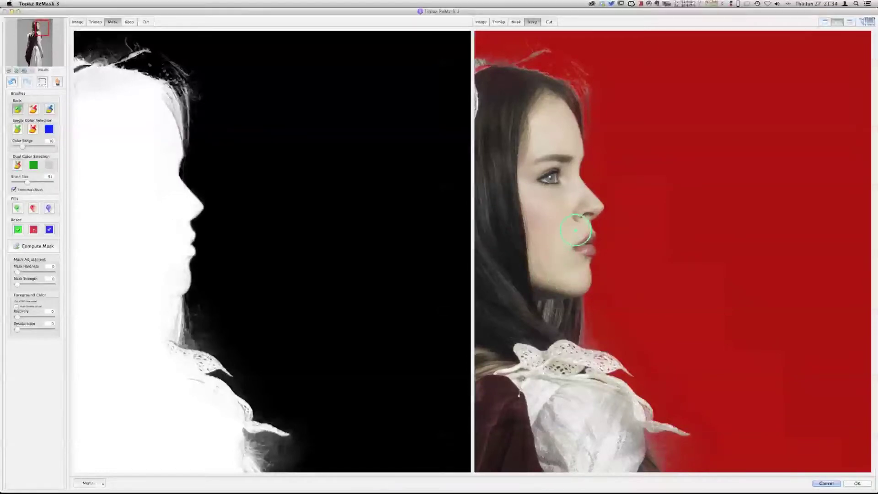
pyautogui.click(554, 170)
# Step: Try to restore the cape's outer edge just below the shoulder lace with the Keep brush
pyautogui.press('space')
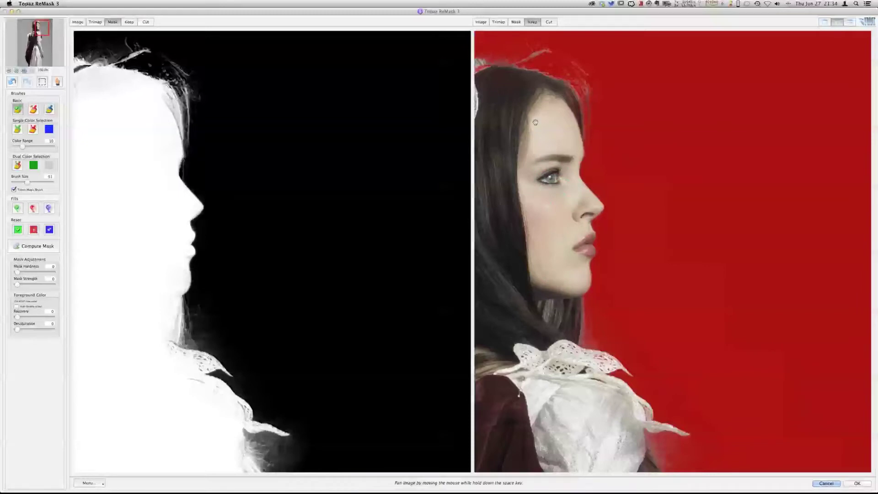
pyautogui.moveTo(535, 122); pyautogui.dragTo(609, 134)
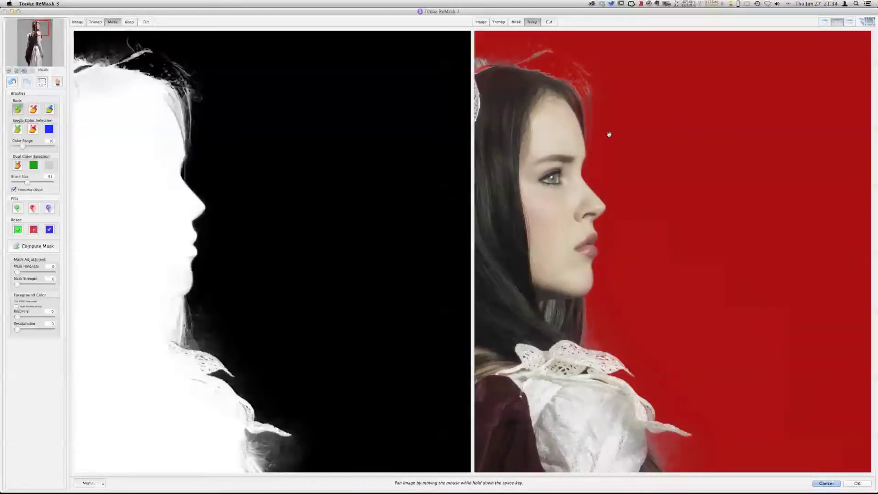
pyautogui.moveTo(609, 134); pyautogui.dragTo(770, 166)
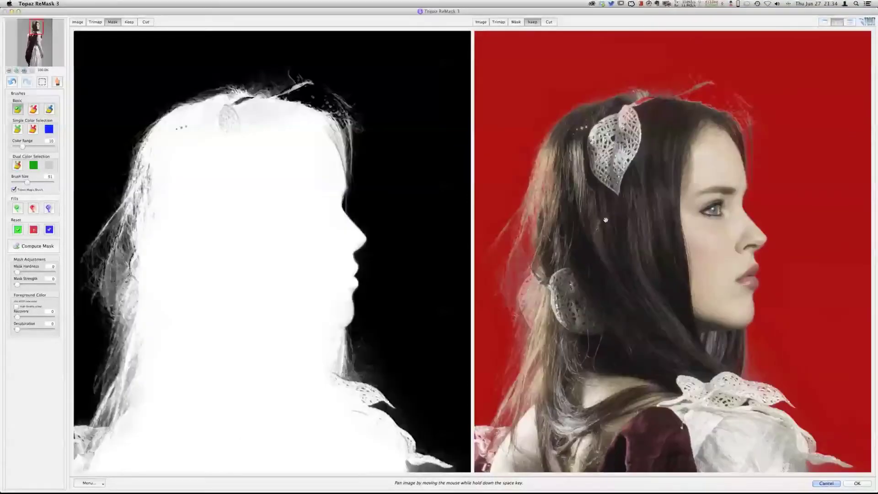
pyautogui.scroll(-10, 605, 220)
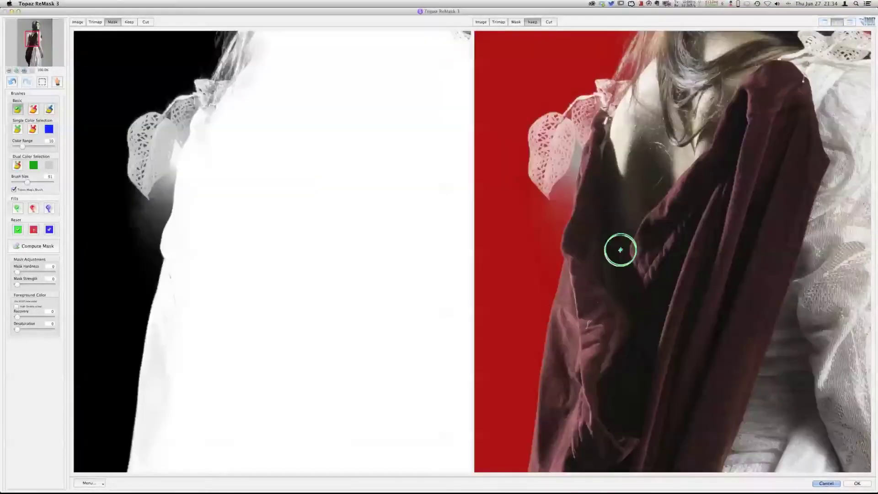
pyautogui.moveTo(548, 211); pyautogui.dragTo(544, 270)
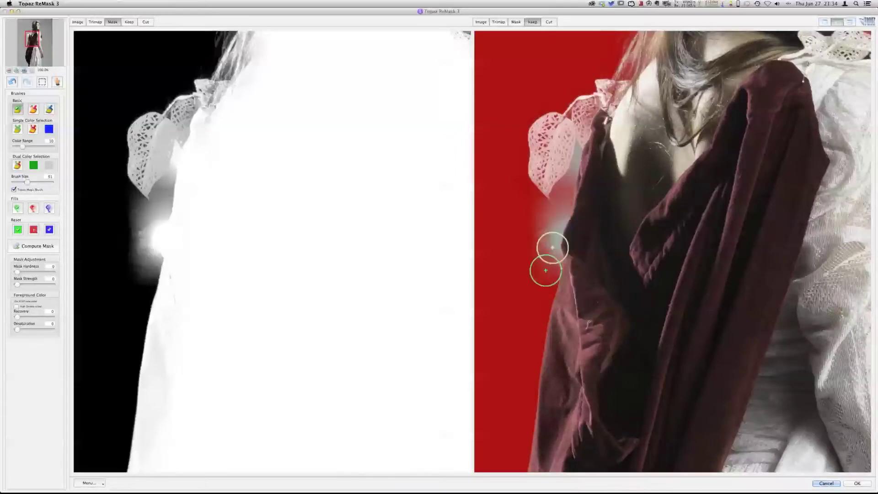
# Step: Cut the pale haze beside the cape's edge below the shoulder lace, and reduce the Cut brush size
pyautogui.click(33, 109)
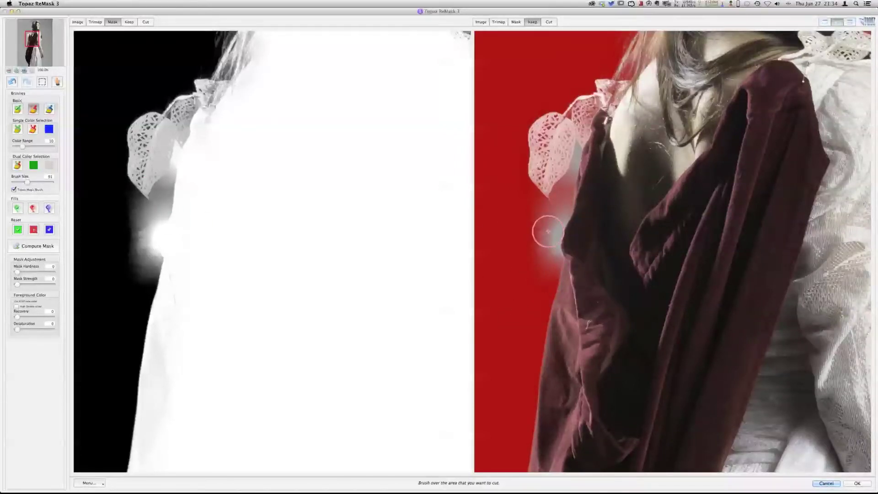
pyautogui.moveTo(547, 231); pyautogui.dragTo(549, 248)
pyautogui.press('[')
pyautogui.press('[')
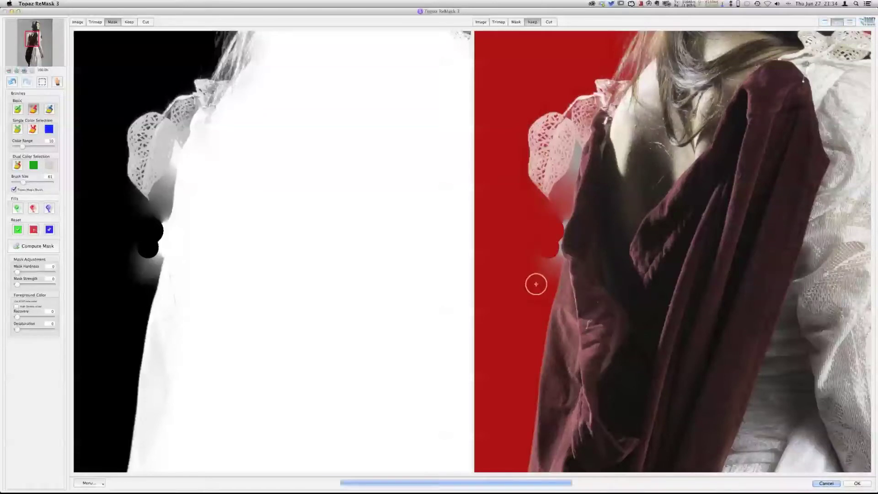
# Step: Clean the remaining fringe along the cape's outer edge with the Cut brush, using color range 26 and brush size 21
pyautogui.moveTo(22, 146); pyautogui.dragTo(35, 146)
pyautogui.press('[')
pyautogui.press('[')
pyautogui.press('[')
pyautogui.press('[')
pyautogui.press('[')
pyautogui.press('[')
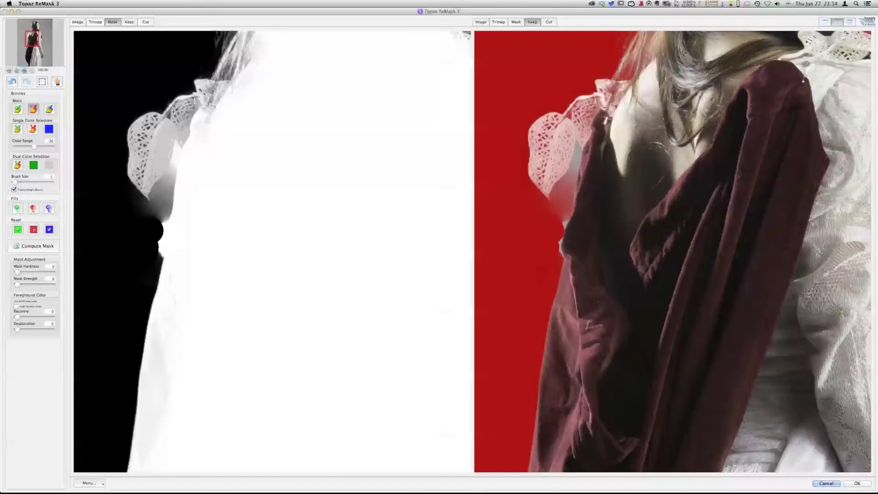
pyautogui.press(']')
pyautogui.press(']')
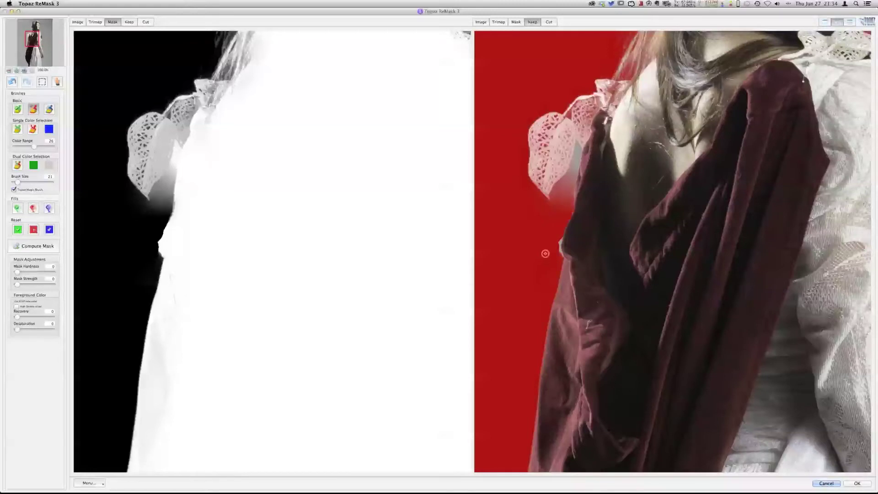
pyautogui.moveTo(558, 240)
pyautogui.mouseDown()
pyautogui.moveTo(545, 286)
pyautogui.moveTo(559, 253)
pyautogui.moveTo(555, 269)
pyautogui.moveTo(543, 286)
pyautogui.mouseUp()
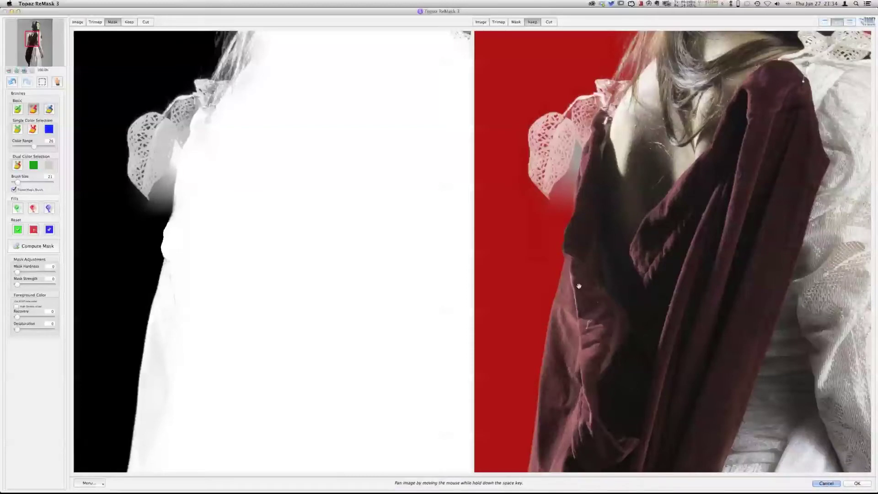
# Step: Leave ReMask and close the portrait of the caped woman without saving its changes
pyautogui.moveTo(578, 286); pyautogui.dragTo(597, 336)
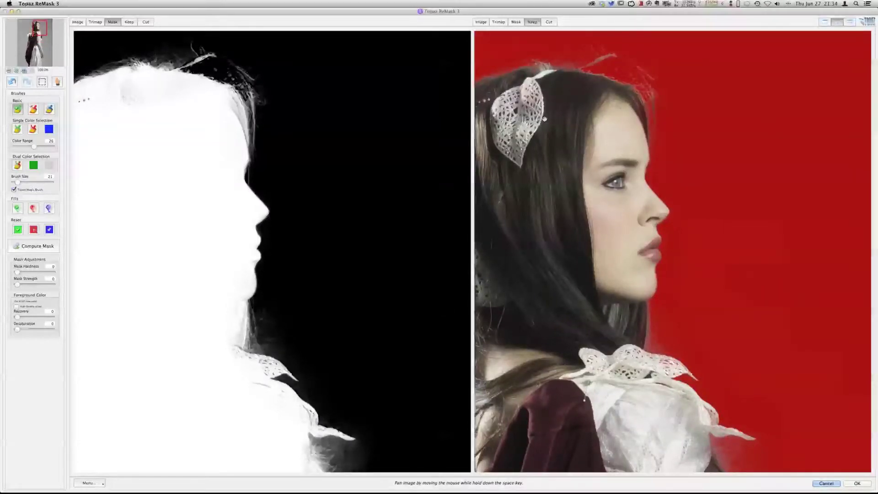
pyautogui.press('space')
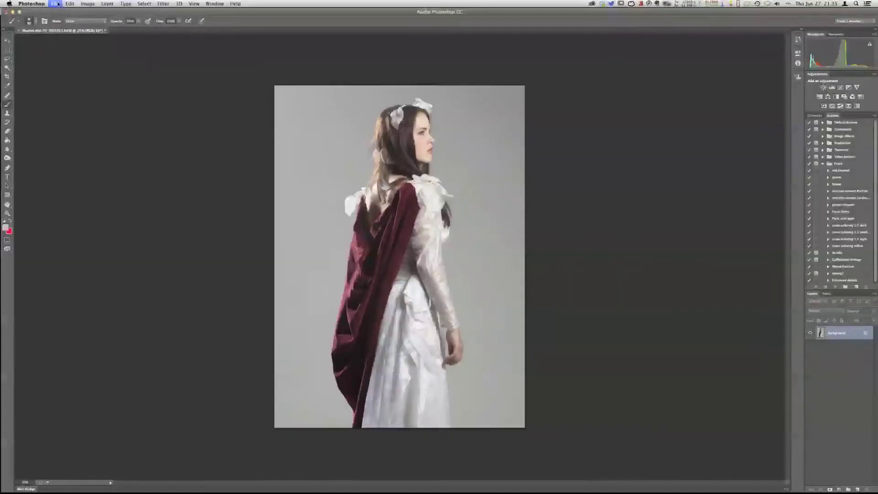
pyautogui.click(55, 3)
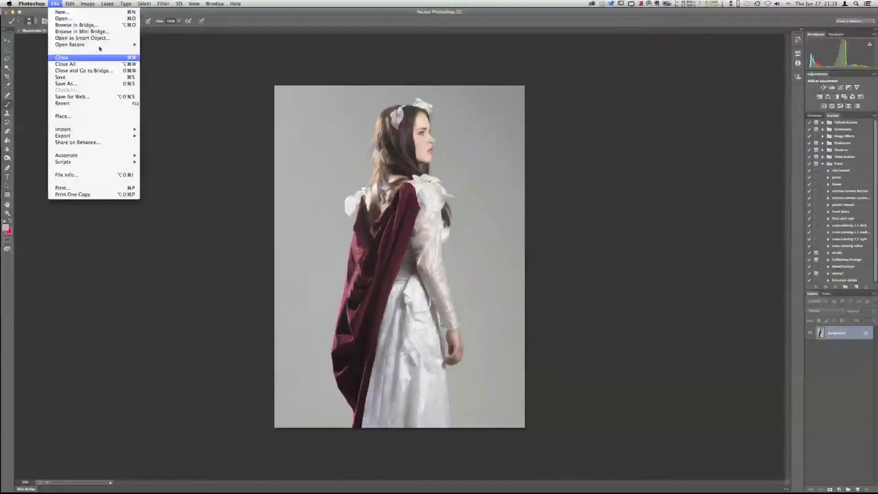
pyautogui.click(221, 82)
pyautogui.click(417, 161)
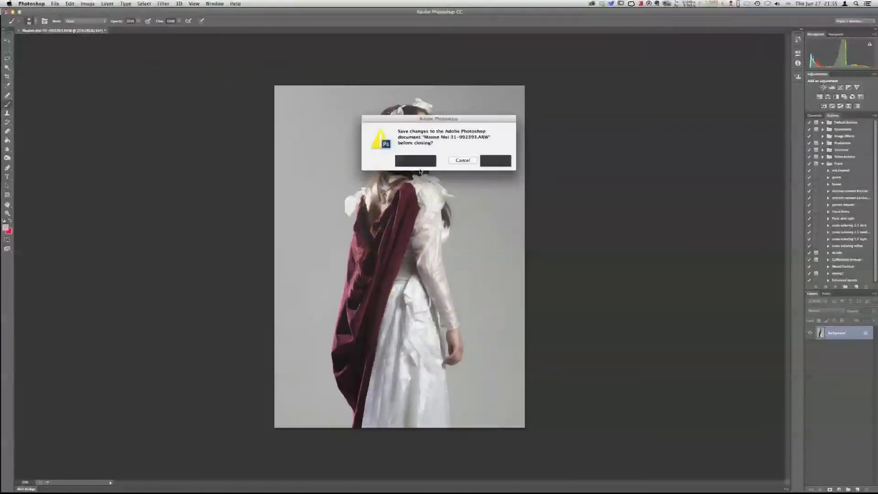
# Step: Switch to Lightroom, select the photo of the model in the red dress, and open it in Photoshop
pyautogui.press('super+Tab')
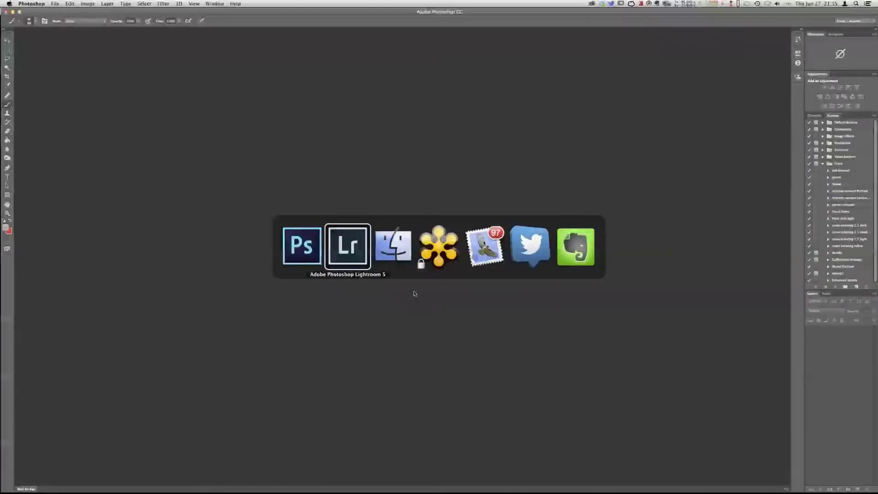
pyautogui.press('Left')
pyautogui.press('Left')
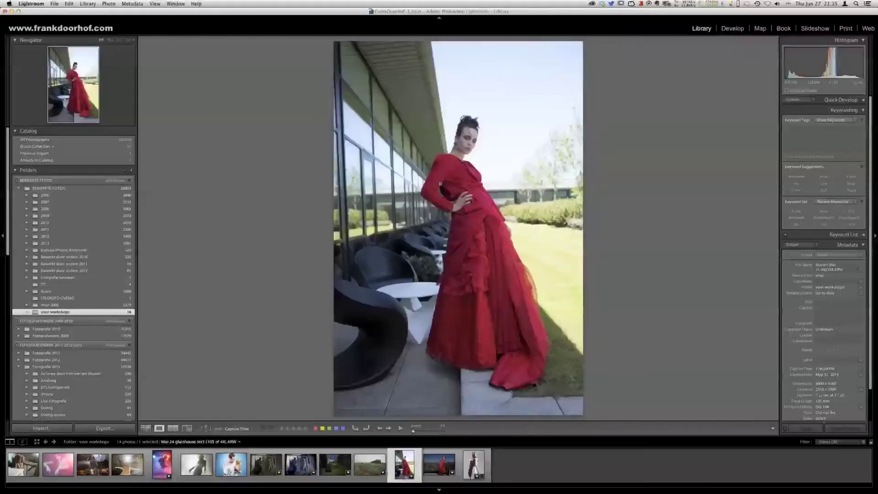
pyautogui.press('super+e')
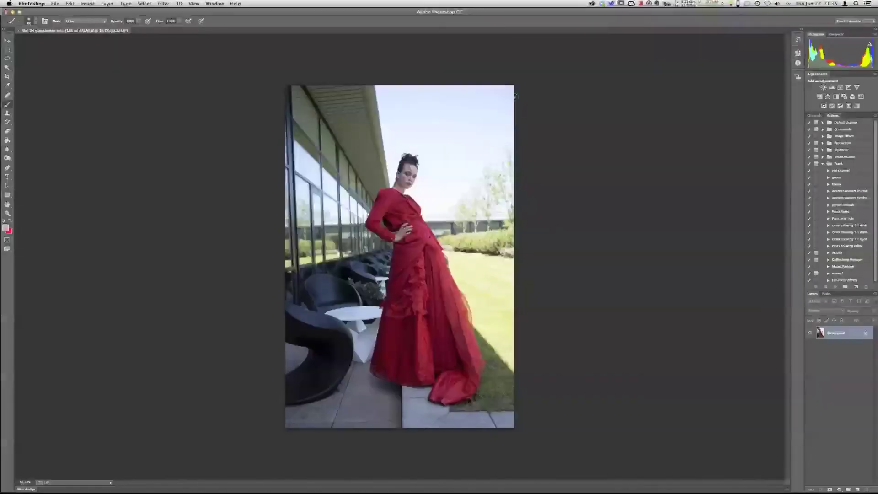
# Step: Crop the photo closely around the model in the red dress, removing the sky above and the strips on both sides
pyautogui.press('c')
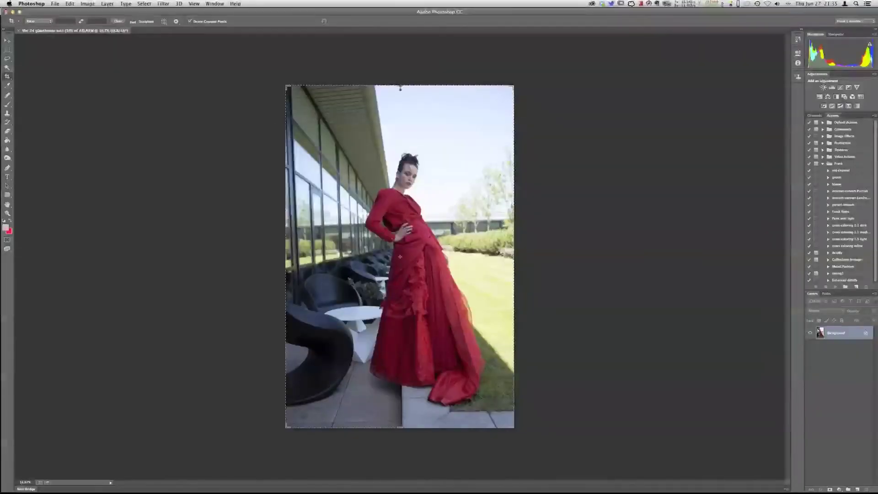
pyautogui.moveTo(400, 88); pyautogui.dragTo(402, 119)
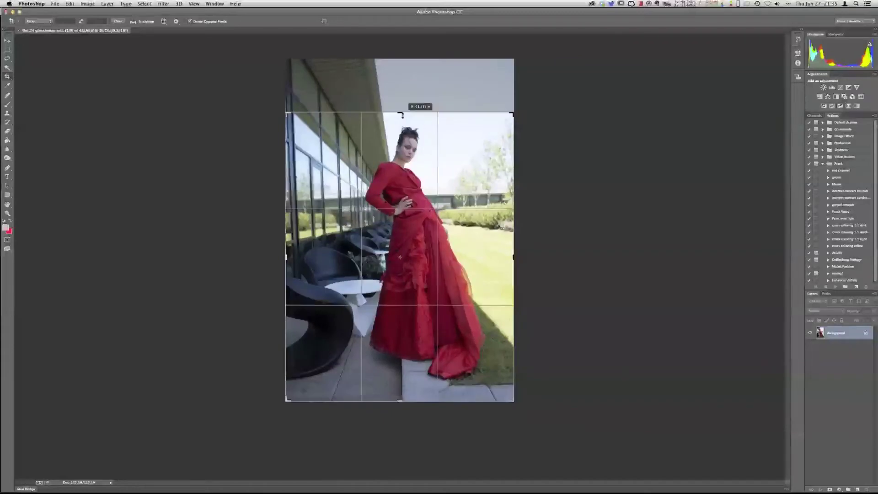
pyautogui.moveTo(514, 256); pyautogui.dragTo(475, 255)
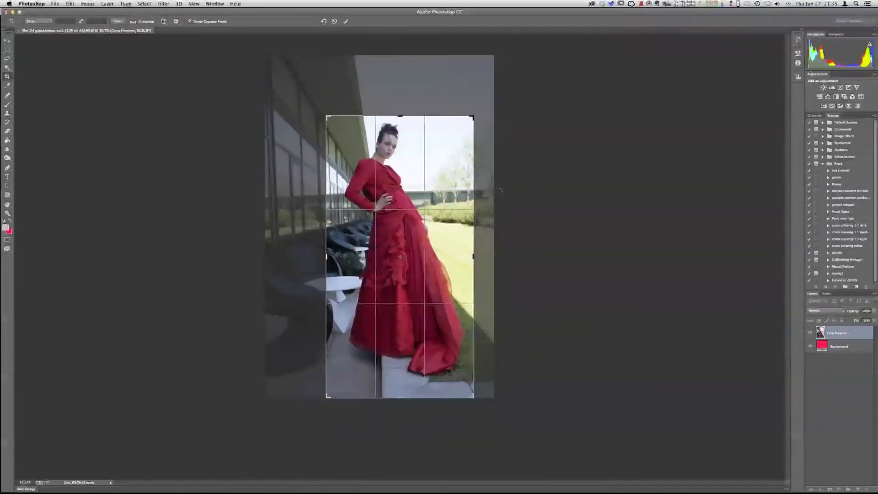
pyautogui.press('Return')
# Step: Open the cropped photo in the Topaz ReMask 3 filter
pyautogui.click(164, 5)
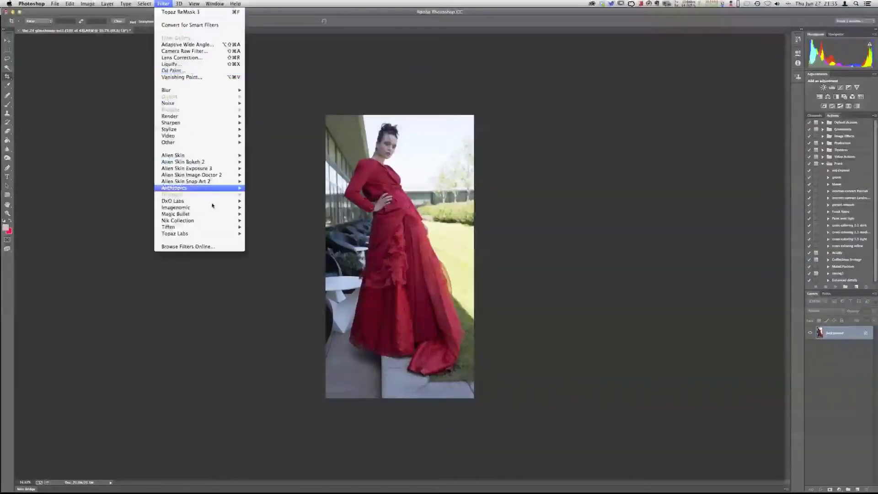
pyautogui.moveTo(246, 234)
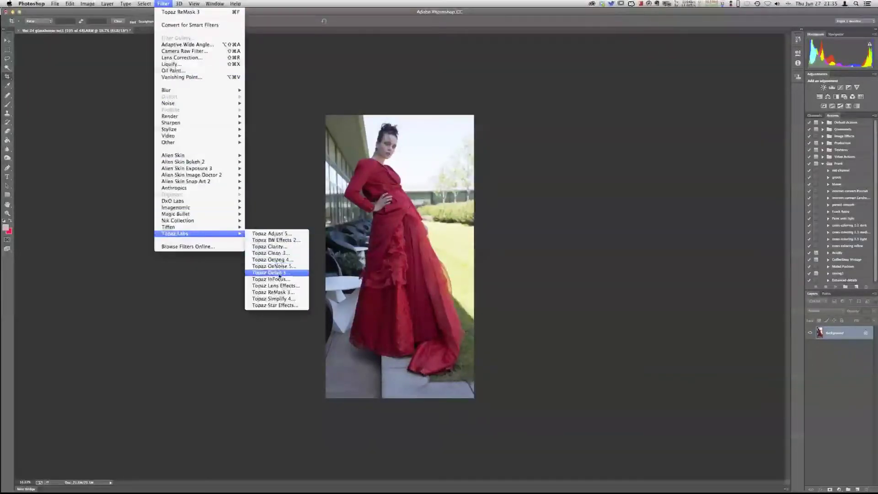
pyautogui.click(283, 291)
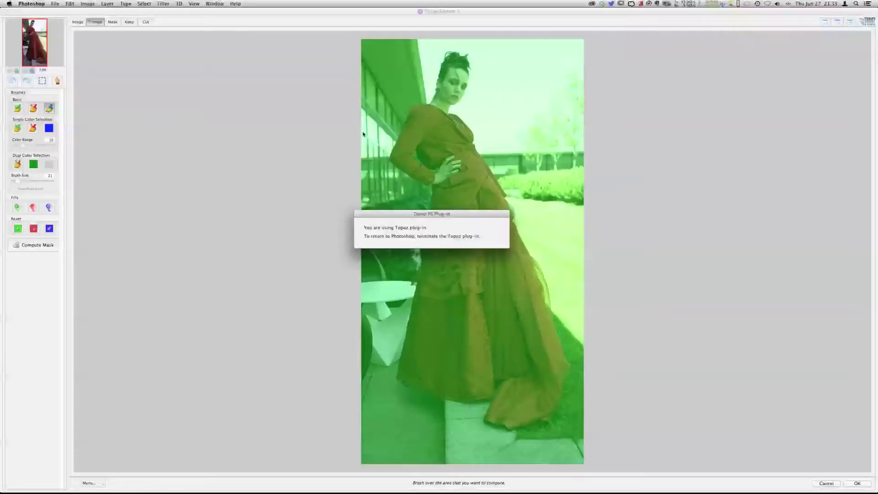
# Step: Outline the whole model and her red dress with the Compute brush at size 111
pyautogui.press(']')
pyautogui.press(']')
pyautogui.press(']')
pyautogui.press(']')
pyautogui.press(']')
pyautogui.press(']')
pyautogui.press(']')
pyautogui.press(']')
pyautogui.press(']')
pyautogui.moveTo(397, 375)
pyautogui.mouseDown()
pyautogui.moveTo(430, 201)
pyautogui.moveTo(392, 158)
pyautogui.moveTo(454, 48)
pyautogui.moveTo(468, 86)
pyautogui.moveTo(457, 120)
pyautogui.moveTo(499, 178)
pyautogui.moveTo(544, 274)
pyautogui.moveTo(564, 357)
pyautogui.moveTo(559, 398)
pyautogui.moveTo(524, 427)
pyautogui.moveTo(497, 427)
pyautogui.moveTo(483, 402)
pyautogui.moveTo(419, 396)
pyautogui.moveTo(389, 371)
pyautogui.mouseUp()
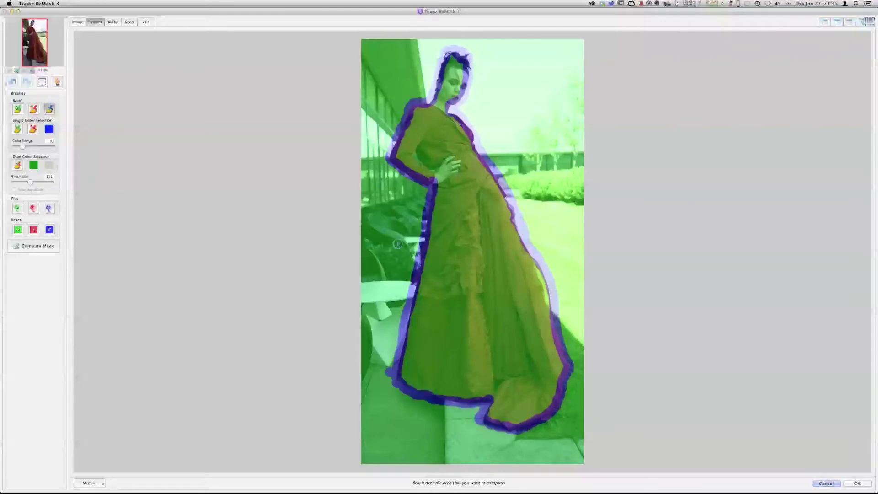
# Step: Fill the background outside the model's outline as Cut and compute the mask
pyautogui.click(34, 209)
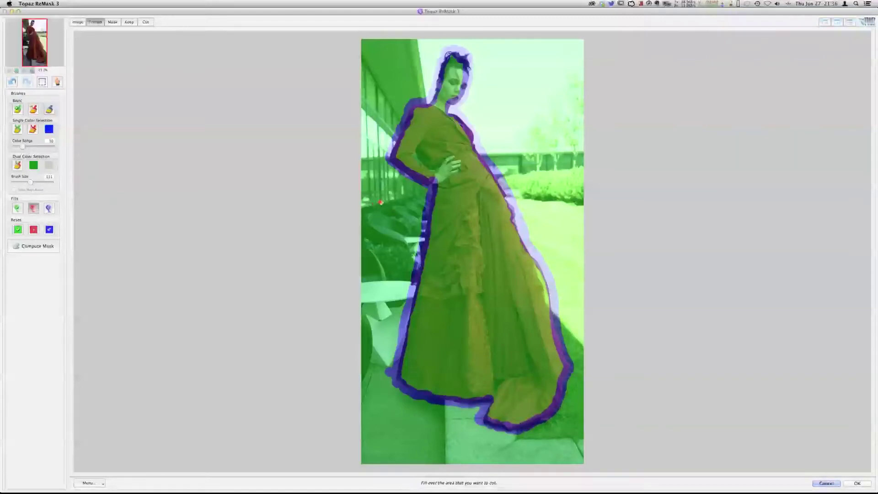
pyautogui.click(327, 248)
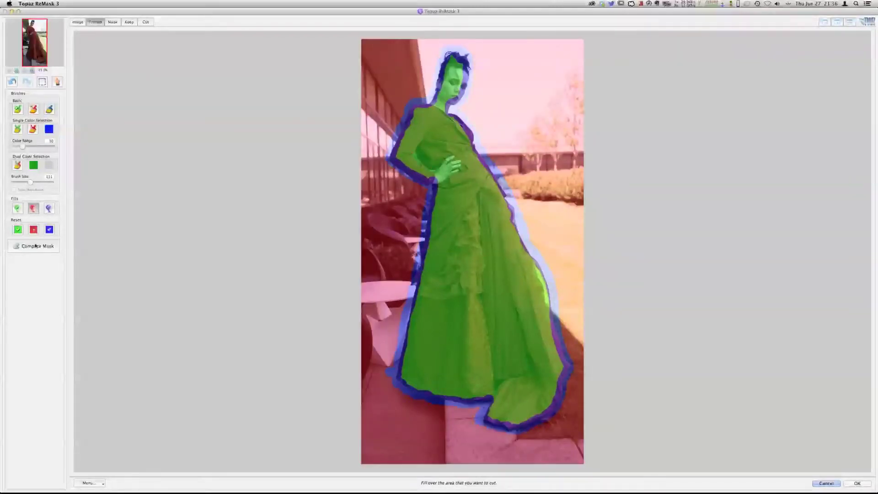
pyautogui.click(40, 247)
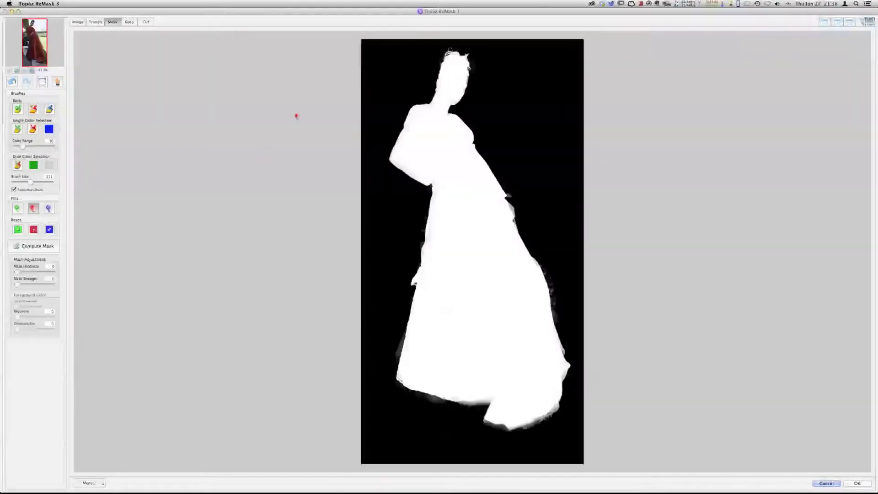
# Step: Show the mask and the Keep preview side by side to examine the cutout of the model
pyautogui.click(836, 23)
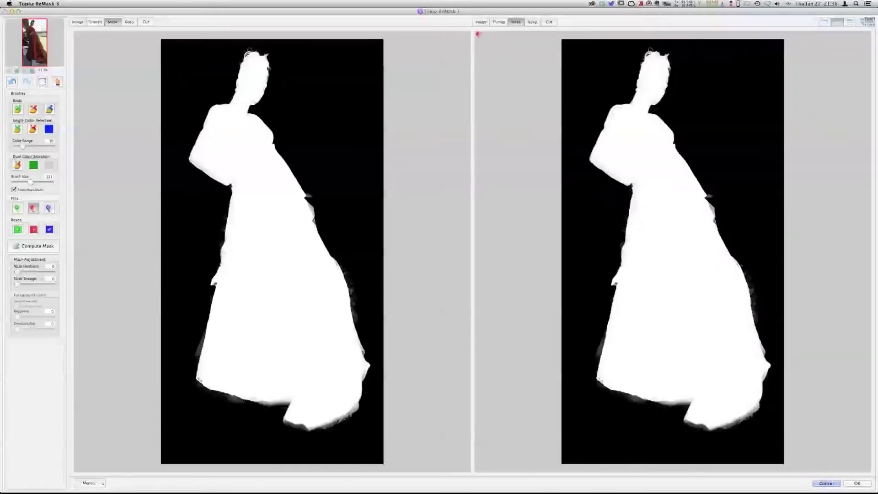
pyautogui.click(533, 22)
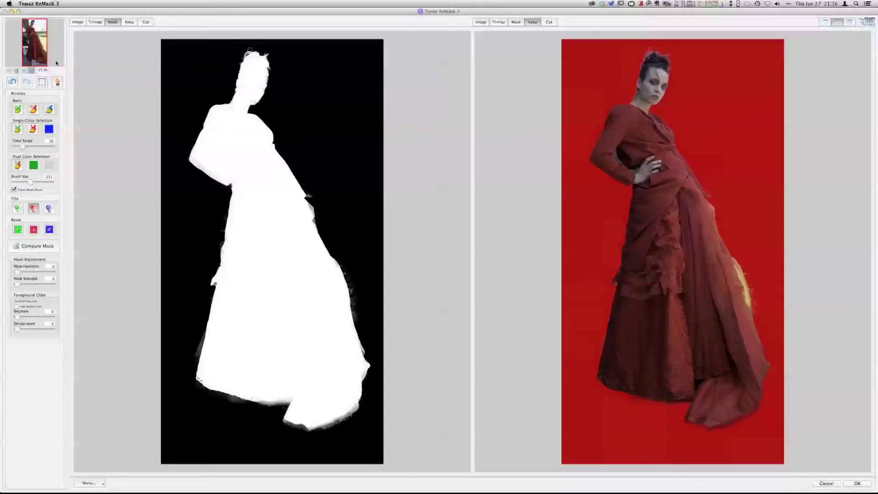
# Step: Change the Keep preview's background colour from red to bright green to check the cutout's edges
pyautogui.click(24, 70)
pyautogui.press('space')
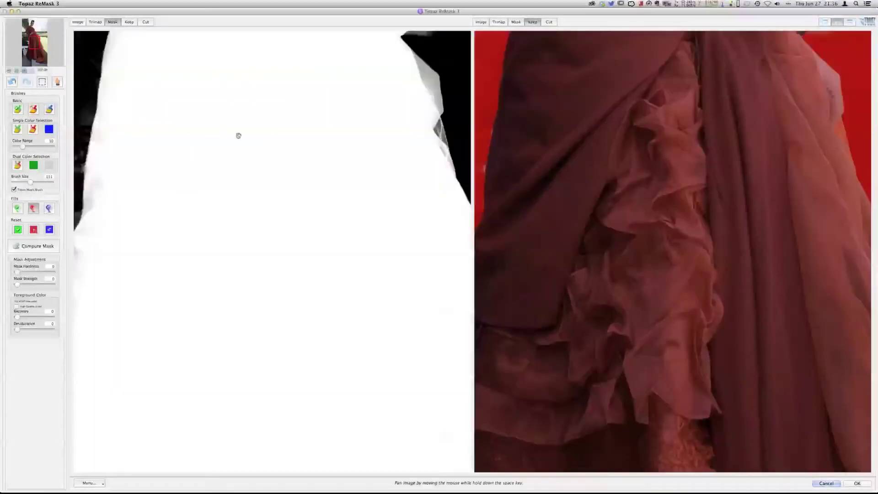
pyautogui.moveTo(238, 136); pyautogui.dragTo(297, 189)
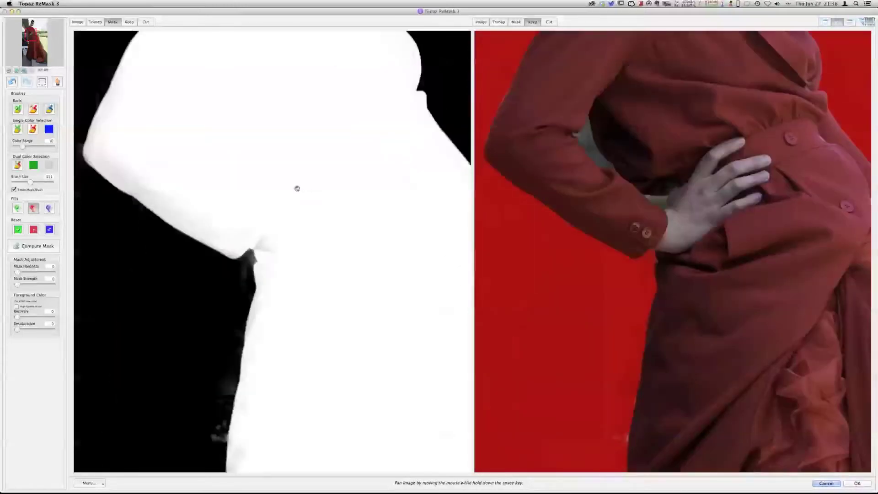
pyautogui.click(89, 483)
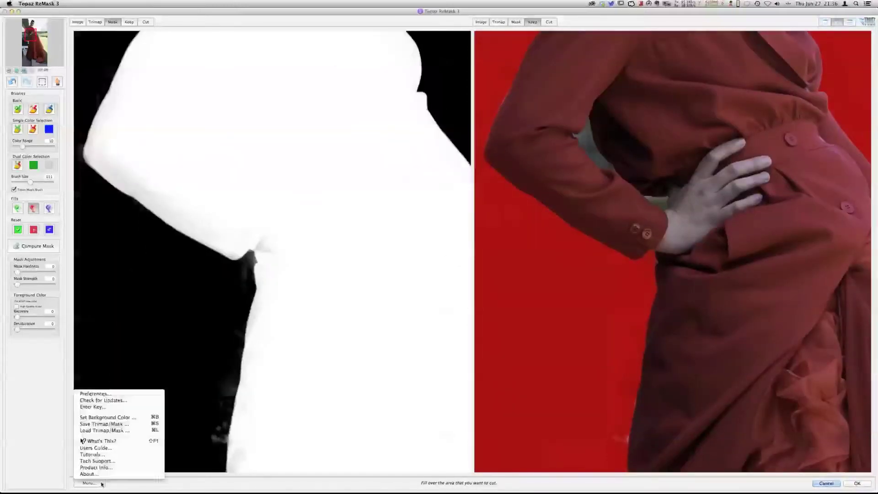
pyautogui.click(116, 418)
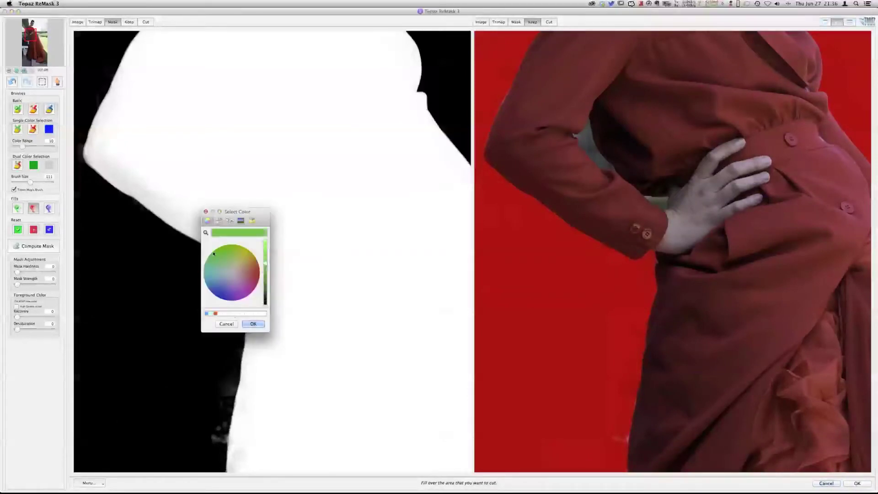
pyautogui.click(253, 324)
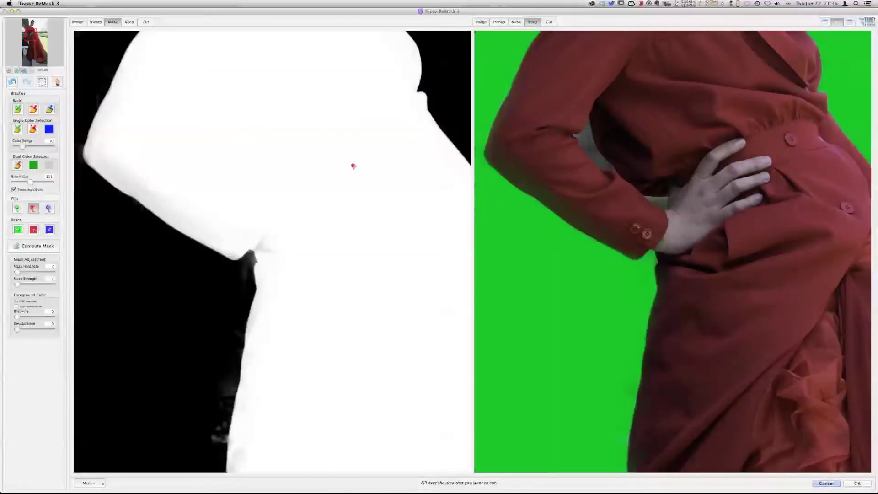
# Step: Brush the grey areas along the model's bent sleeve as Keep and the stray marks beside her skirt as Cut
pyautogui.click(18, 109)
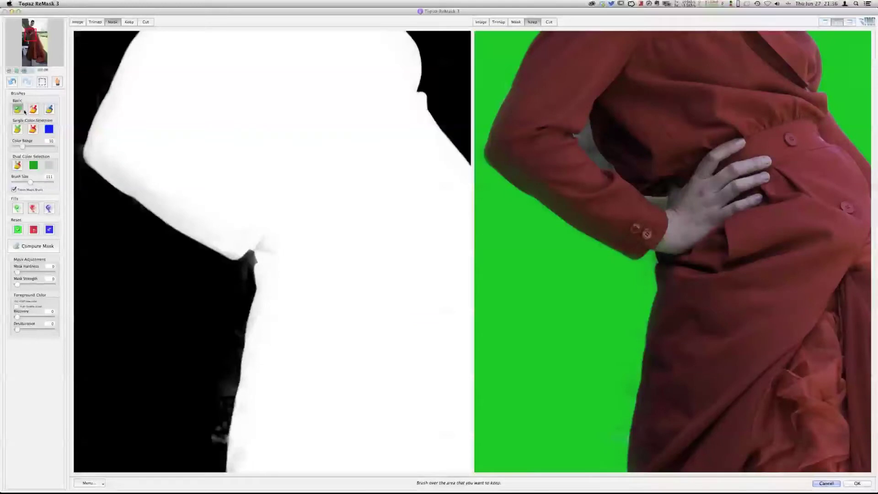
pyautogui.moveTo(141, 166); pyautogui.dragTo(151, 170)
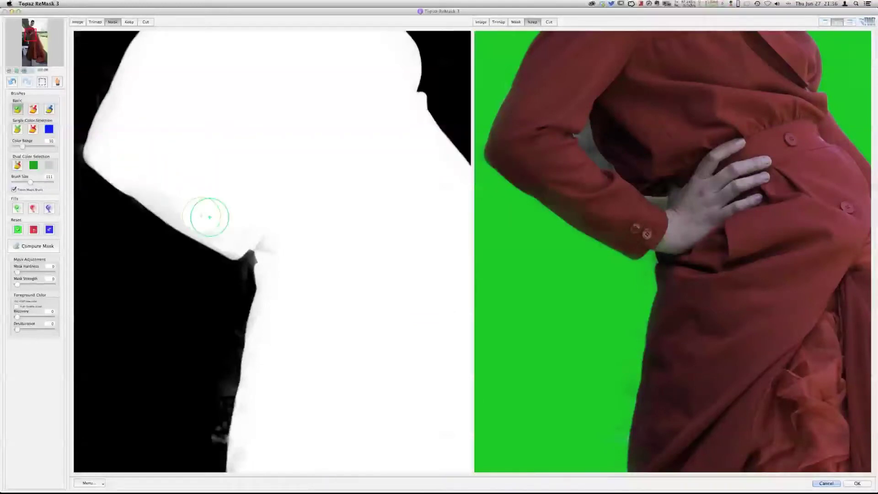
pyautogui.moveTo(209, 217); pyautogui.dragTo(280, 237)
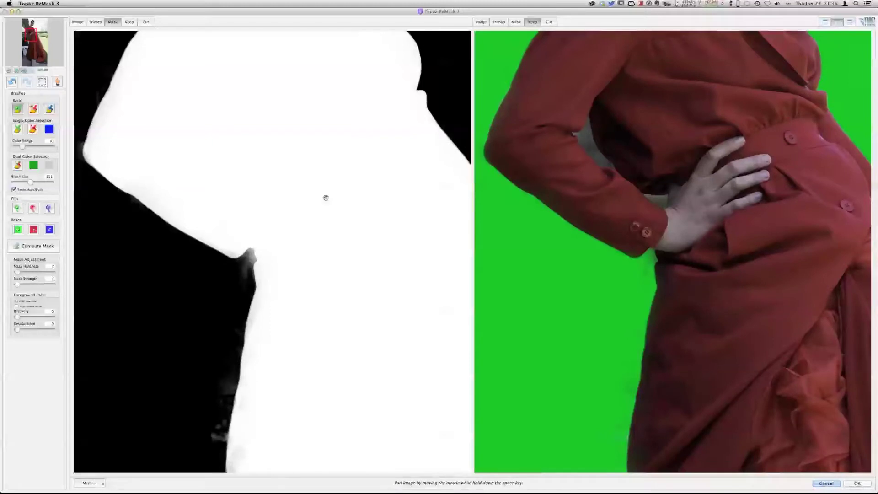
pyautogui.moveTo(326, 198); pyautogui.dragTo(346, 231)
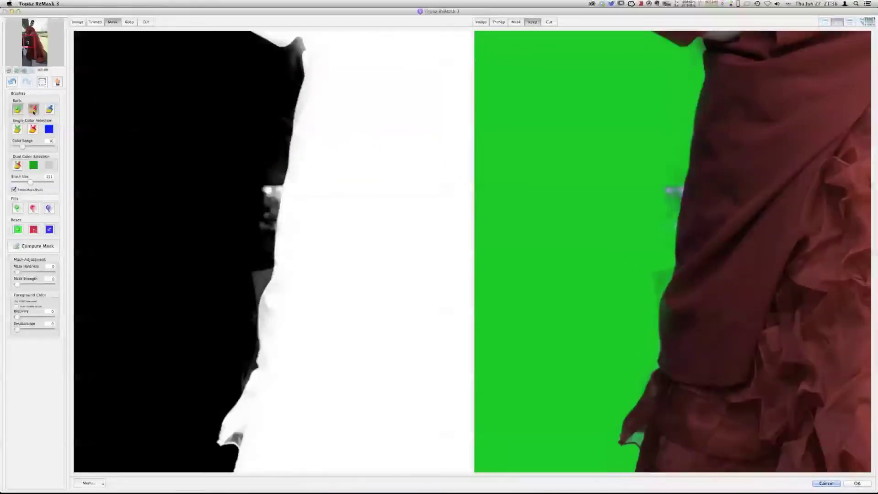
pyautogui.press('c')
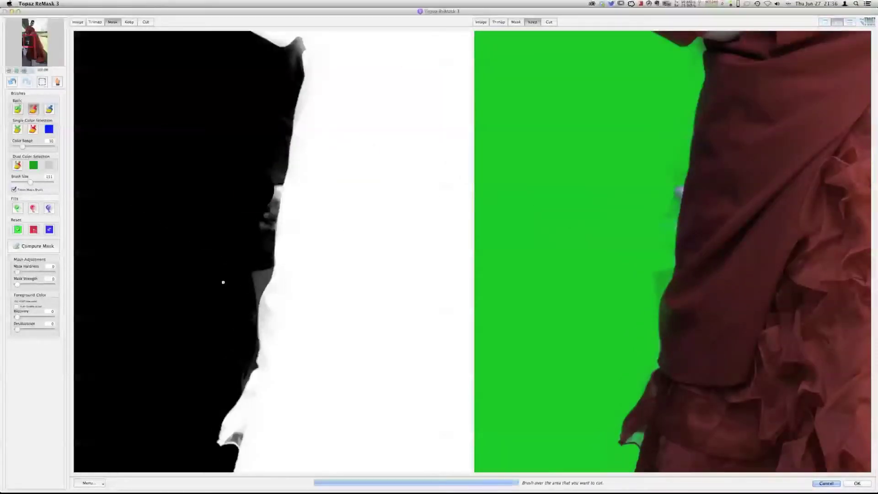
# Step: Reduce the brush size and brush over the model's face and neck as Keep
pyautogui.press('space')
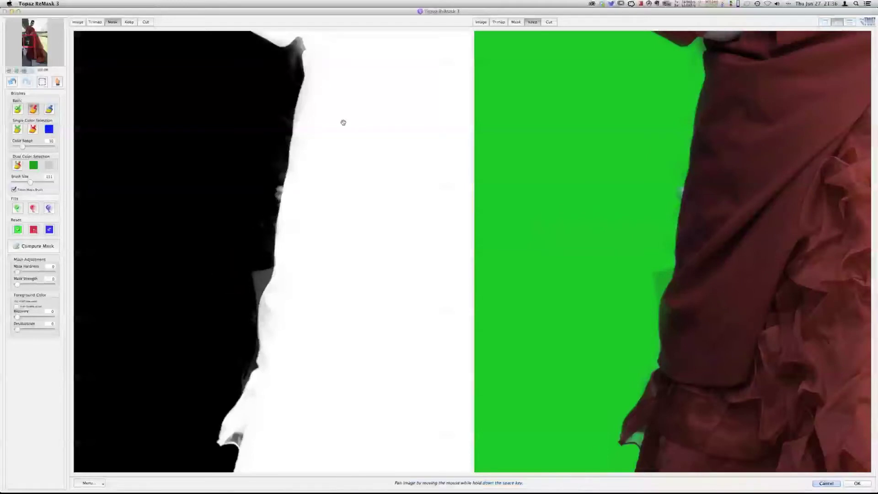
pyautogui.moveTo(343, 122)
pyautogui.mouseDown()
pyautogui.moveTo(335, 224)
pyautogui.moveTo(318, 199)
pyautogui.moveTo(298, 235)
pyautogui.mouseUp()
pyautogui.press('[')
pyautogui.press('[')
pyautogui.press('[')
pyautogui.press('[')
pyautogui.press('[')
pyautogui.moveTo(642, 135); pyautogui.dragTo(627, 172)
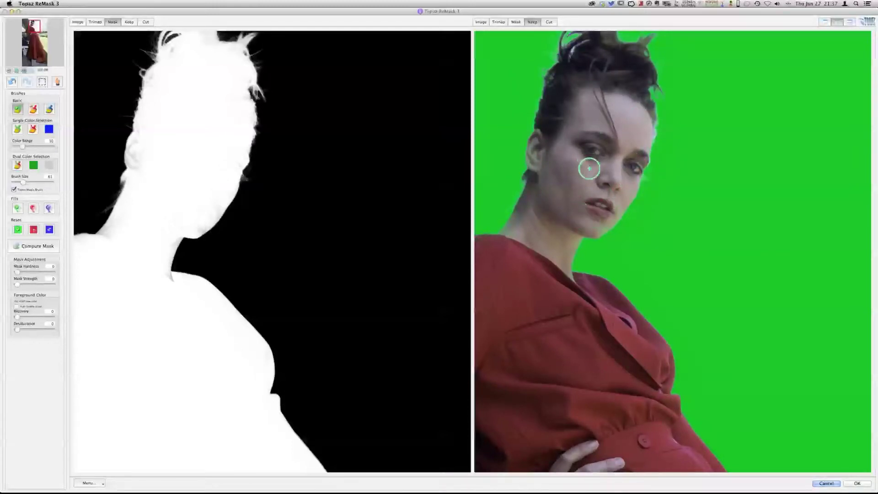
pyautogui.click(569, 233)
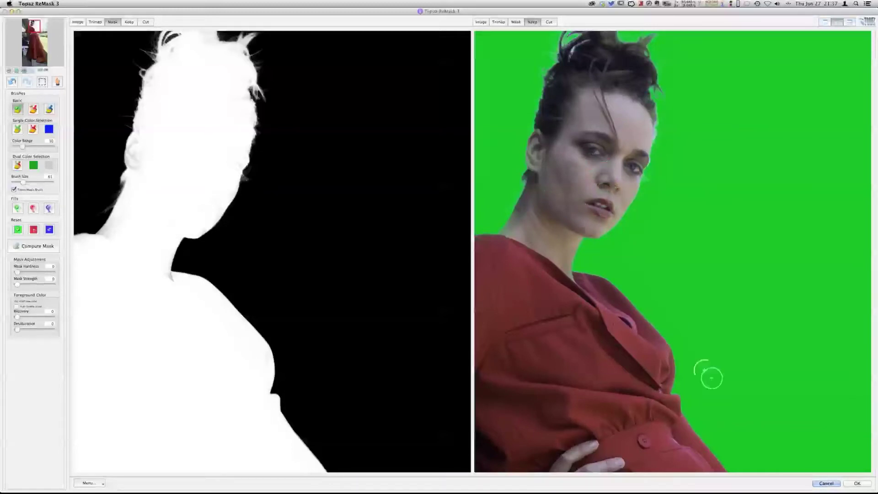
# Step: Cancel the ReMask filter and close the red-dress photo without saving
pyautogui.click(828, 483)
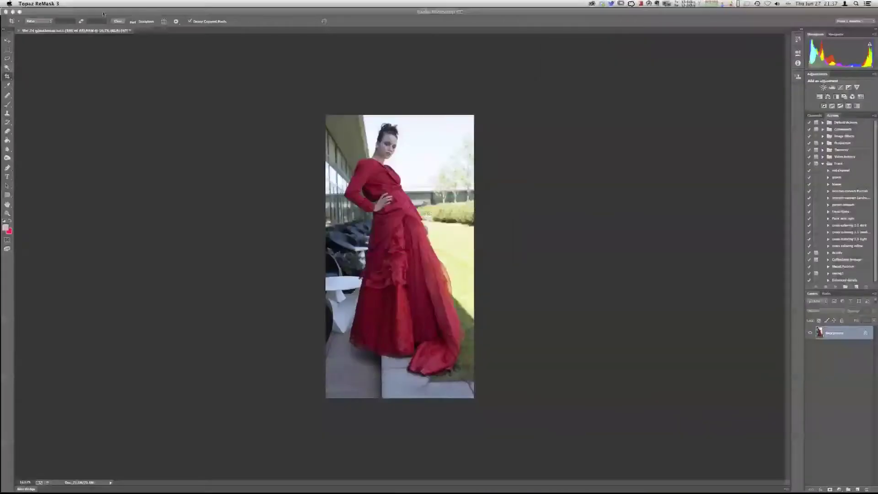
pyautogui.click(55, 4)
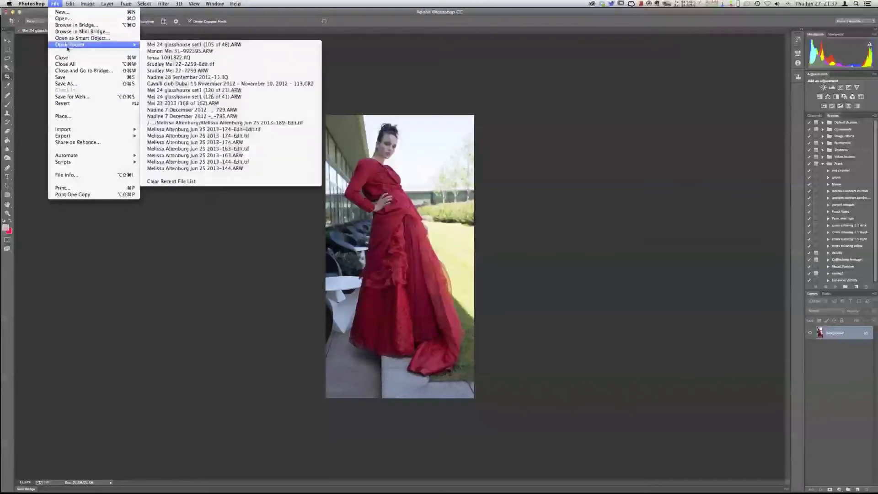
pyautogui.click(64, 58)
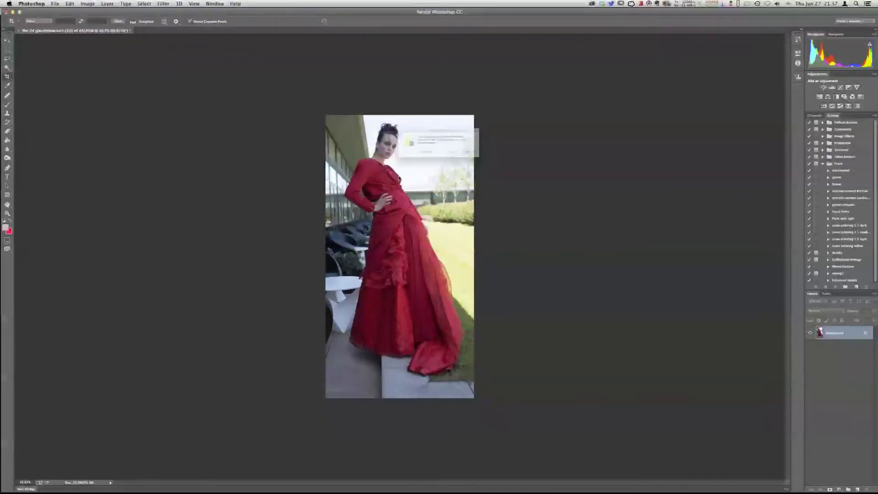
pyautogui.click(415, 162)
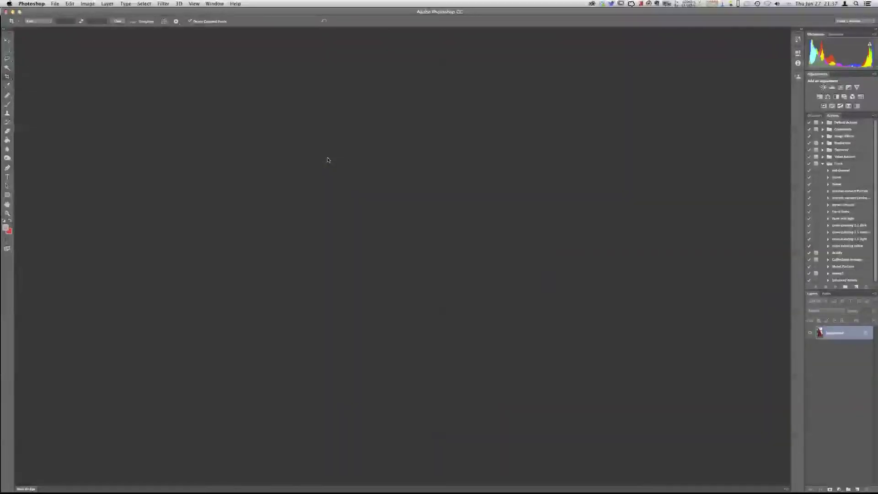
# Step: Switch to Lightroom and open the photo of the big-haired model between the metal containers for editing in Photoshop
pyautogui.press('super+Tab')
pyautogui.click(28, 467)
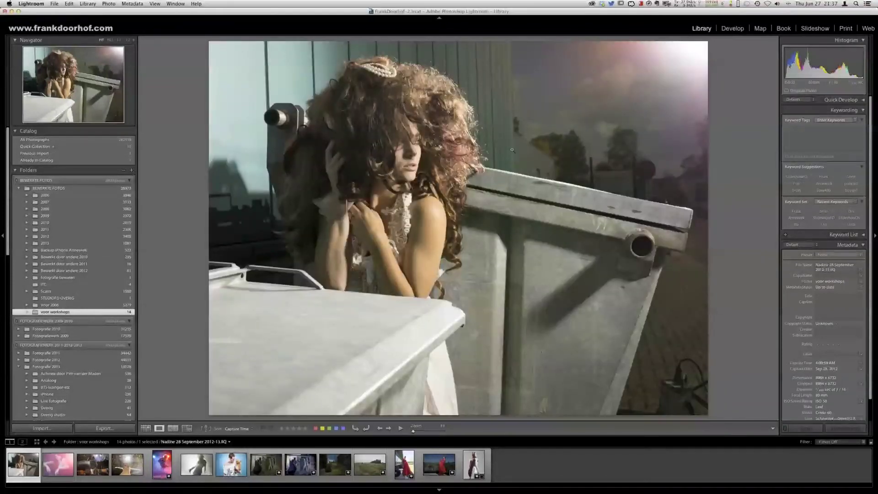
pyautogui.press('super+e')
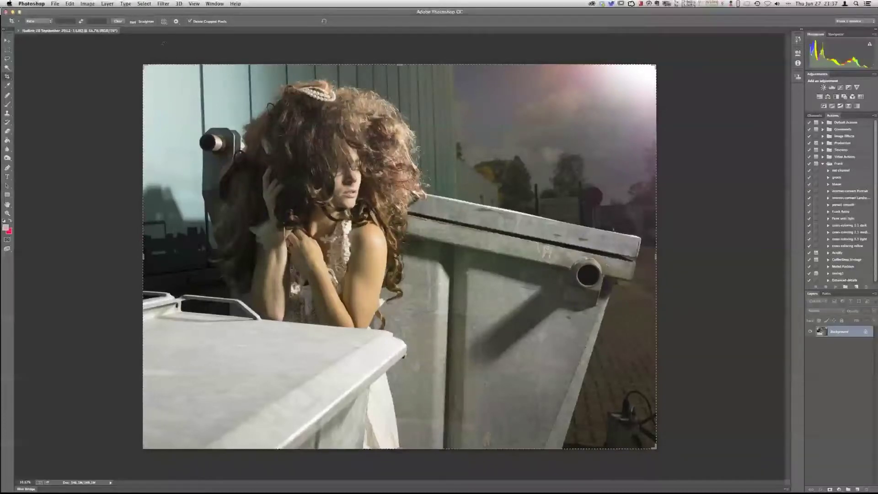
# Step: Open the photo in the Topaz Star Effects filter
pyautogui.click(164, 4)
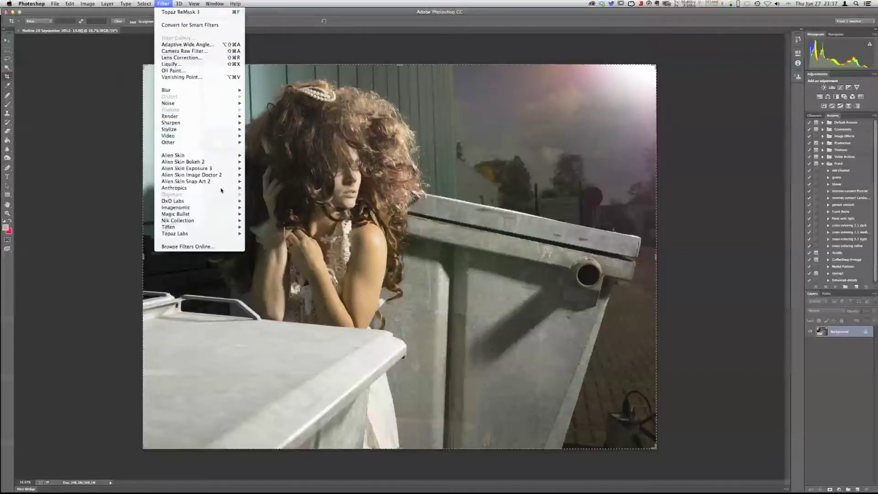
pyautogui.moveTo(215, 233)
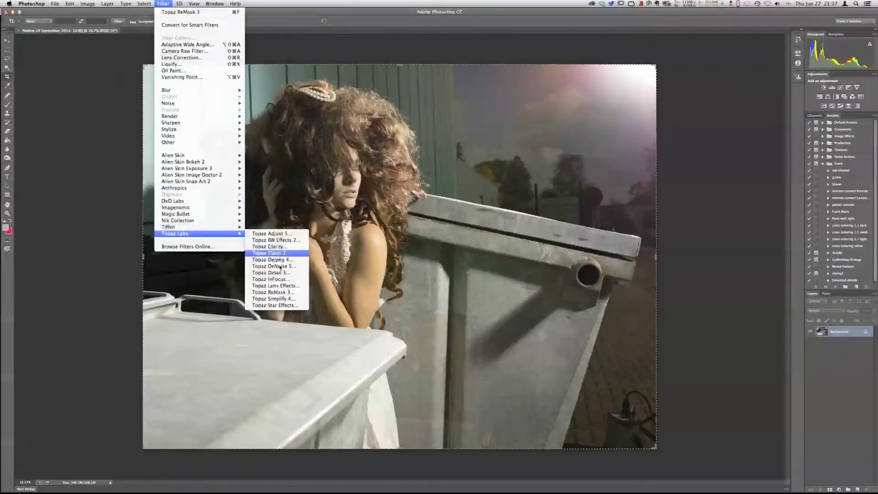
pyautogui.click(305, 304)
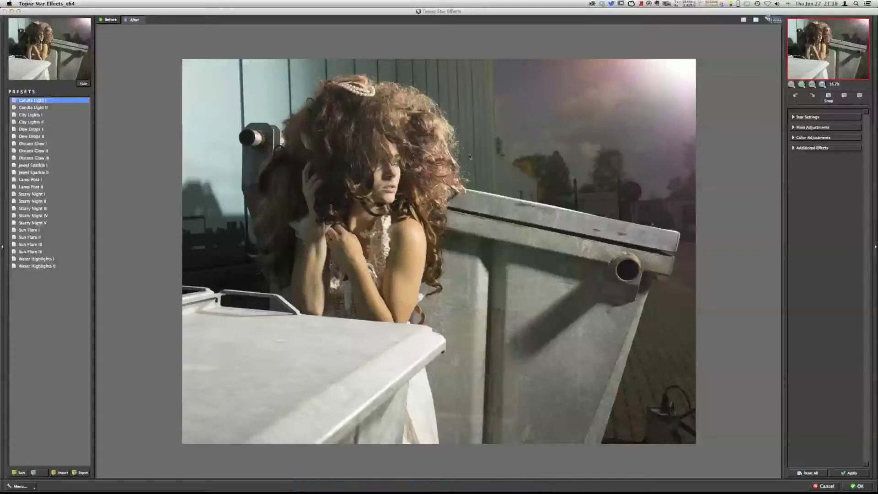
# Step: Apply the Jewel Sparkle I preset and lower its Luminance to 0.22
pyautogui.click(38, 165)
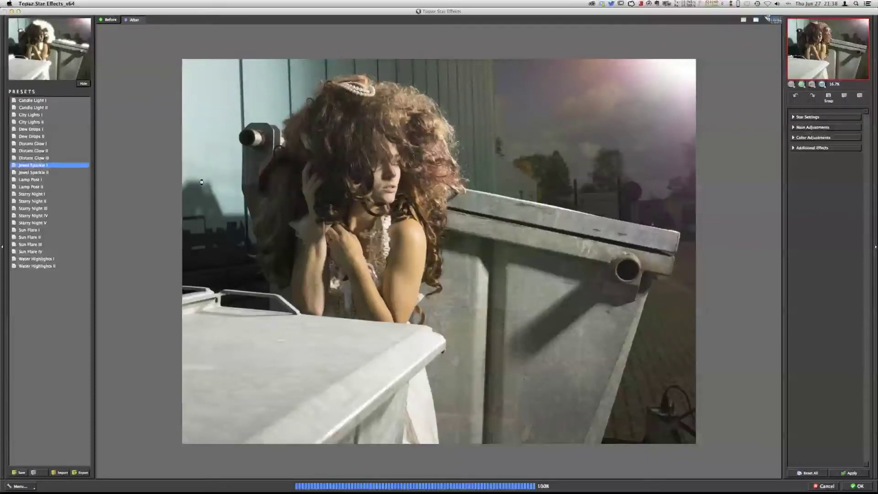
pyautogui.click(793, 118)
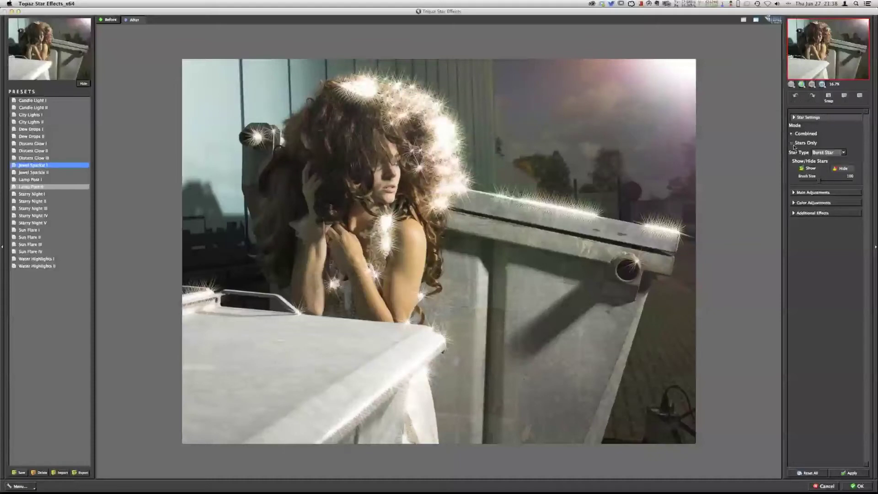
pyautogui.click(794, 193)
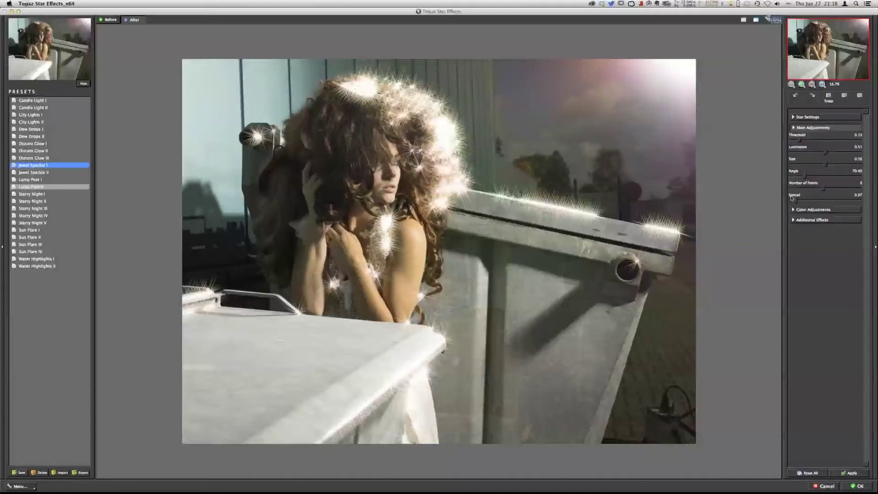
pyautogui.moveTo(826, 153); pyautogui.dragTo(806, 155)
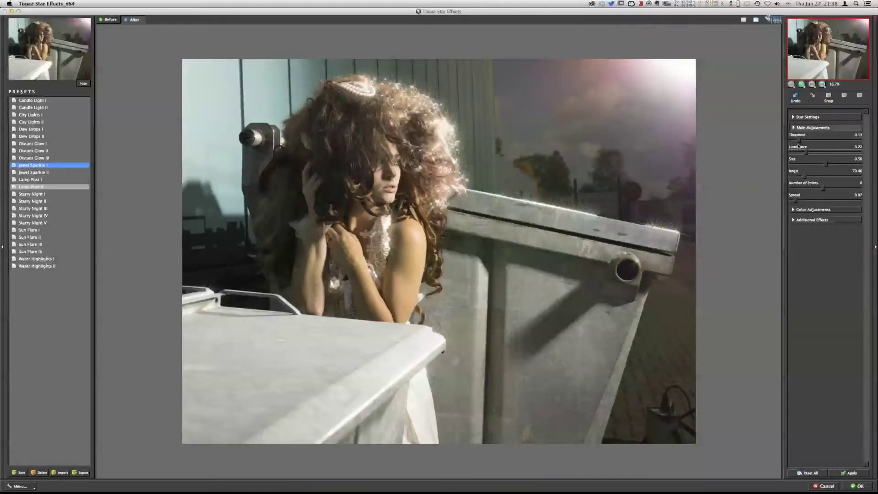
# Step: Brush away the stars on the large container behind the model with the Hide brush
pyautogui.click(794, 117)
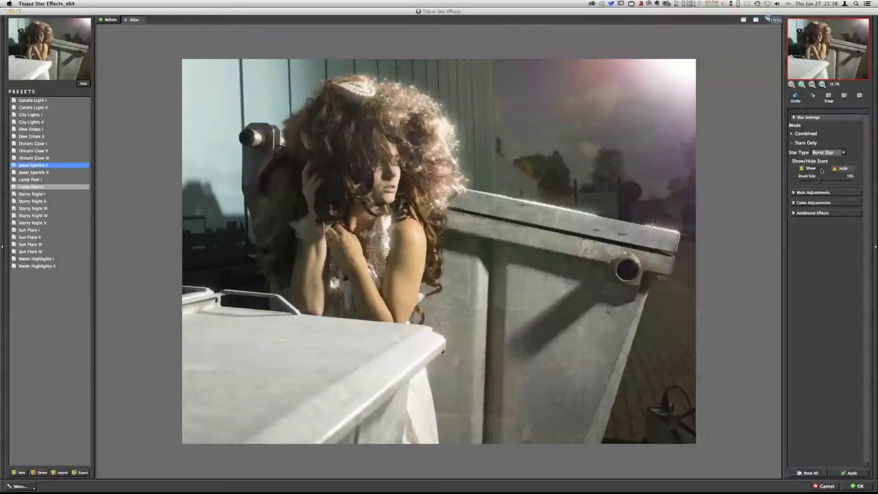
pyautogui.click(843, 167)
pyautogui.click(626, 356)
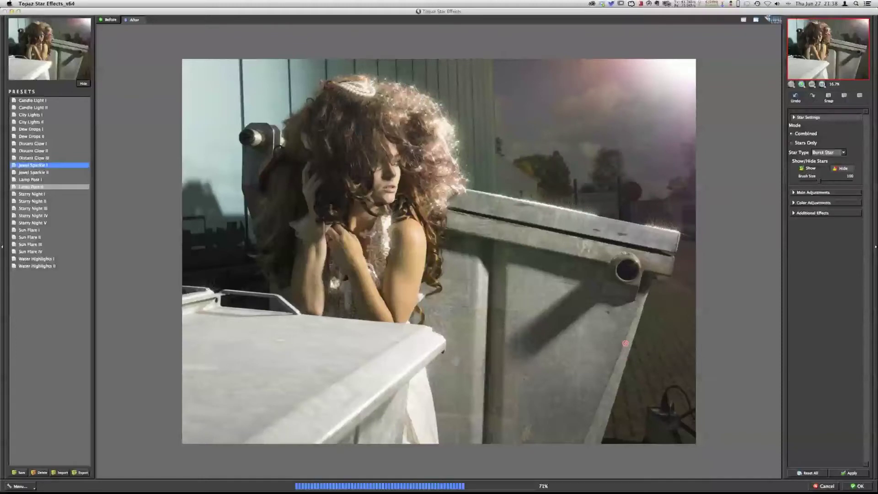
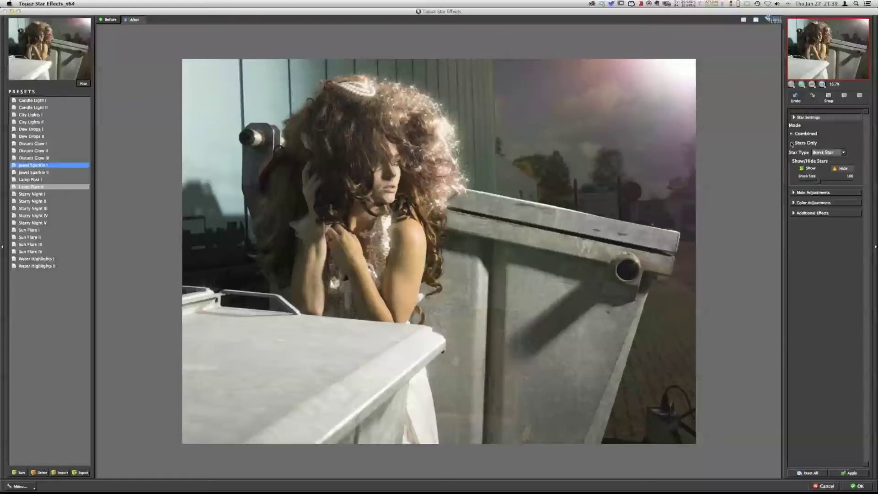
# Step: Hide the stars along the foreground container in Stars Only mode and apply the effect in Combined mode
pyautogui.click(791, 144)
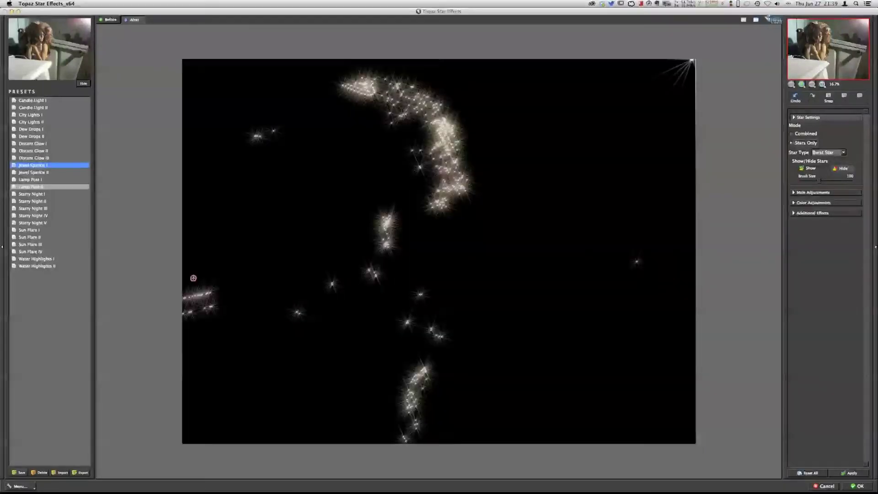
pyautogui.click(206, 293)
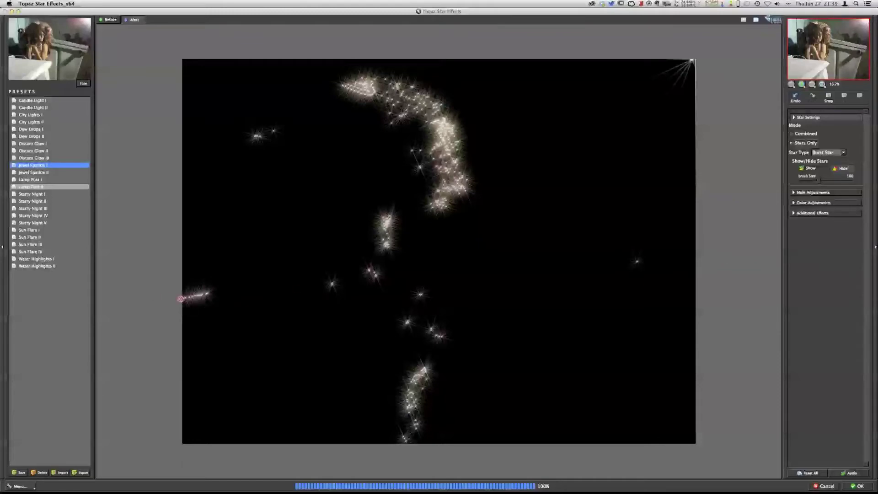
pyautogui.click(182, 298)
pyautogui.click(328, 375)
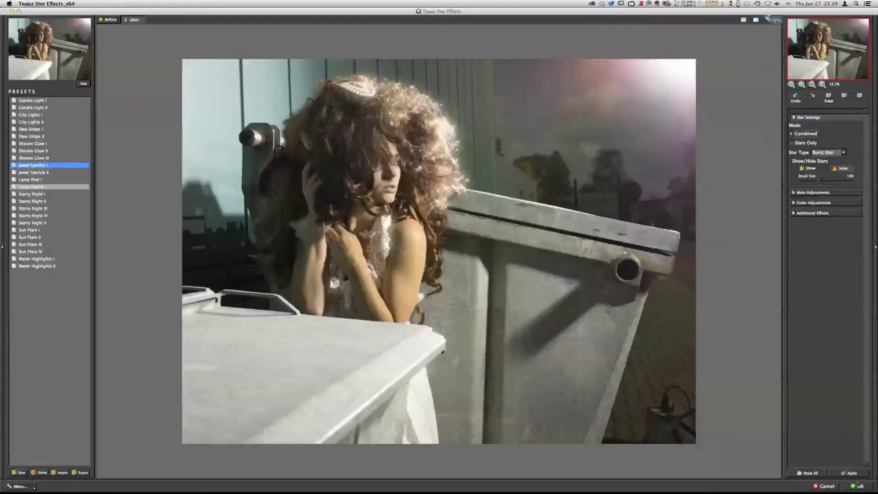
pyautogui.click(859, 486)
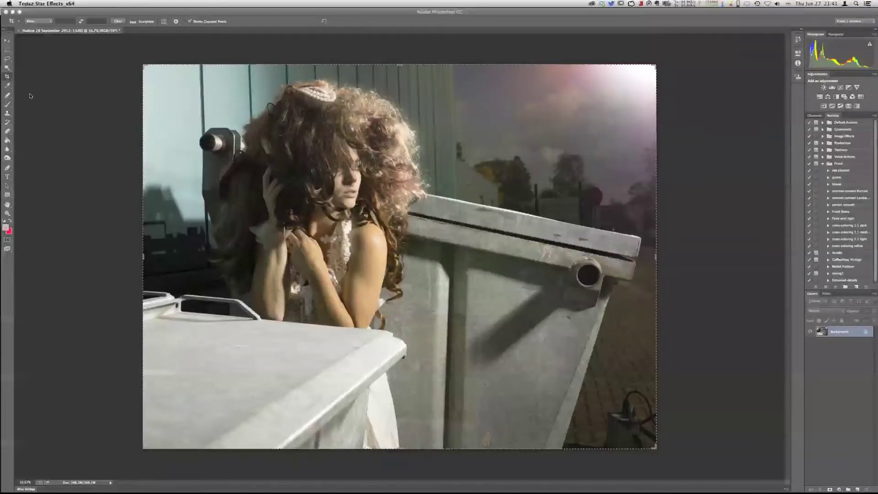
# Step: Lasso the dark object on the pavement beside the container, remove it with a Content-Aware fill at 100% opacity, and clear the selection
pyautogui.press('l')
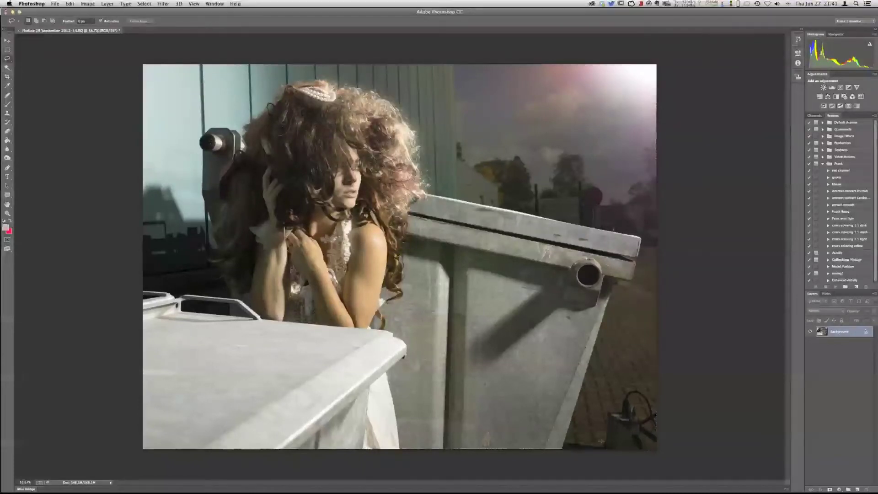
pyautogui.moveTo(613, 405)
pyautogui.mouseDown()
pyautogui.moveTo(623, 392)
pyautogui.moveTo(653, 391)
pyautogui.mouseUp()
pyautogui.moveTo(657, 440)
pyautogui.mouseDown()
pyautogui.moveTo(642, 454)
pyautogui.moveTo(566, 450)
pyautogui.moveTo(601, 439)
pyautogui.mouseUp()
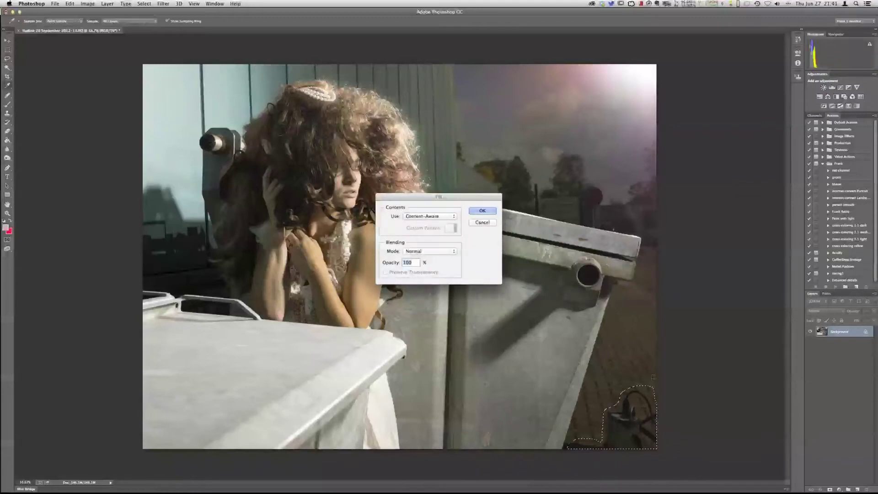
pyautogui.click(483, 211)
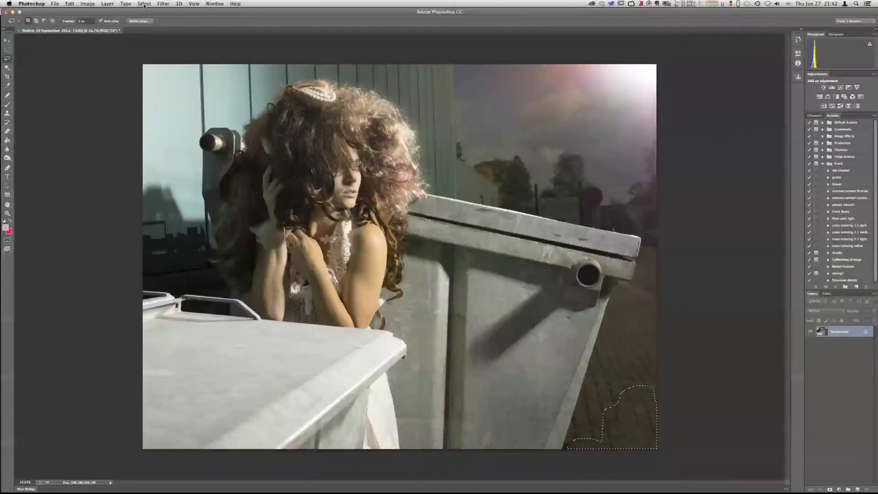
pyautogui.click(145, 4)
pyautogui.click(150, 31)
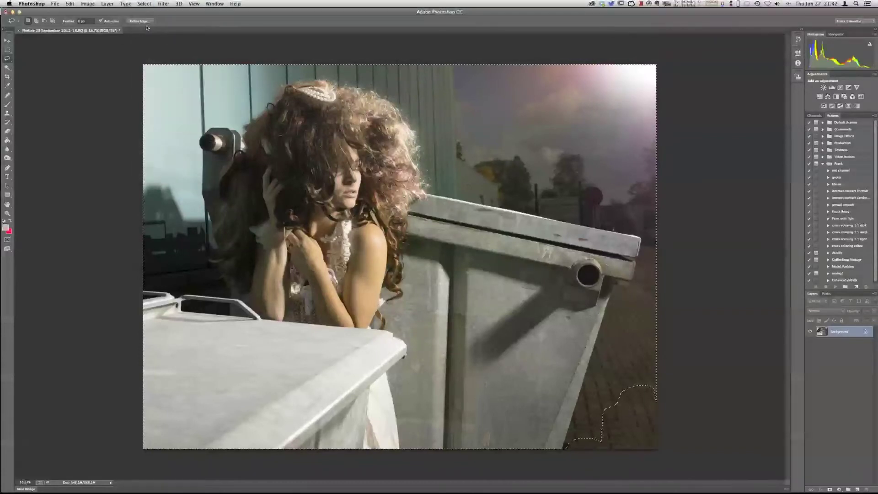
pyautogui.click(144, 4)
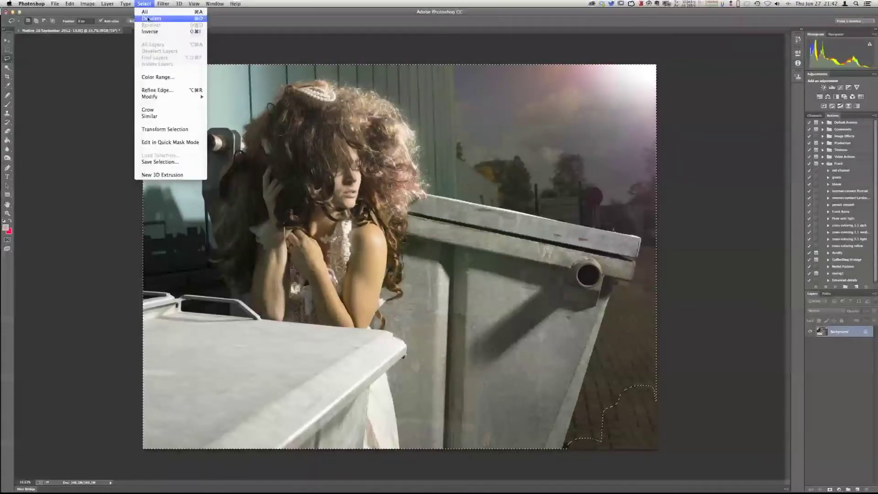
pyautogui.click(145, 18)
# Step: Resize the image to 50 percent of its width and height
pyautogui.click(87, 3)
pyautogui.click(247, 112)
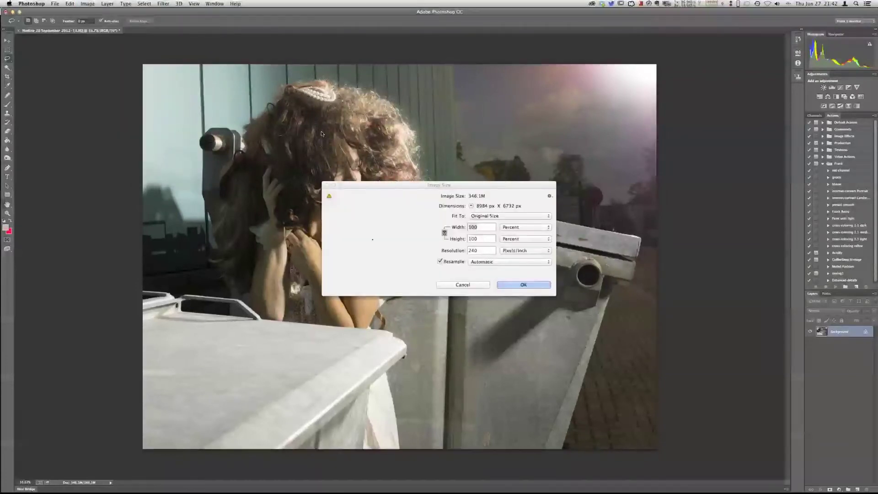
pyautogui.write('50')
pyautogui.click(521, 285)
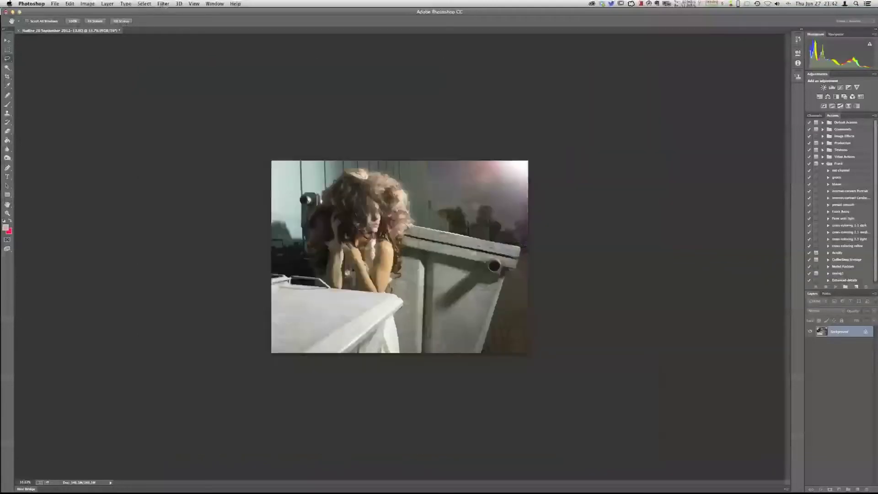
# Step: Convert the photo to black and white in Topaz BW Effects 2 with the Low Contrast I Vignette preset
pyautogui.click(163, 4)
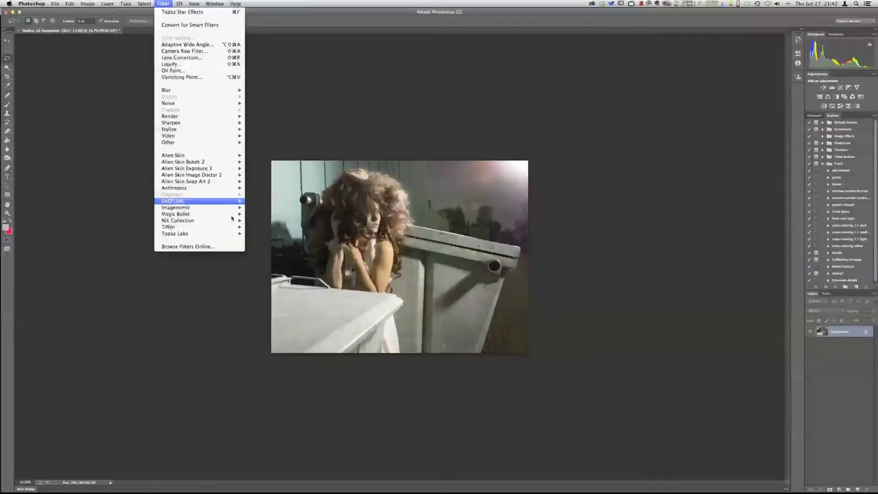
pyautogui.moveTo(229, 234)
pyautogui.click(292, 246)
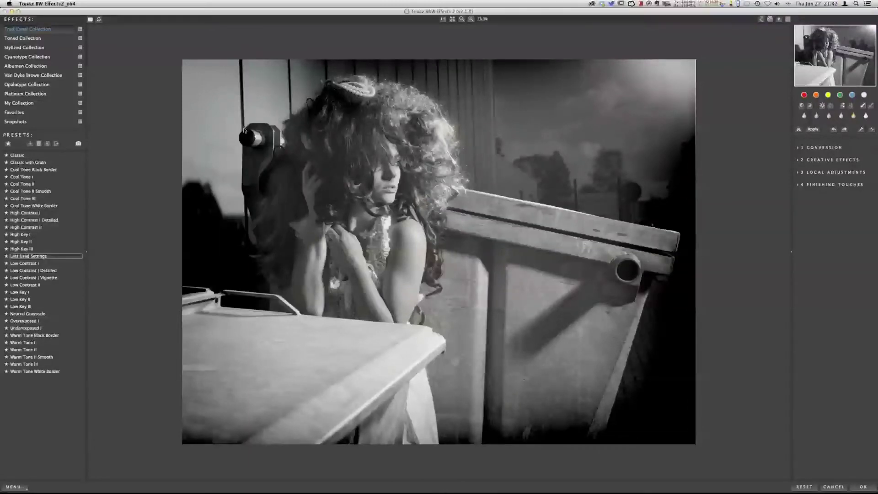
pyautogui.moveTo(41, 184)
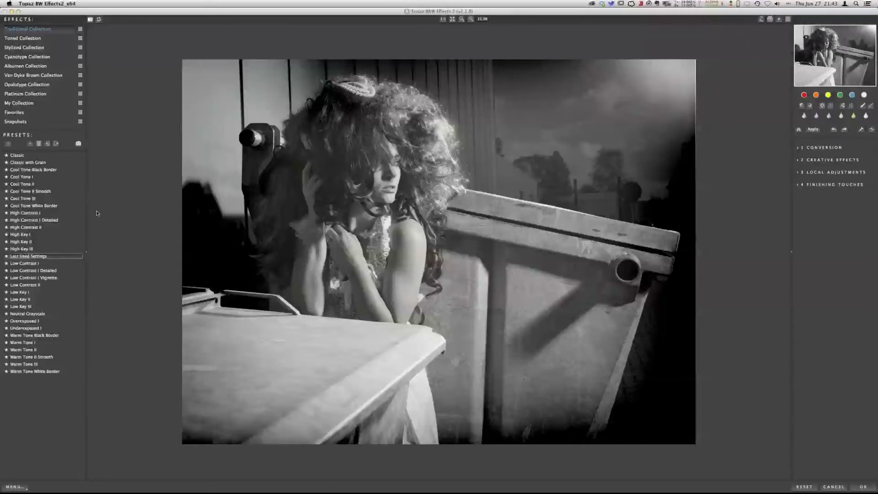
pyautogui.moveTo(54, 203)
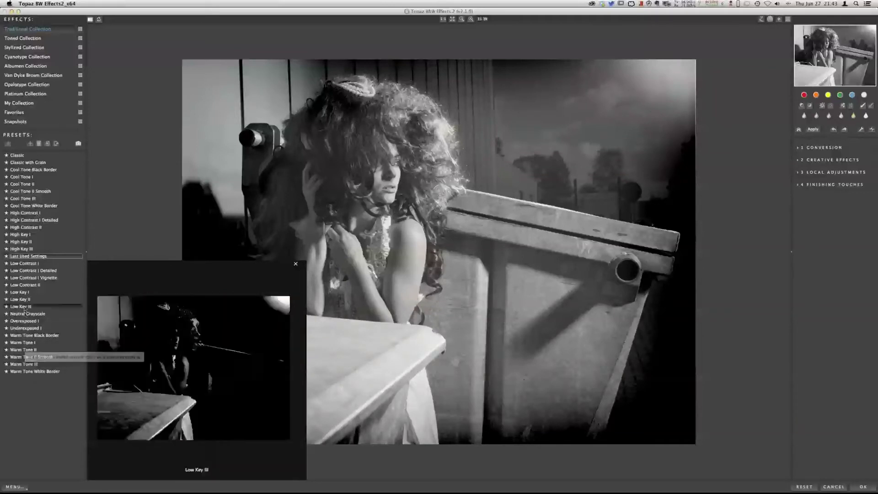
pyautogui.click(29, 278)
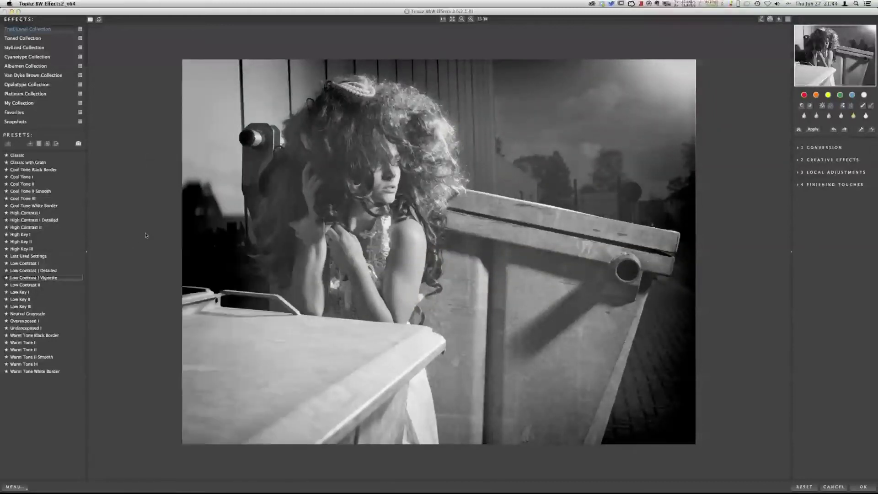
pyautogui.click(863, 486)
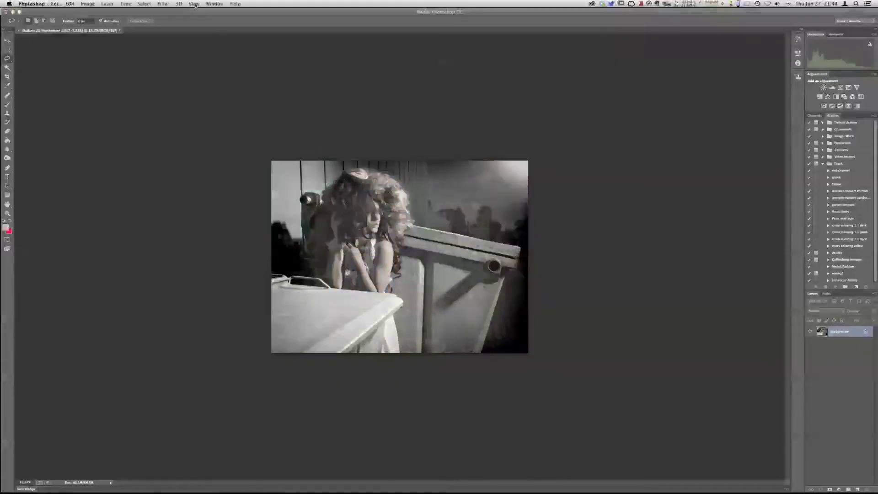
pyautogui.click(195, 4)
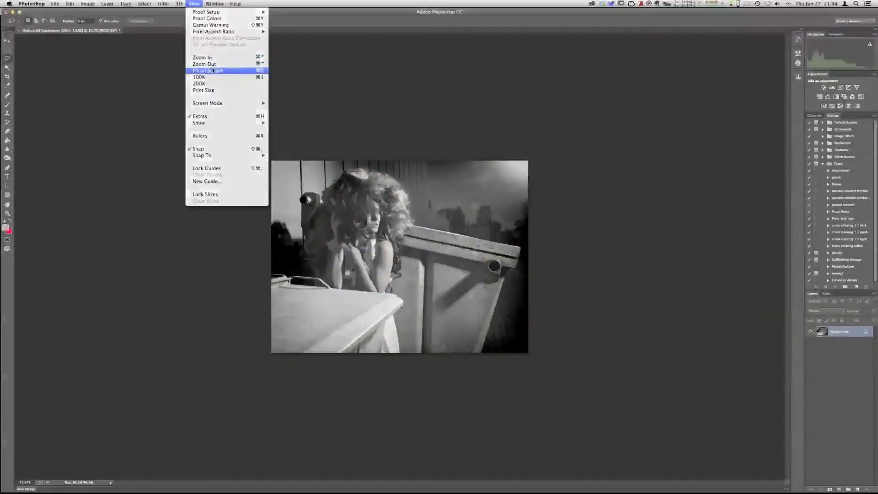
pyautogui.click(212, 69)
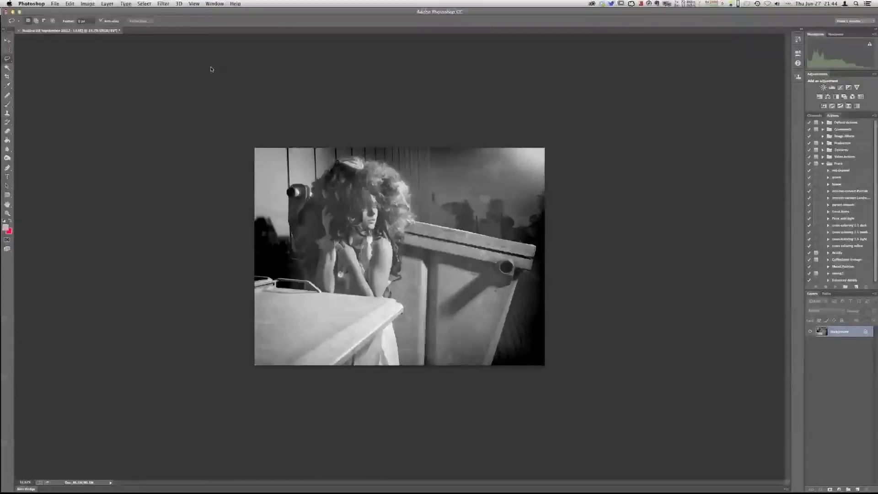
pyautogui.press('super+0')
pyautogui.click(164, 3)
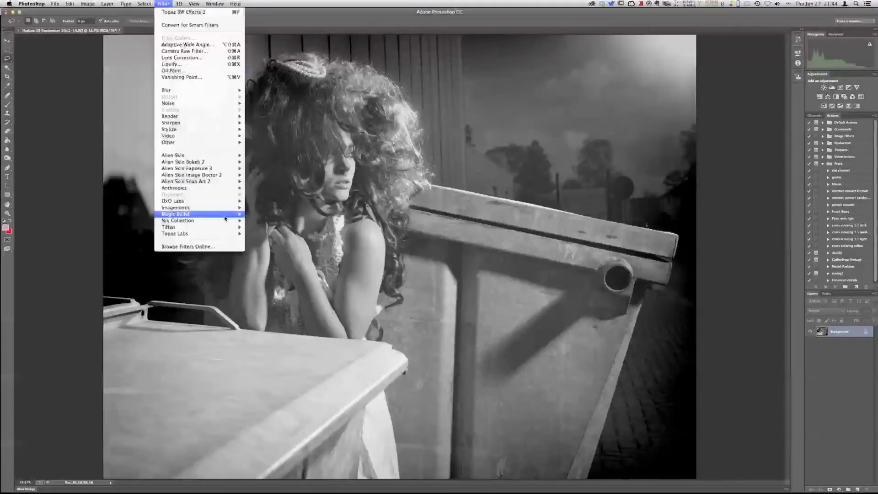
pyautogui.moveTo(228, 233)
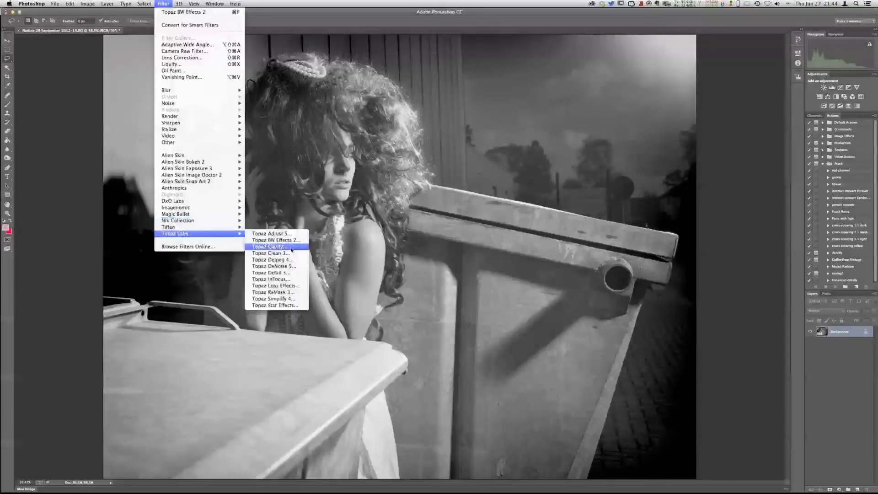
pyautogui.click(294, 270)
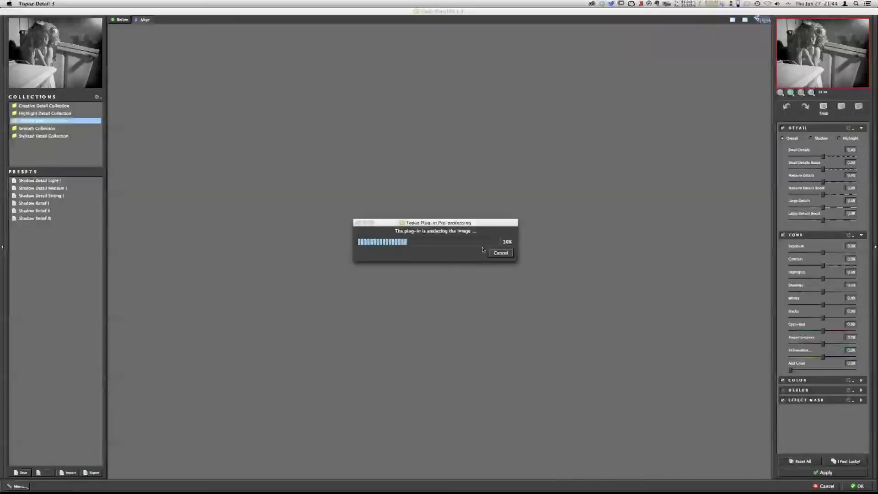
pyautogui.click(501, 255)
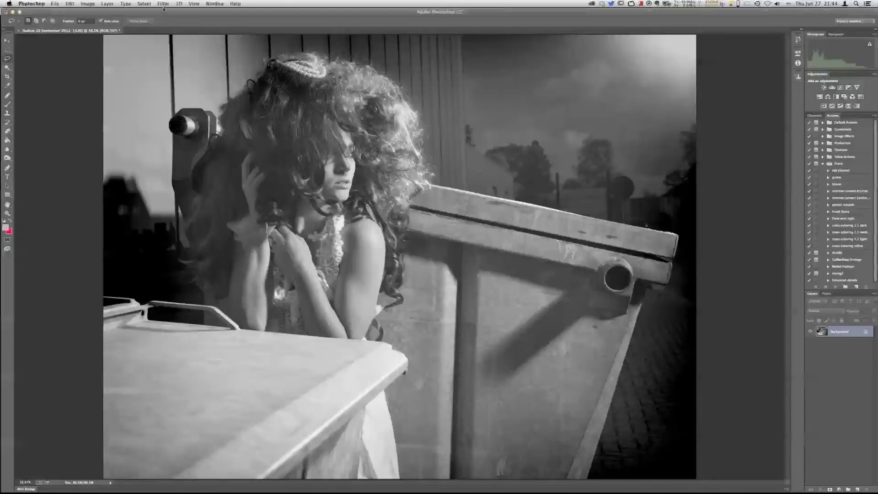
# Step: Try the Painting II, Dynamic Boost and Painting Colorful III presets on the photo in Topaz Simplify 4, then cancel the filter
pyautogui.click(164, 5)
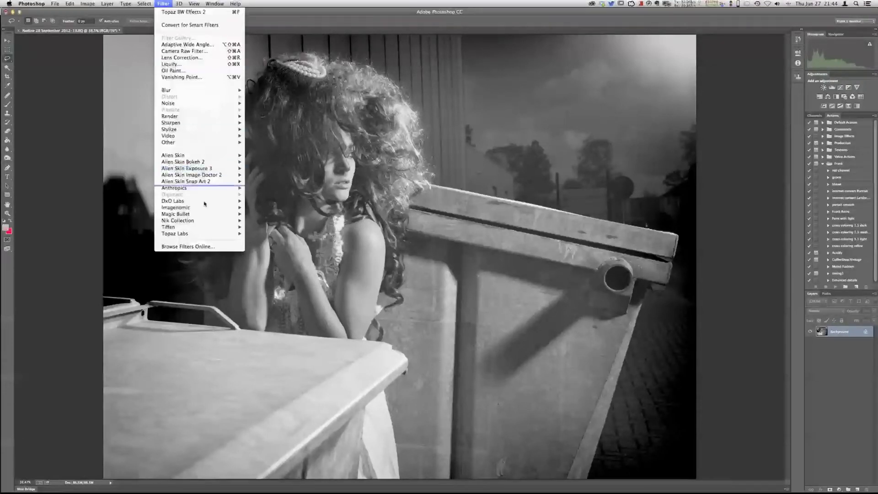
pyautogui.moveTo(219, 234)
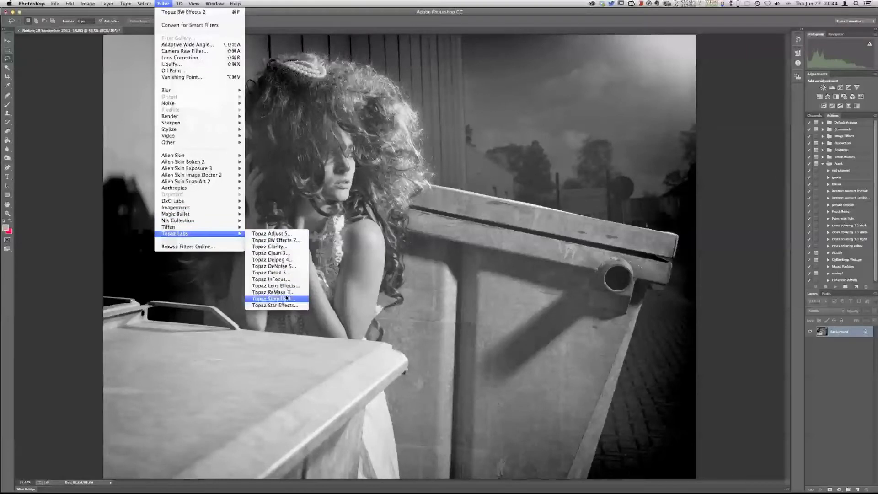
pyautogui.click(288, 298)
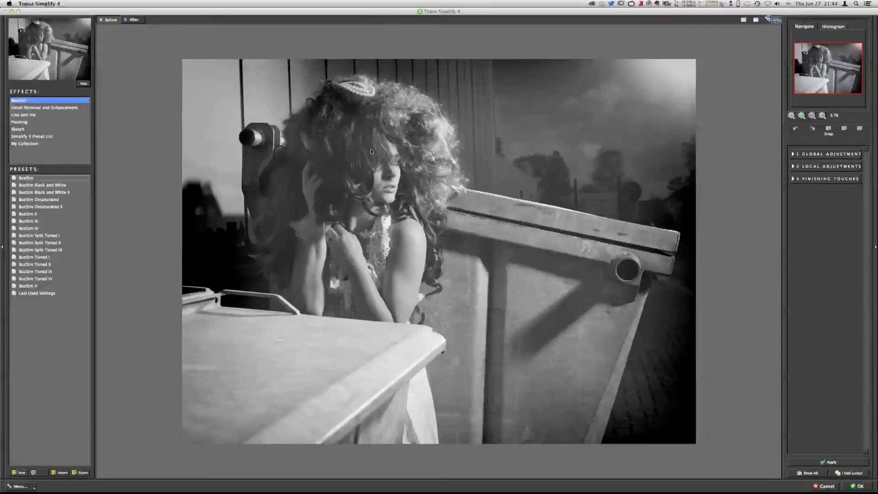
pyautogui.click(23, 122)
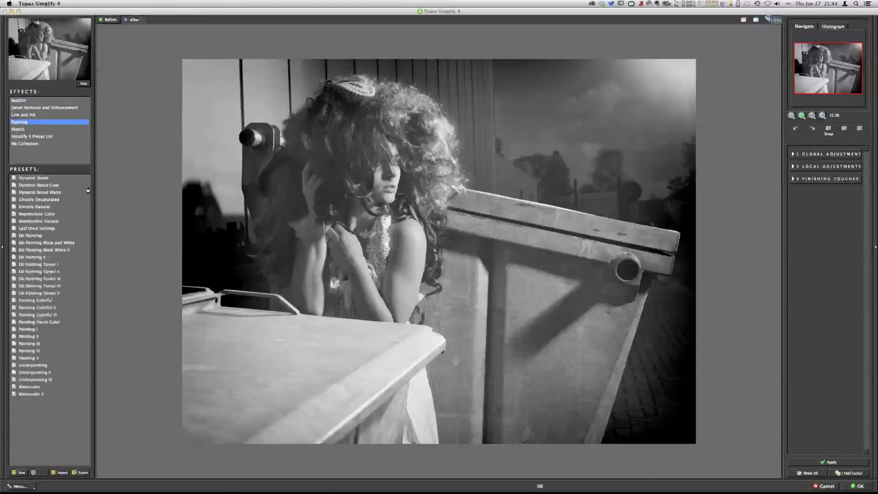
pyautogui.click(31, 329)
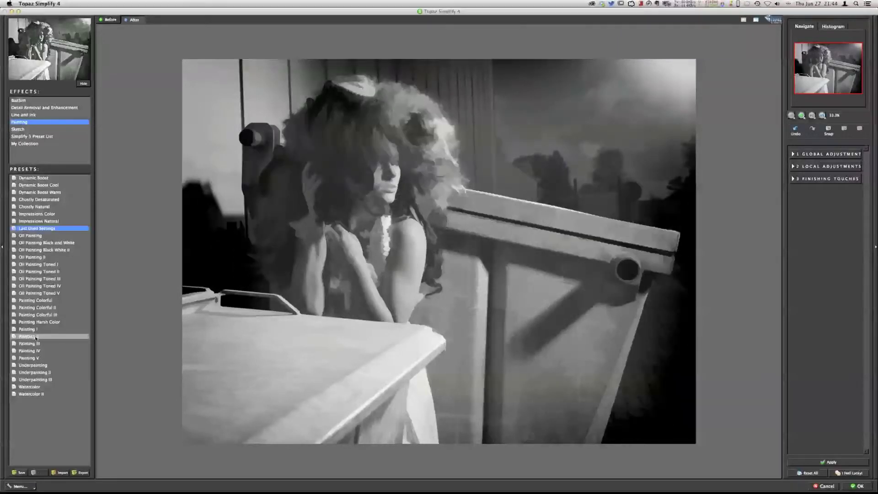
pyautogui.click(37, 337)
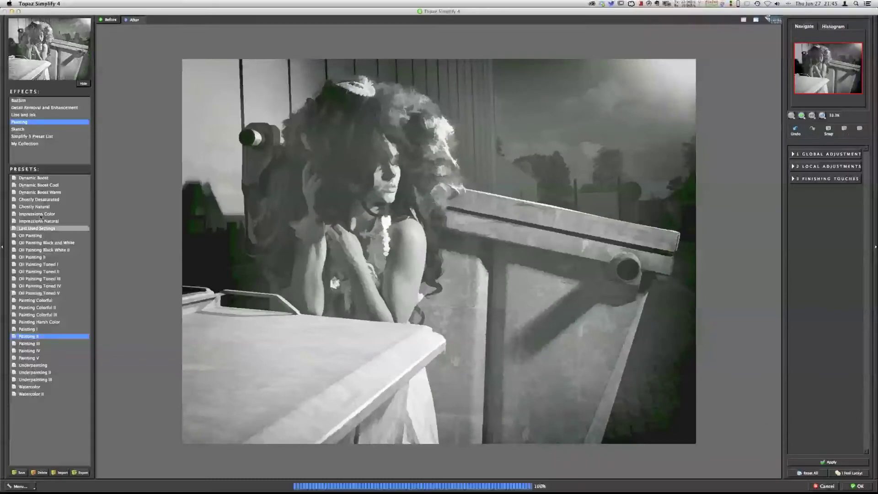
pyautogui.click(39, 178)
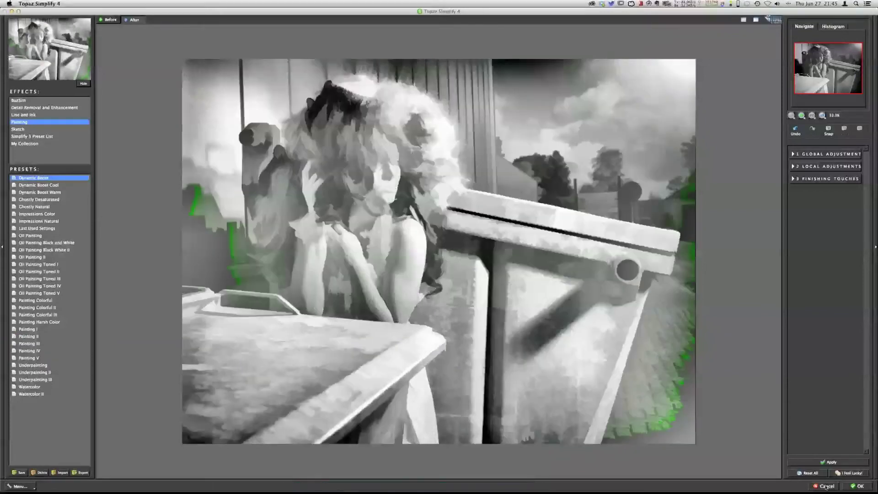
pyautogui.click(38, 314)
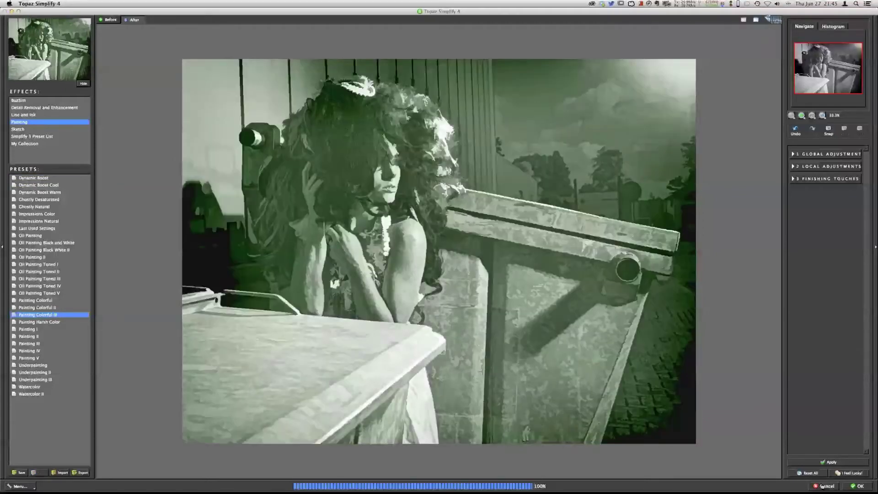
pyautogui.click(822, 486)
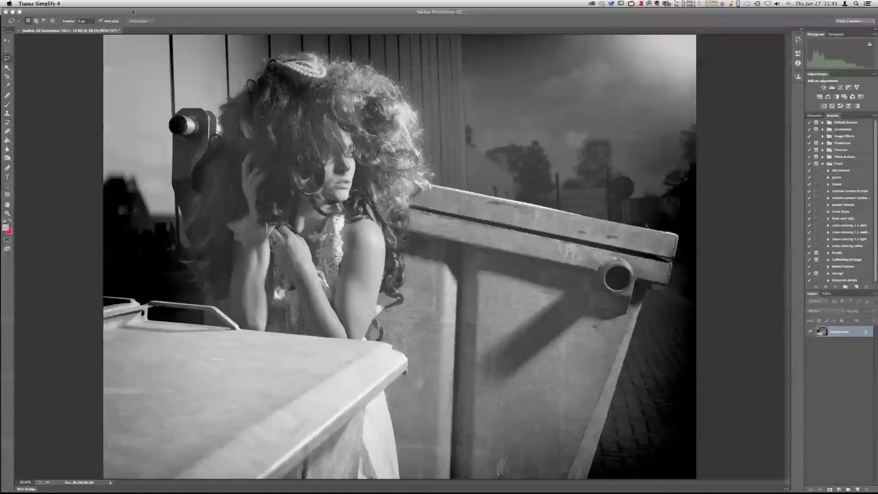
# Step: Open the black-and-white photo in the Topaz Lens Effects filter
pyautogui.click(163, 3)
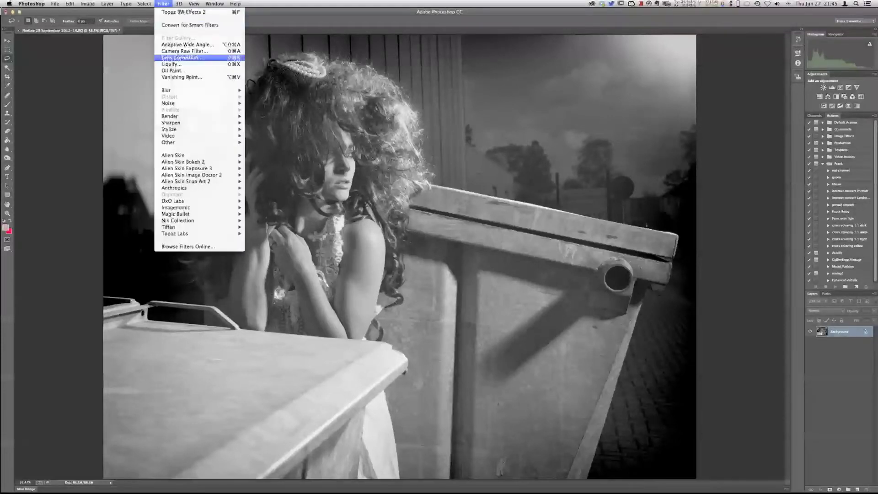
pyautogui.moveTo(211, 234)
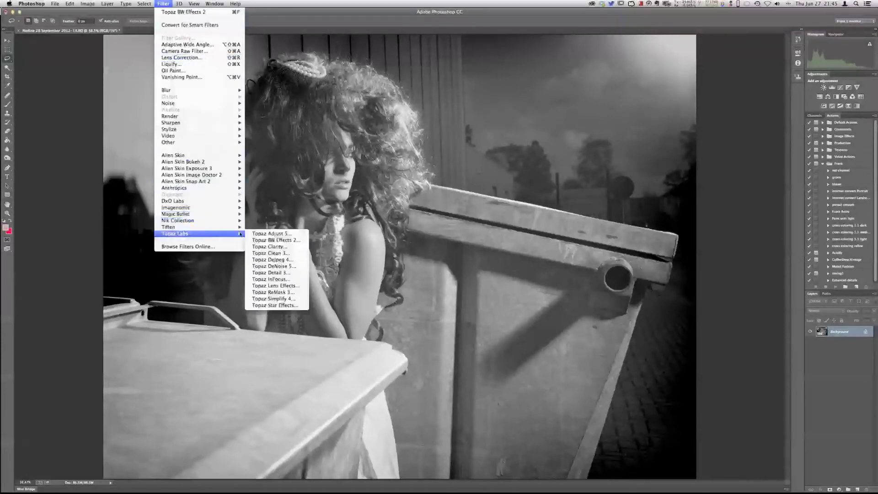
pyautogui.click(296, 286)
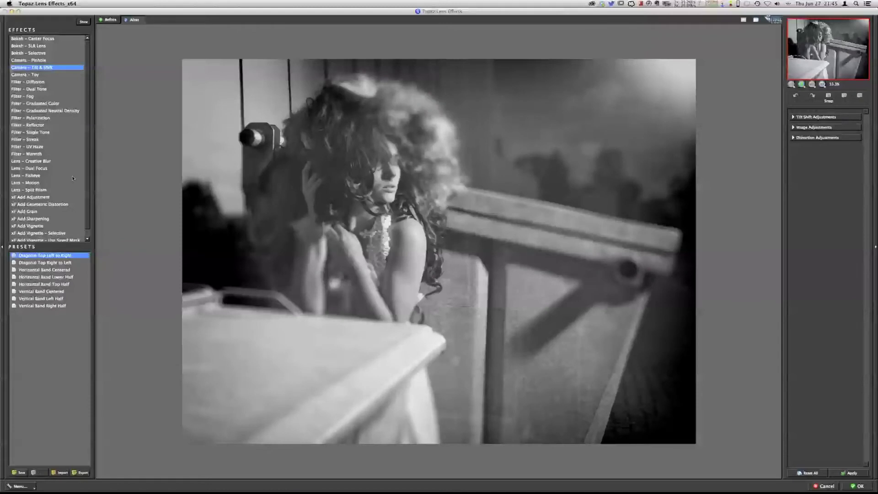
# Step: Centre the Tilt & Shift focus area on the model's face and increase the angle of the focus band
pyautogui.click(798, 117)
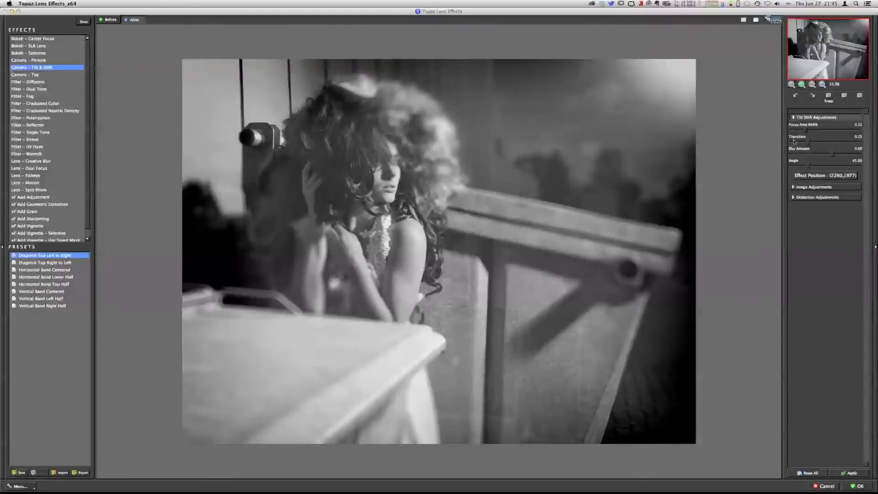
pyautogui.click(837, 177)
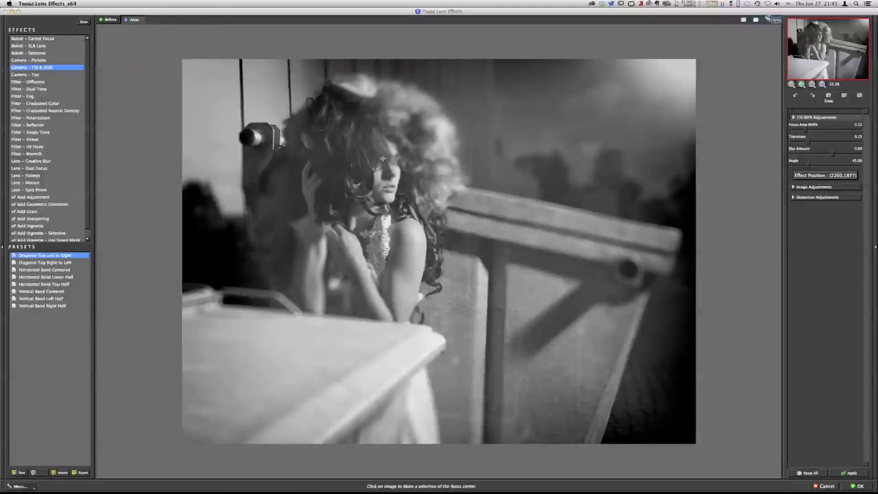
pyautogui.click(398, 256)
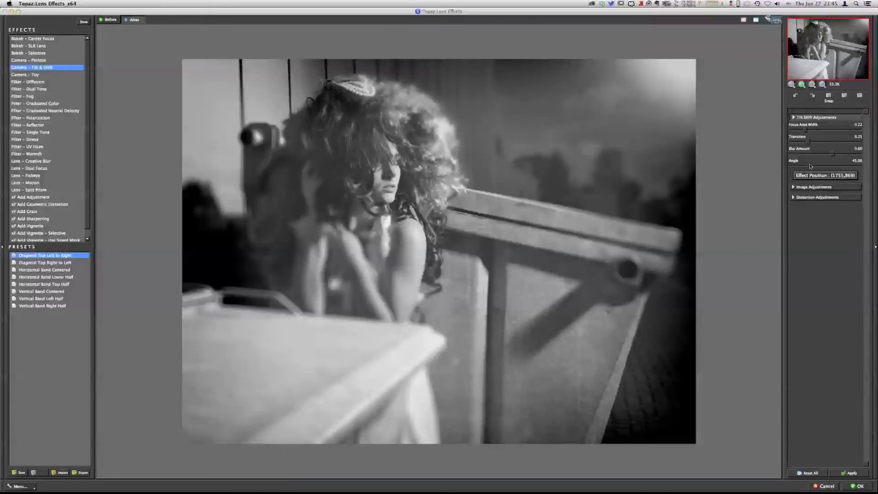
pyautogui.moveTo(810, 166); pyautogui.dragTo(817, 170)
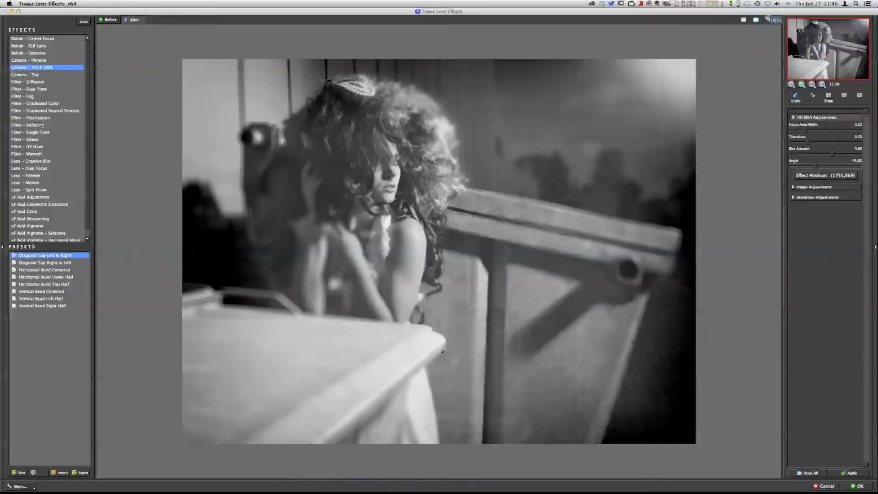
# Step: Try the Dual Focus lens effect with focus points on the model's face and lower skirt and Blur Amount 0.47, then cancel the filter
pyautogui.click(39, 168)
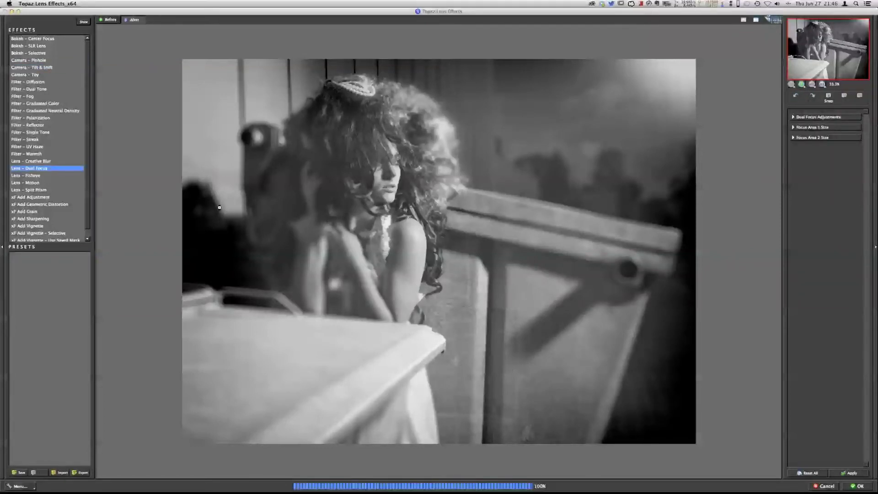
pyautogui.click(818, 117)
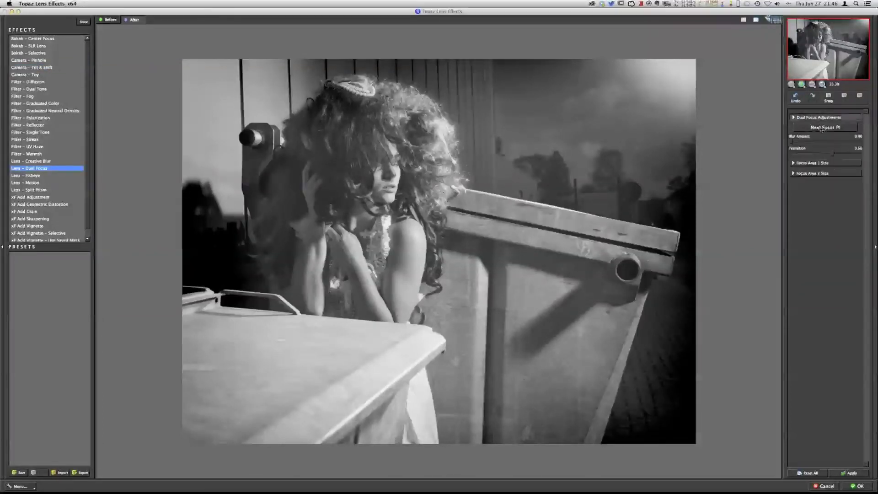
pyautogui.click(824, 128)
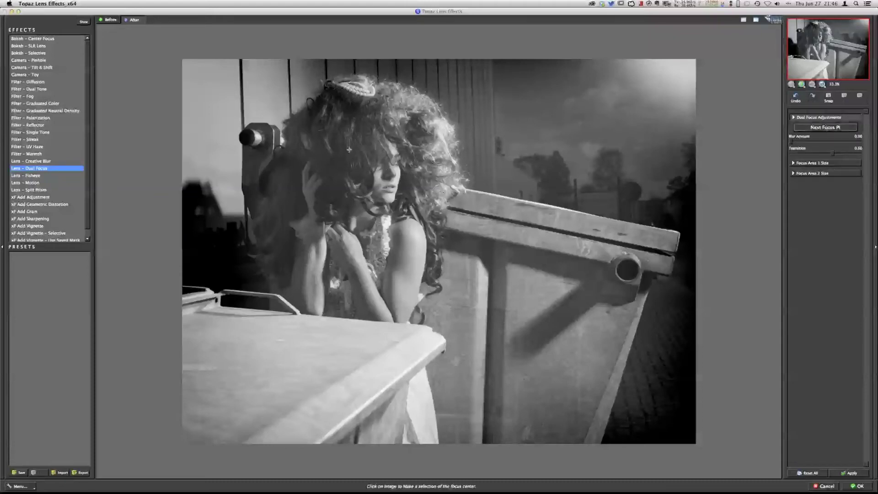
pyautogui.click(389, 162)
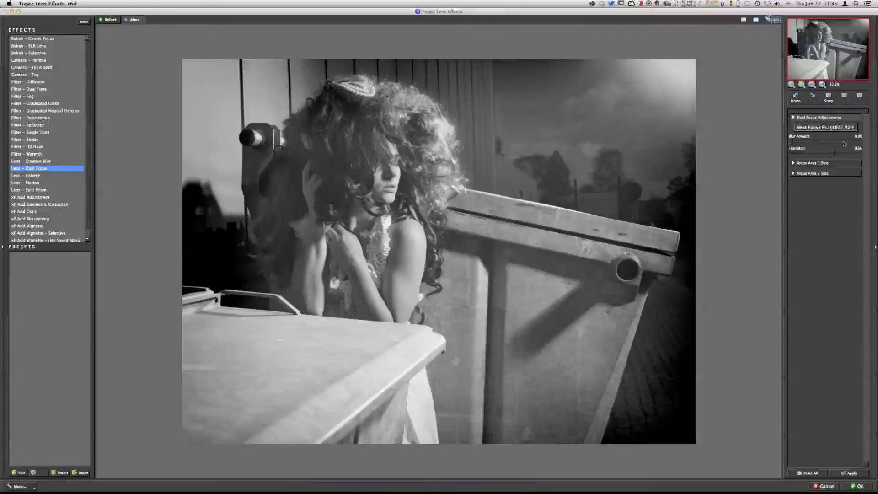
pyautogui.click(813, 128)
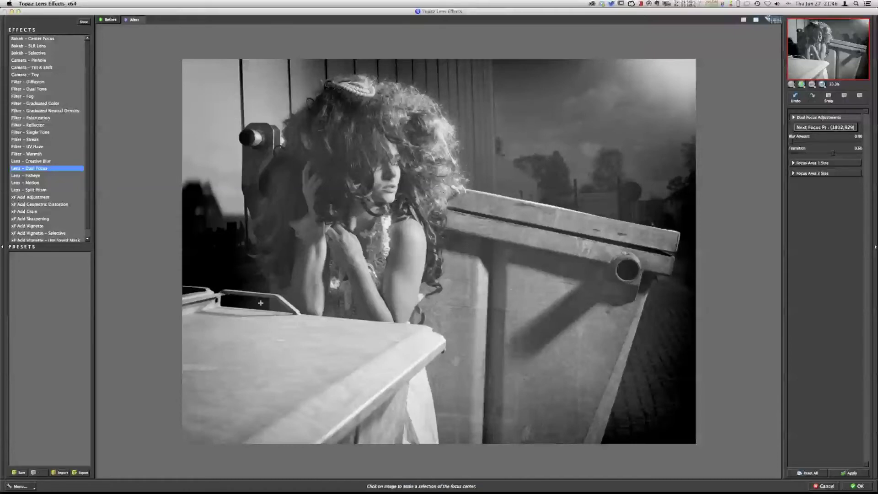
pyautogui.click(417, 416)
pyautogui.moveTo(796, 143); pyautogui.dragTo(823, 143)
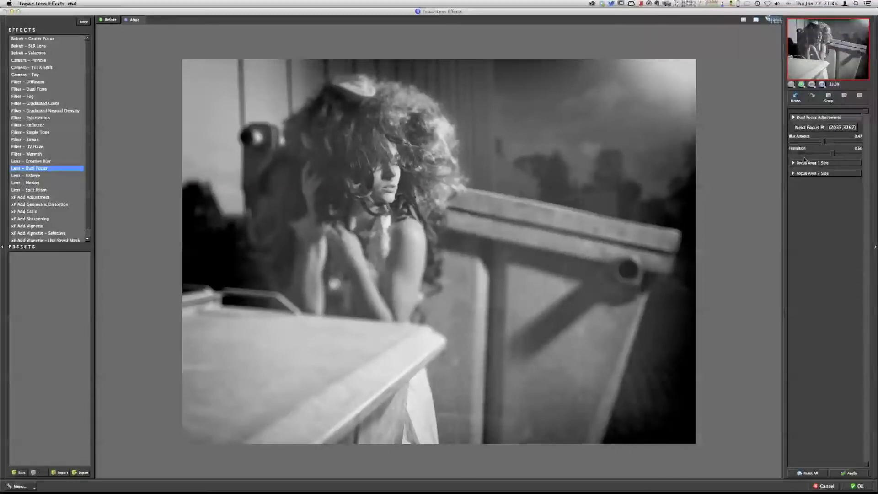
pyautogui.click(827, 486)
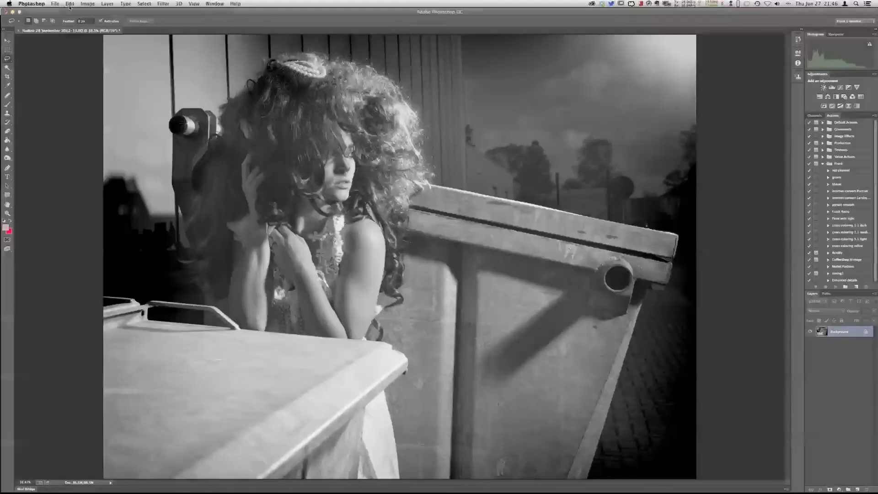
# Step: Close the black-and-white photo without saving its changes
pyautogui.click(55, 4)
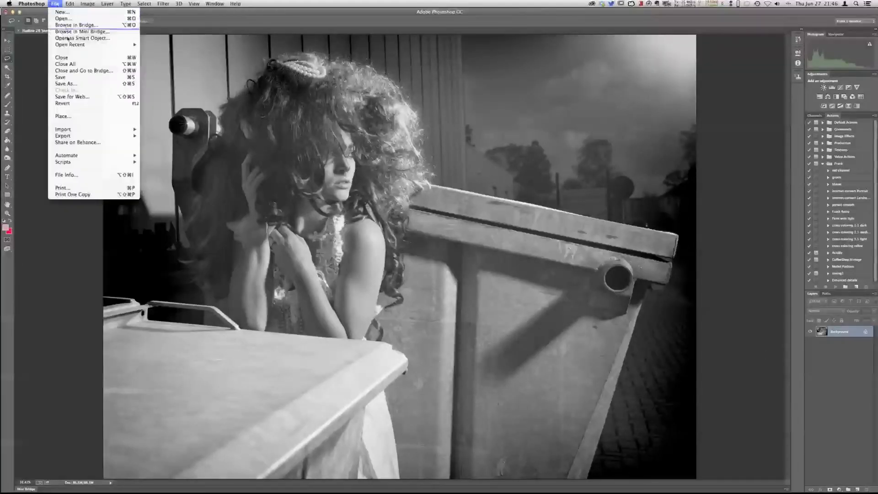
pyautogui.click(68, 58)
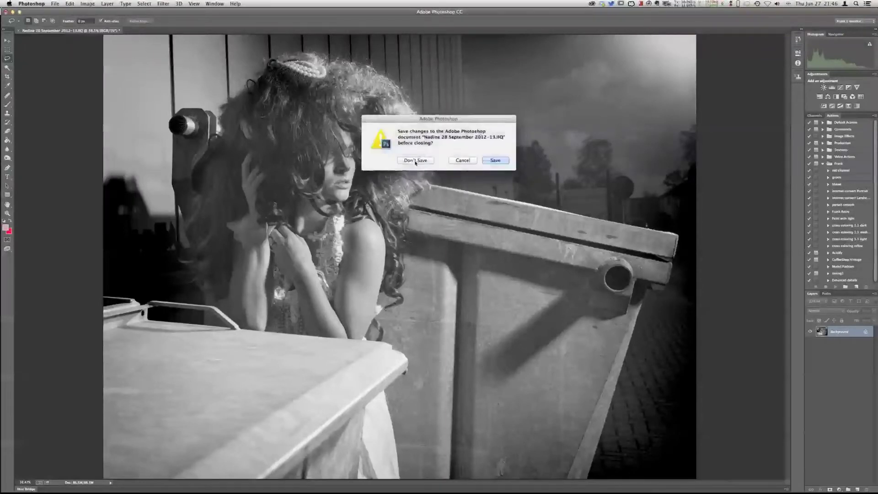
pyautogui.click(415, 161)
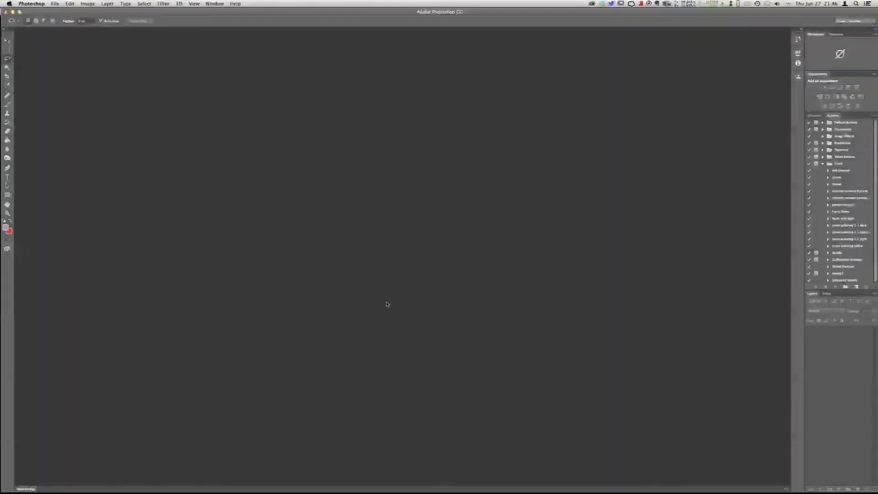
# Step: Switch to Lightroom and send the landscape-format photo of the model in the red dress to Photoshop for editing
pyautogui.press('super+Tab')
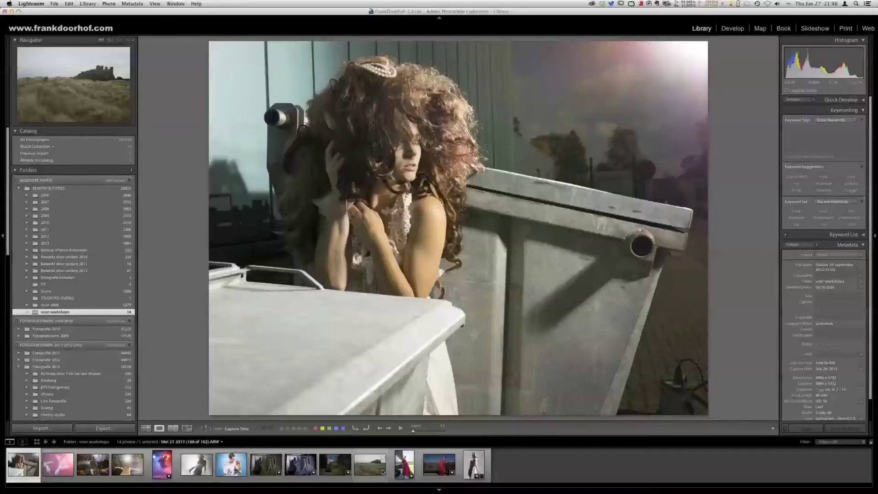
pyautogui.click(439, 464)
pyautogui.press('super+e')
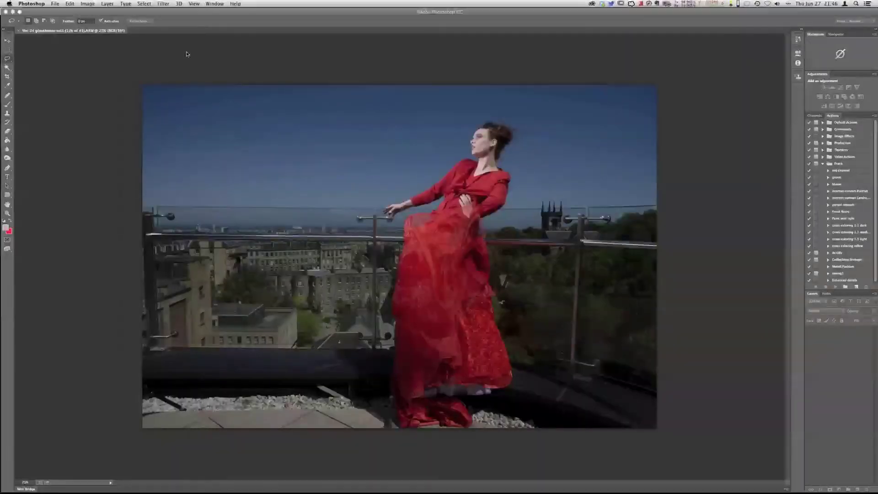
# Step: Open the red-dress photo in Topaz Simplify 4 and view the model's face and upper body at 100%
pyautogui.click(87, 4)
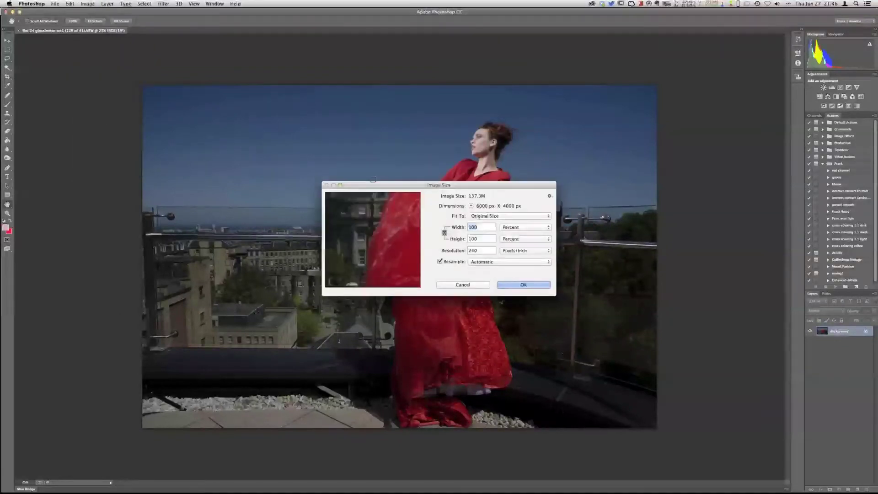
pyautogui.press('Escape')
pyautogui.click(164, 4)
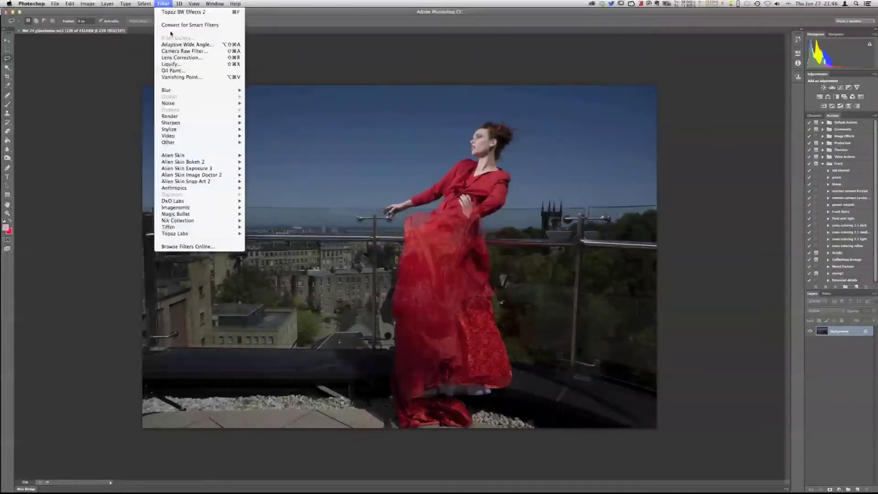
pyautogui.moveTo(210, 234)
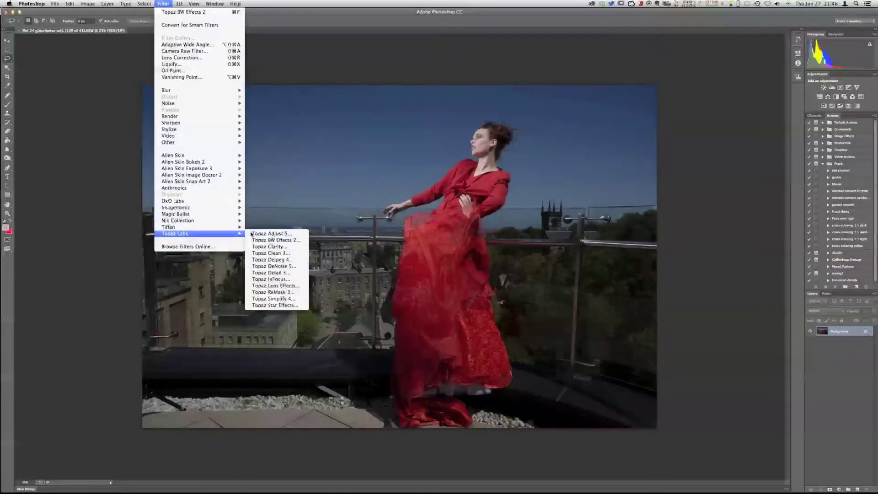
pyautogui.click(289, 300)
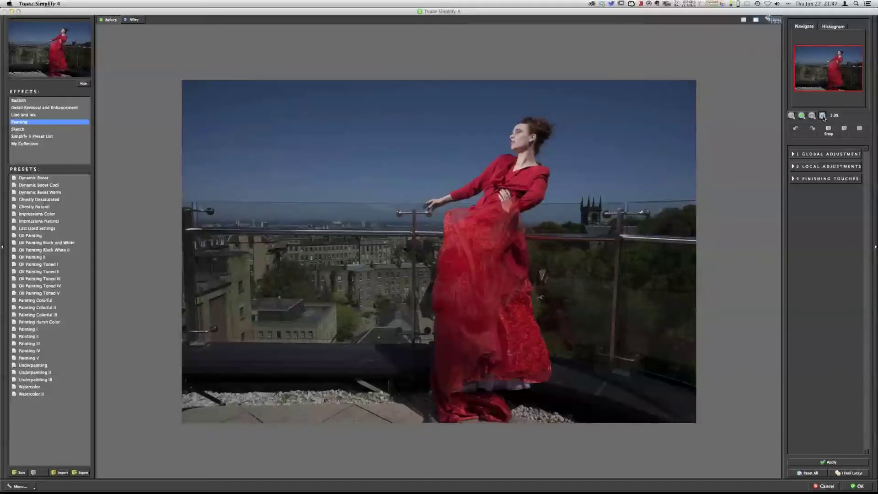
pyautogui.click(822, 115)
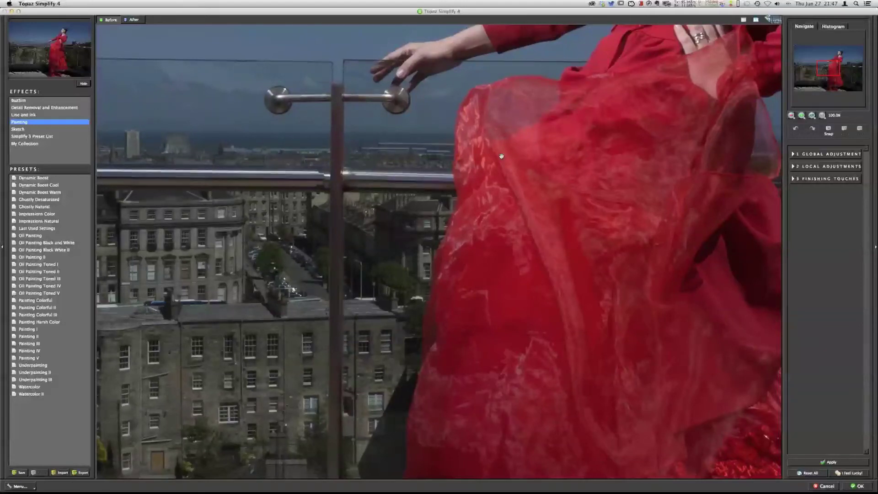
pyautogui.moveTo(501, 156); pyautogui.dragTo(218, 440)
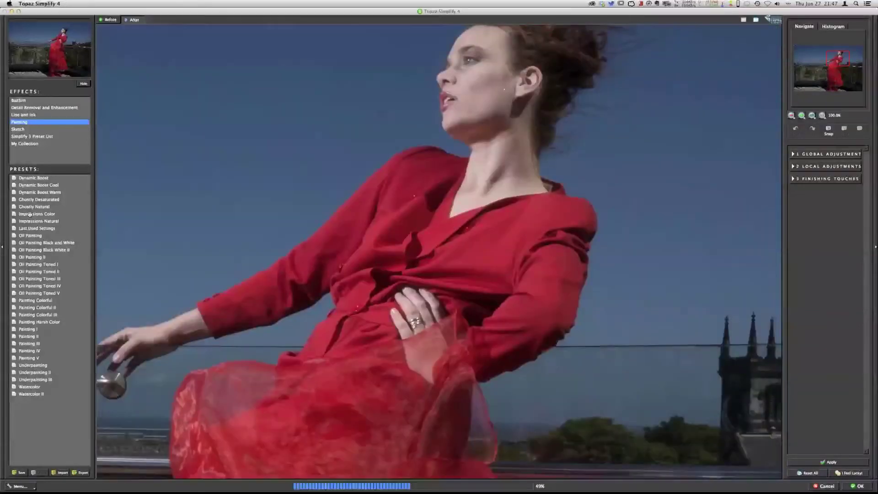
# Step: Try the Impressions Natural painting preset and the Last Used Settings preset of Line and Ink, then cancel the filter
pyautogui.click(48, 221)
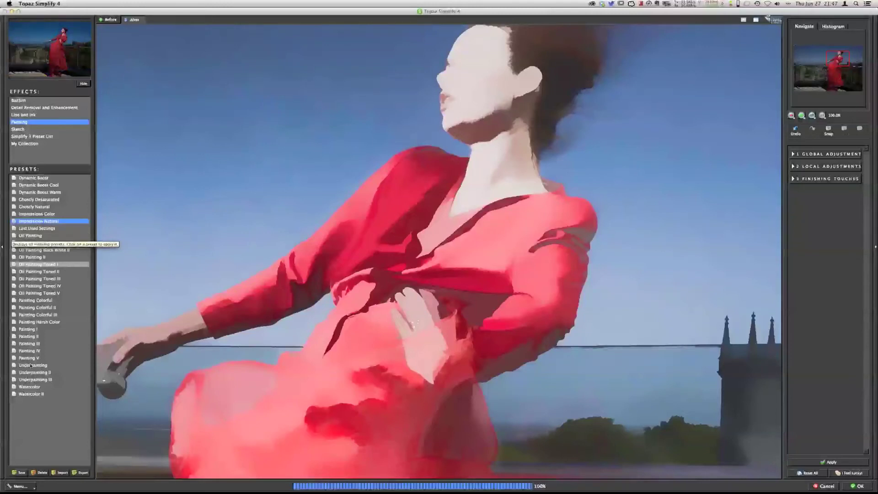
pyautogui.click(29, 116)
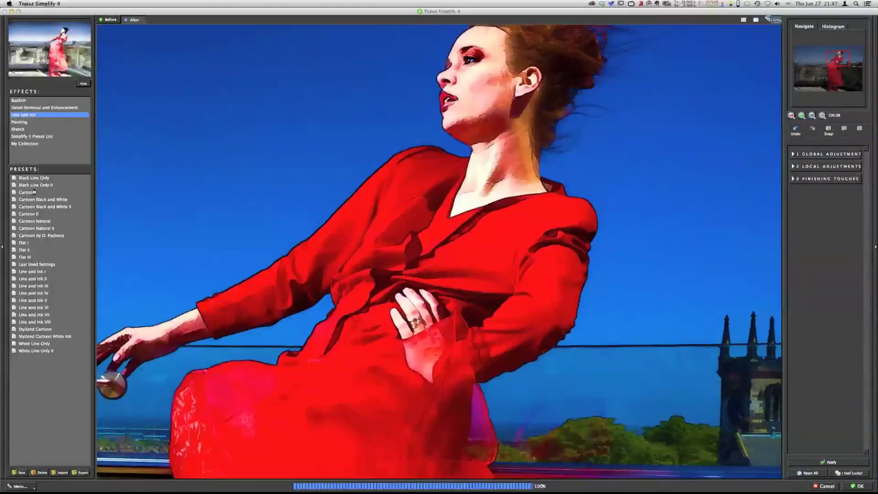
pyautogui.click(37, 264)
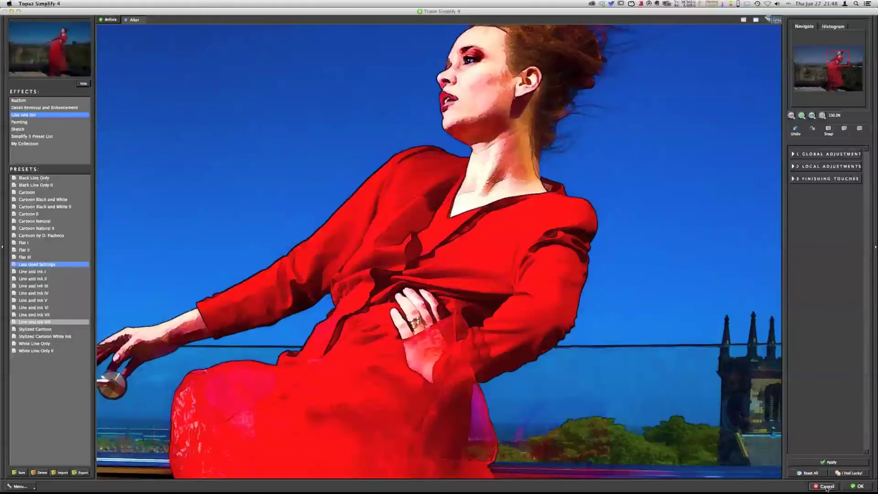
pyautogui.click(827, 487)
# Step: Close the red-dress photo without saving its changes
pyautogui.click(55, 3)
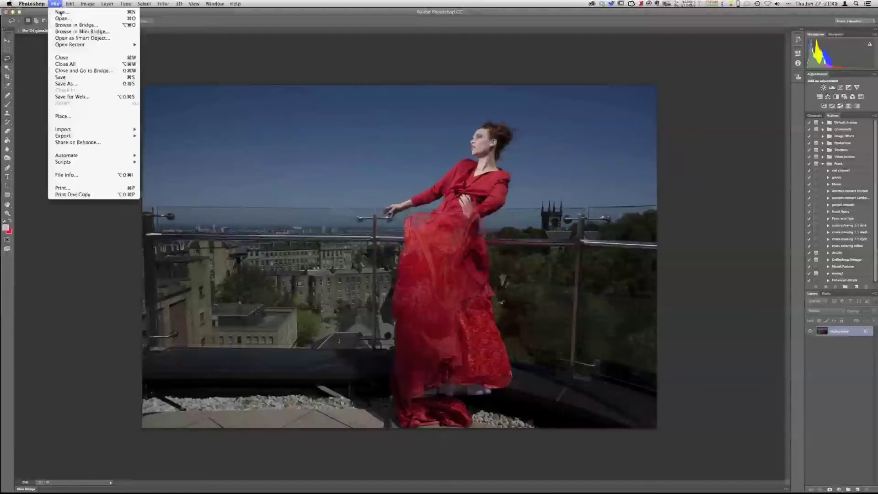
pyautogui.click(71, 54)
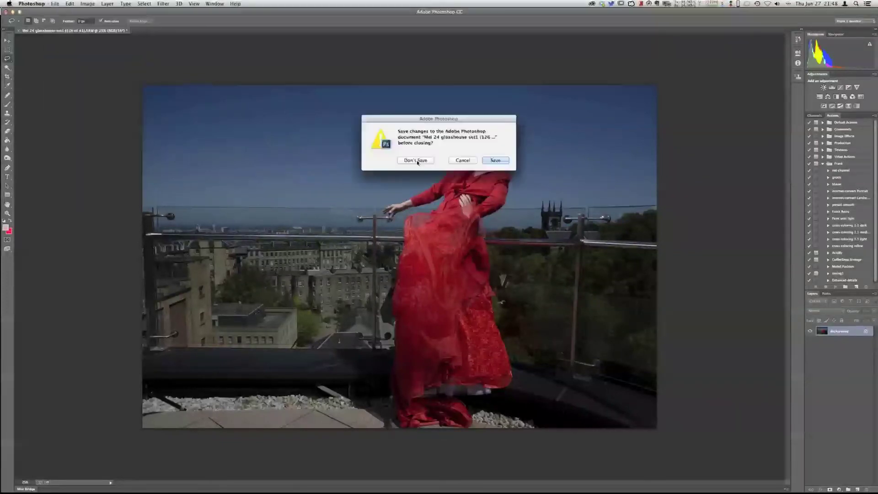
pyautogui.click(354, 187)
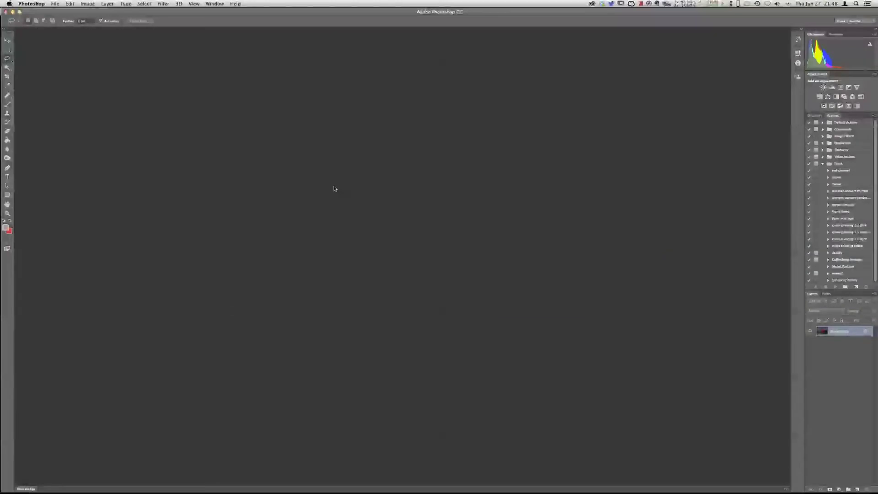
# Step: Switch to Lightroom and open the long-haired model's folder inside the Studio folder of 2013
pyautogui.press('super+Tab')
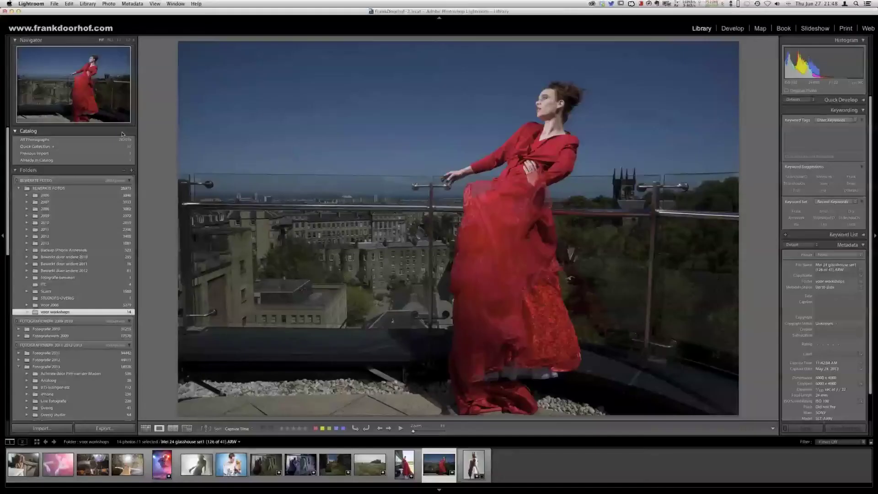
pyautogui.click(27, 242)
pyautogui.click(35, 291)
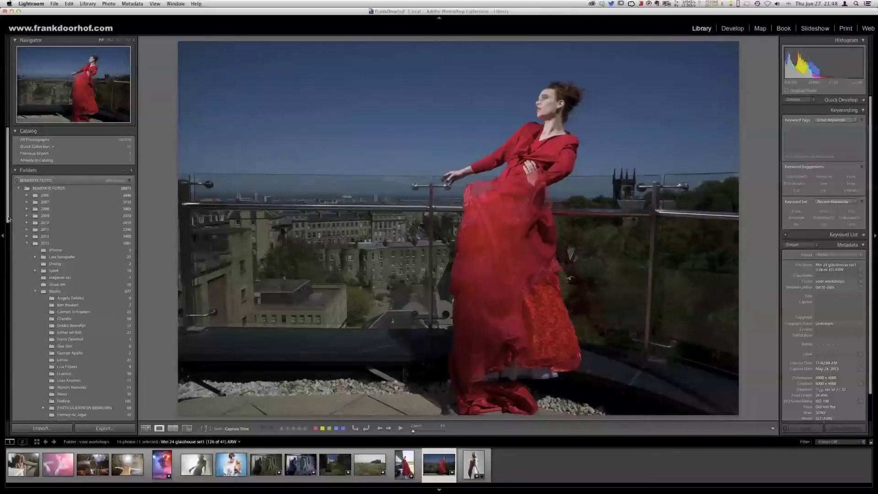
pyautogui.scroll(-5, 69, 256)
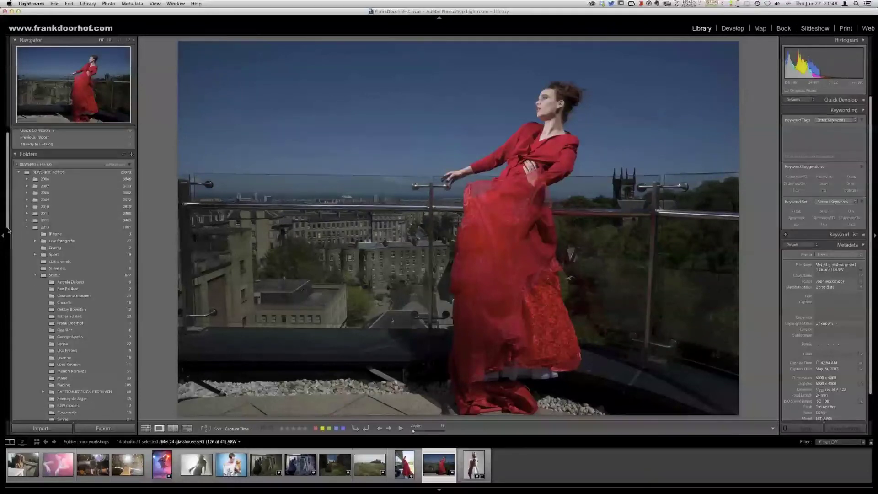
pyautogui.click(73, 297)
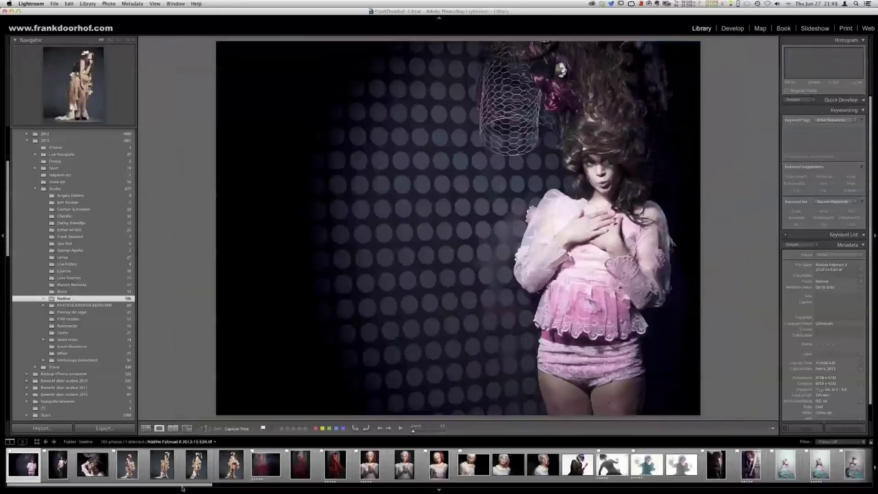
# Step: Compare the two finished textured photos near the end of the folder, the painterly red-haired portrait and the yellow-green jacket portrait
pyautogui.moveTo(182, 488); pyautogui.dragTo(657, 486)
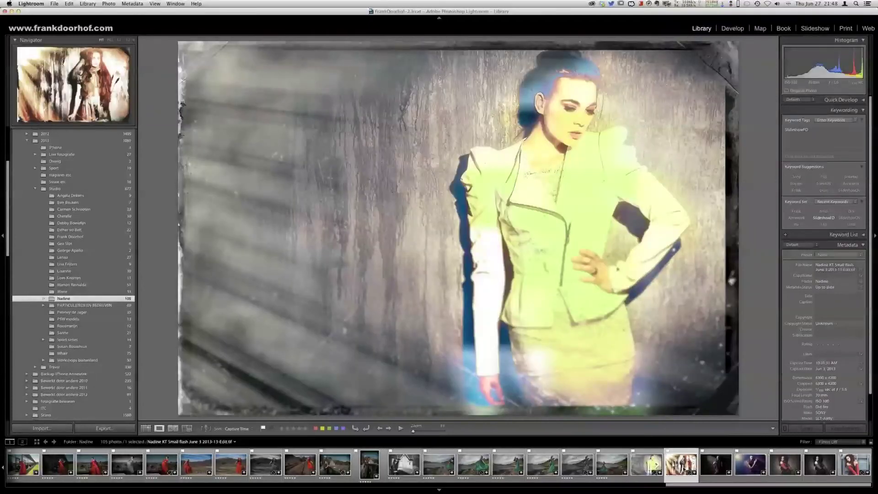
pyautogui.click(683, 465)
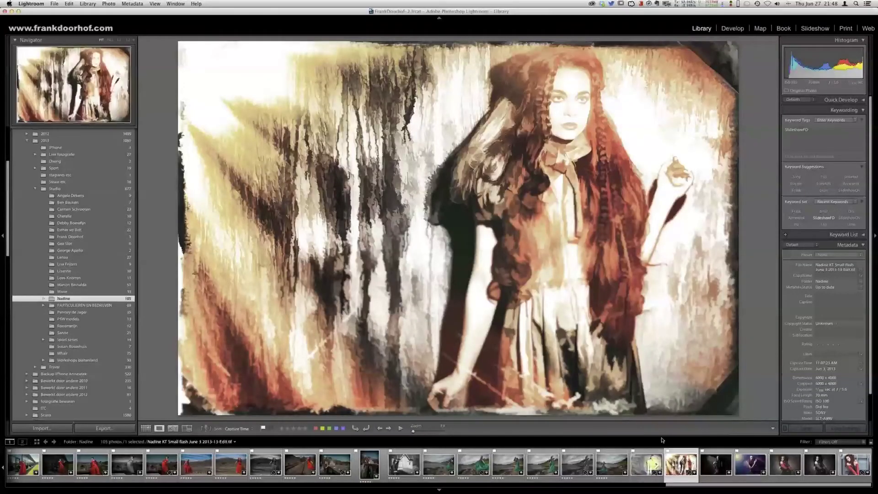
pyautogui.click(648, 468)
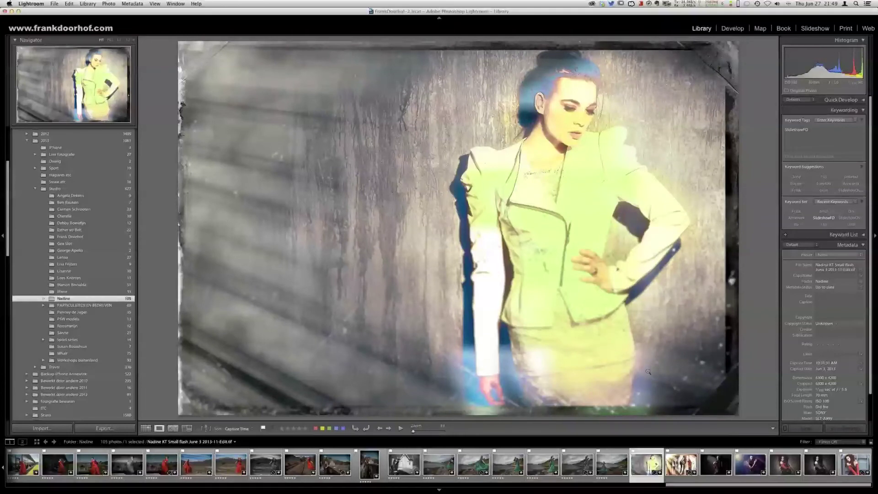
pyautogui.click(681, 464)
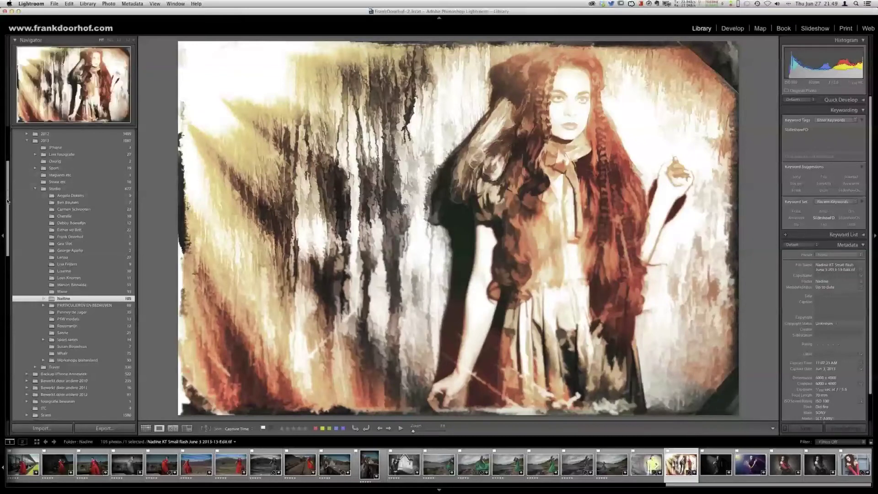
# Step: Collapse the 2013 folder and return to the voor workshops folder
pyautogui.scroll(1, 8, 199)
pyautogui.moveTo(8, 199); pyautogui.dragTo(7, 162)
pyautogui.click(27, 244)
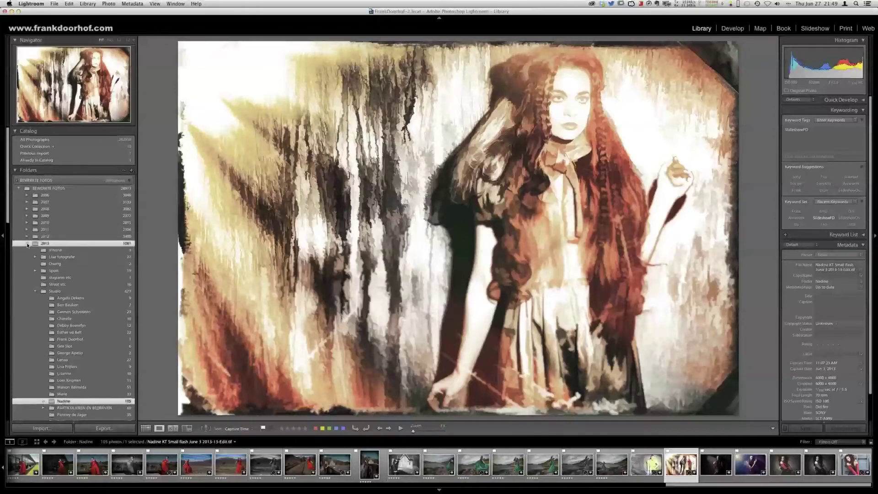
pyautogui.click(26, 244)
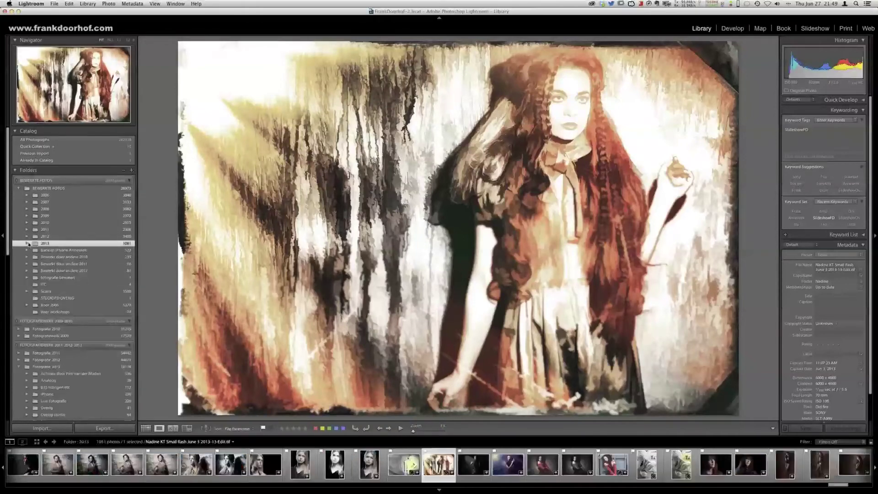
pyautogui.click(44, 313)
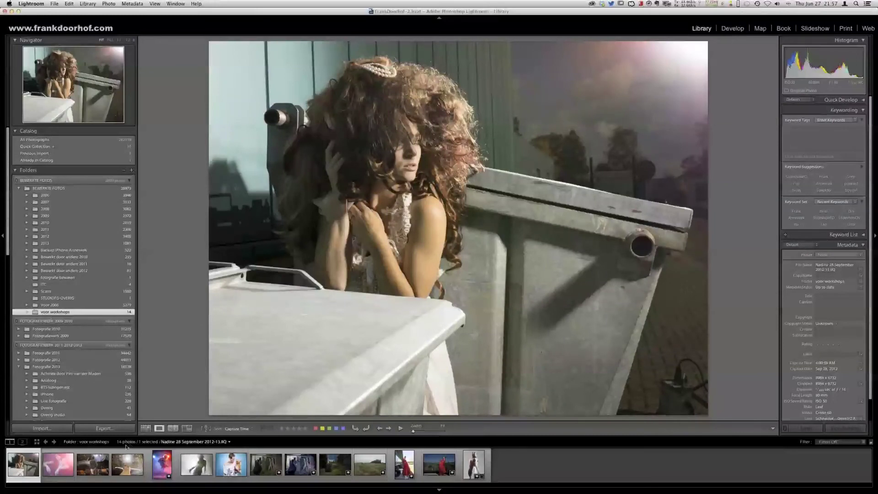
# Step: Open the stage photo of the guitarist in blue and red smoke in Photoshop and duplicate its background layer
pyautogui.click(160, 466)
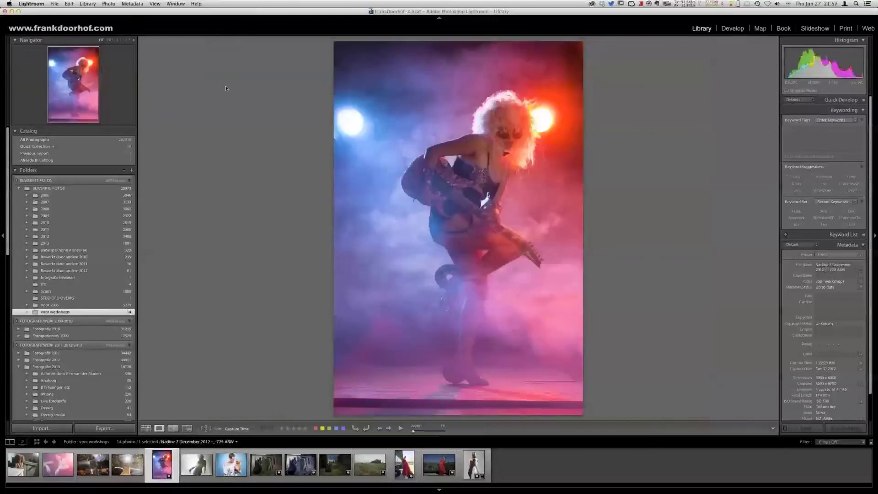
pyautogui.press('super+e')
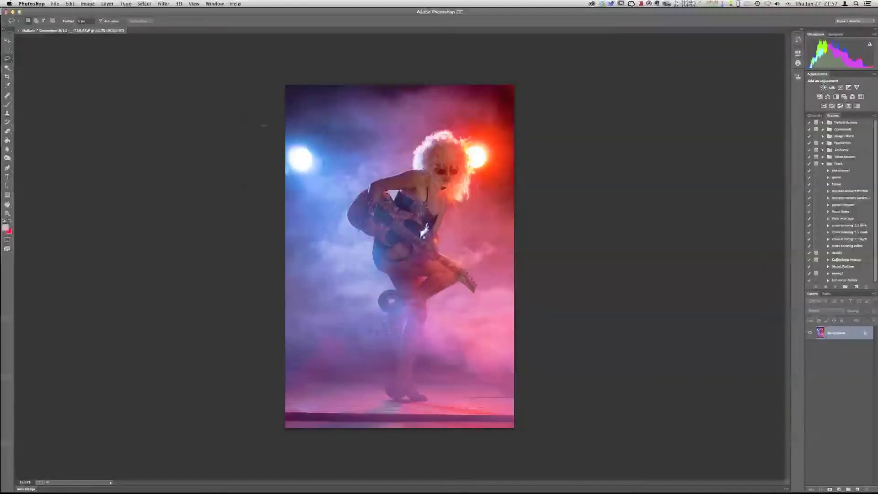
pyautogui.moveTo(834, 337); pyautogui.dragTo(855, 489)
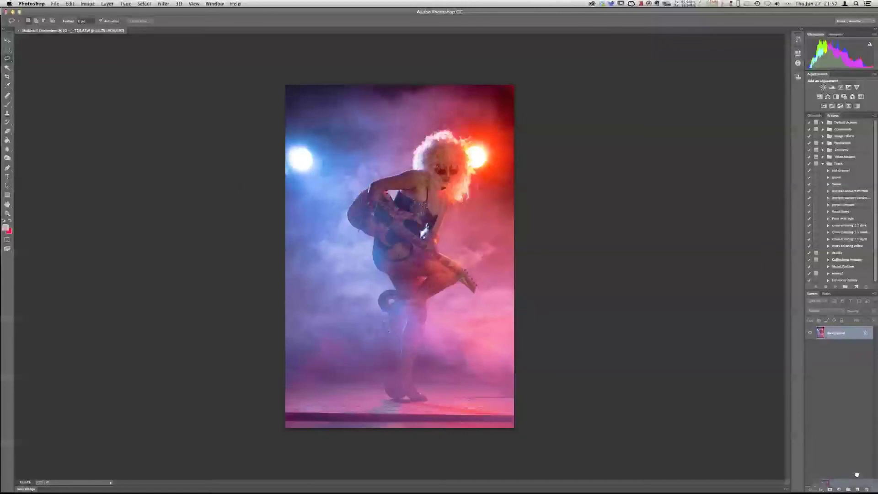
# Step: Apply Topaz Clarity to the duplicated layer using the cartoon preset
pyautogui.click(164, 4)
pyautogui.moveTo(235, 233)
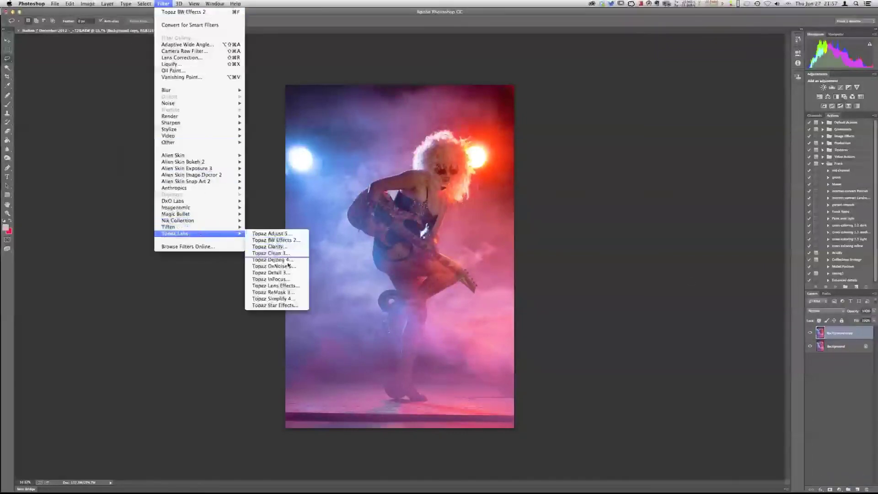
pyautogui.click(295, 233)
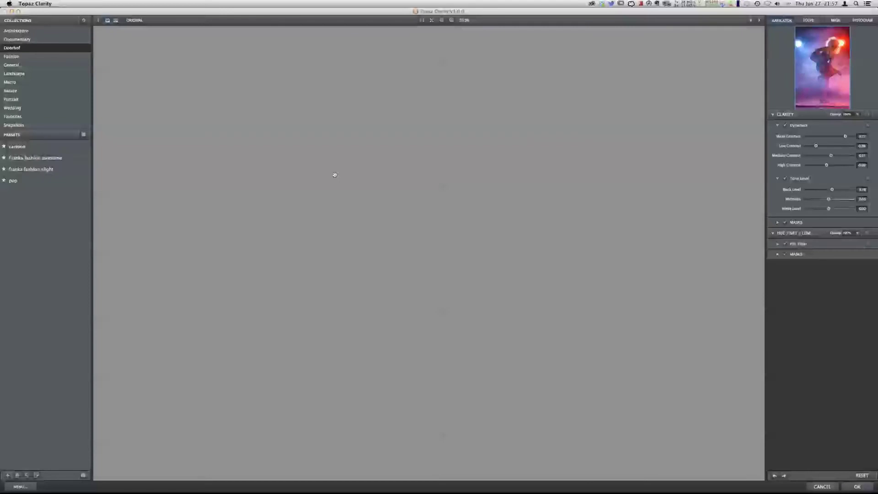
pyautogui.click(13, 147)
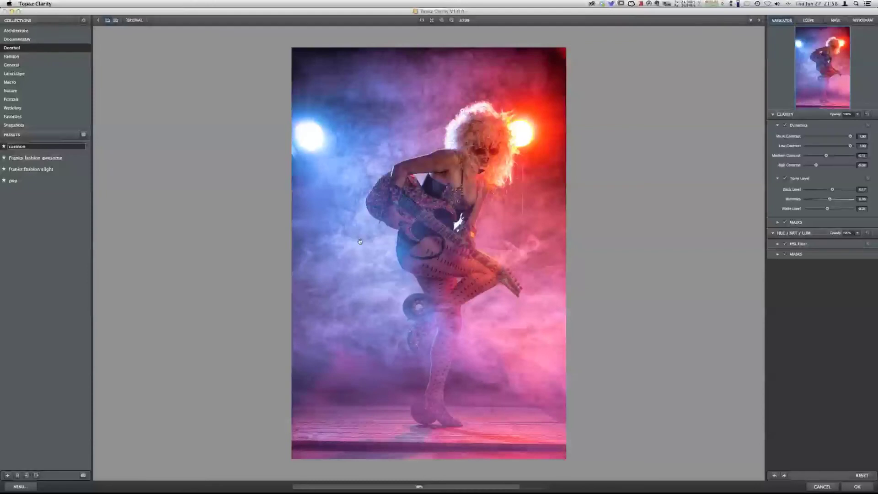
pyautogui.click(859, 487)
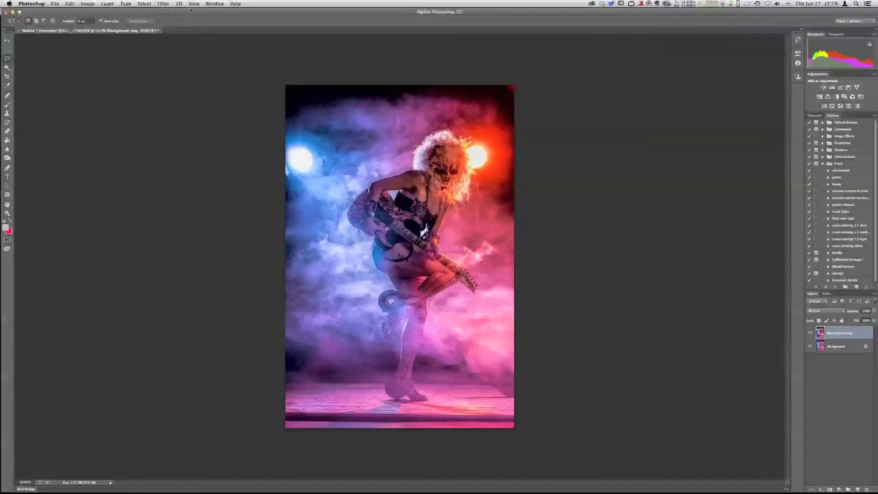
# Step: Add a layer mask that hides all of the Clarity layer
pyautogui.click(109, 5)
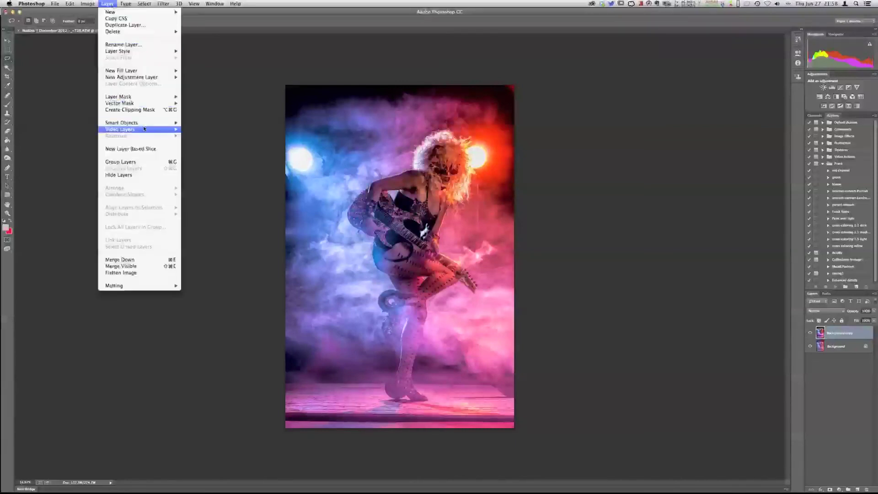
pyautogui.moveTo(137, 96)
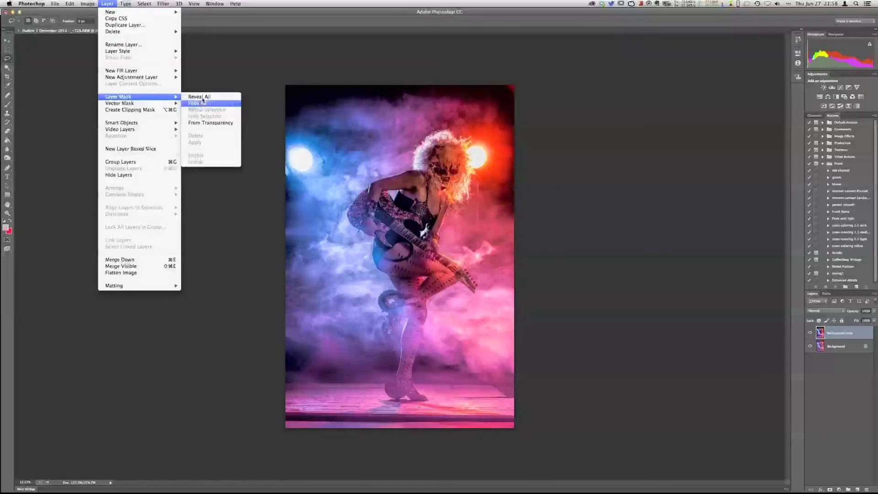
pyautogui.click(203, 102)
# Step: Paint white on the mask with an enlarged brush across the smoke between the two stage lights to reveal the Clarity effect
pyautogui.click(193, 3)
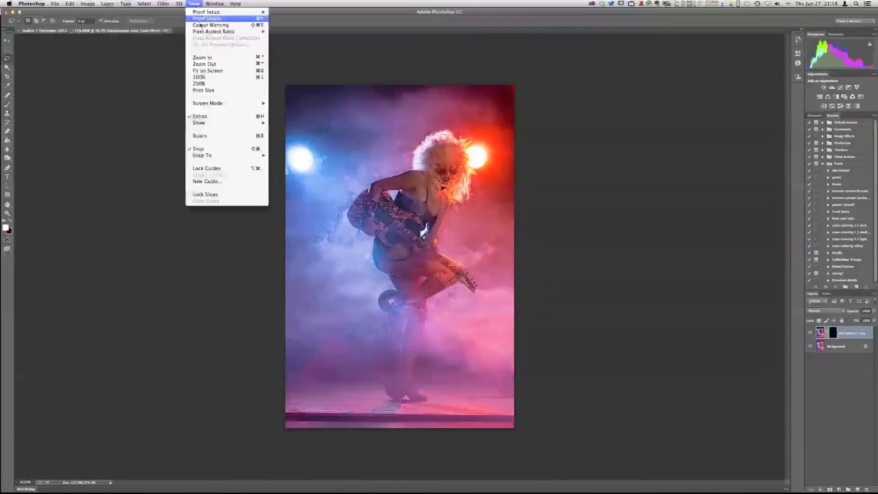
pyautogui.click(222, 69)
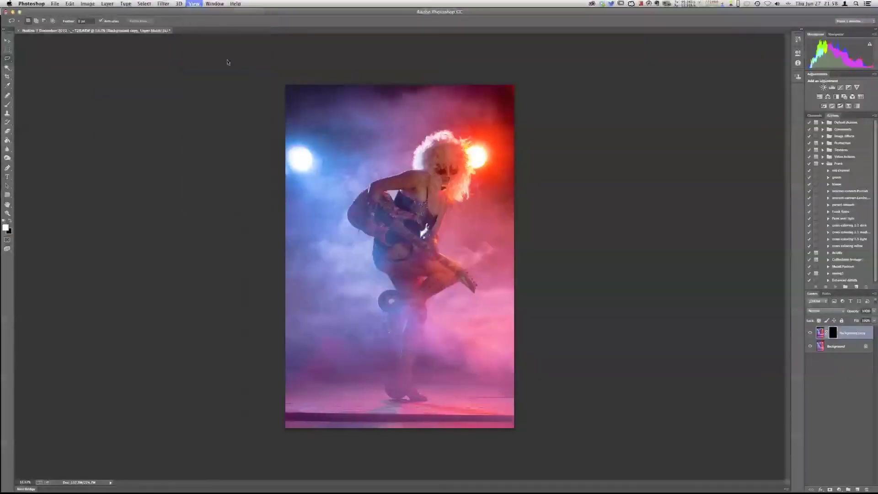
pyautogui.press('super+0')
pyautogui.press('b')
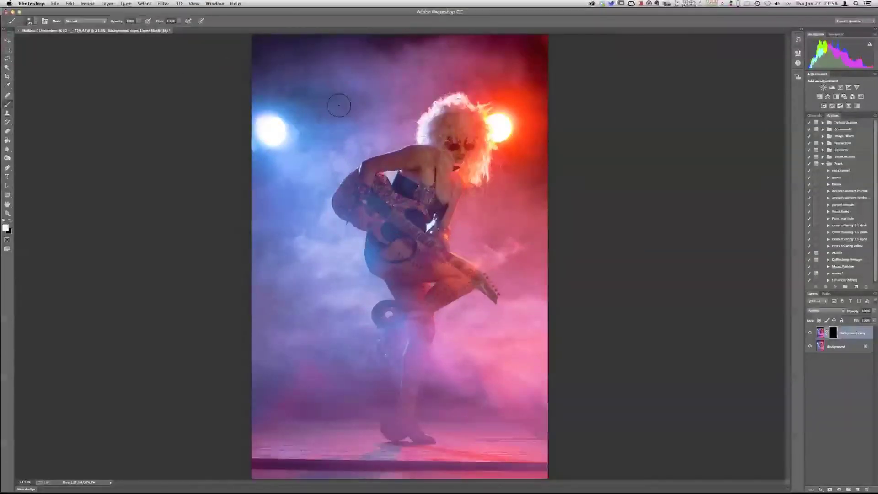
pyautogui.press(']')
pyautogui.press(']')
pyautogui.press(']')
pyautogui.press(']')
pyautogui.press(']')
pyautogui.press(']')
pyautogui.press(']')
pyautogui.moveTo(335, 79)
pyautogui.mouseDown()
pyautogui.moveTo(465, 52)
pyautogui.moveTo(374, 92)
pyautogui.moveTo(333, 140)
pyautogui.moveTo(303, 206)
pyautogui.moveTo(353, 276)
pyautogui.moveTo(263, 284)
pyautogui.moveTo(347, 317)
pyautogui.moveTo(365, 346)
pyautogui.moveTo(299, 336)
pyautogui.moveTo(227, 247)
pyautogui.moveTo(470, 358)
pyautogui.moveTo(461, 330)
pyautogui.moveTo(488, 312)
pyautogui.moveTo(469, 315)
pyautogui.moveTo(526, 370)
pyautogui.moveTo(531, 312)
pyautogui.moveTo(511, 247)
pyautogui.moveTo(489, 228)
pyautogui.moveTo(486, 209)
pyautogui.moveTo(519, 179)
pyautogui.moveTo(502, 57)
pyautogui.moveTo(536, 72)
pyautogui.moveTo(399, 59)
pyautogui.moveTo(354, 124)
pyautogui.moveTo(323, 274)
pyautogui.moveTo(370, 316)
pyautogui.moveTo(369, 309)
pyautogui.moveTo(376, 335)
pyautogui.moveTo(353, 365)
pyautogui.moveTo(378, 363)
pyautogui.moveTo(383, 375)
pyautogui.moveTo(318, 361)
pyautogui.moveTo(279, 242)
pyautogui.moveTo(259, 287)
pyautogui.moveTo(269, 375)
pyautogui.moveTo(301, 403)
pyautogui.moveTo(383, 395)
pyautogui.moveTo(364, 389)
pyautogui.moveTo(294, 406)
pyautogui.moveTo(439, 392)
pyautogui.moveTo(447, 401)
pyautogui.moveTo(537, 409)
pyautogui.moveTo(467, 396)
pyautogui.moveTo(442, 370)
pyautogui.moveTo(471, 312)
pyautogui.moveTo(488, 308)
pyautogui.moveTo(500, 249)
pyautogui.moveTo(463, 248)
pyautogui.moveTo(502, 180)
pyautogui.moveTo(525, 172)
pyautogui.moveTo(529, 83)
pyautogui.moveTo(417, 108)
pyautogui.moveTo(519, 74)
pyautogui.moveTo(511, 101)
pyautogui.mouseUp()
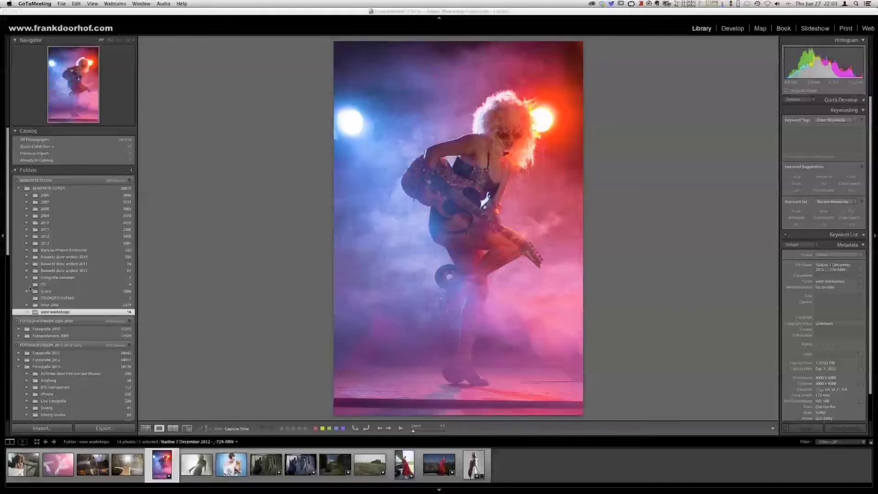
# Step: Switch to Lightroom and open the Slideshow StudioFD smart collection
pyautogui.click(7, 254)
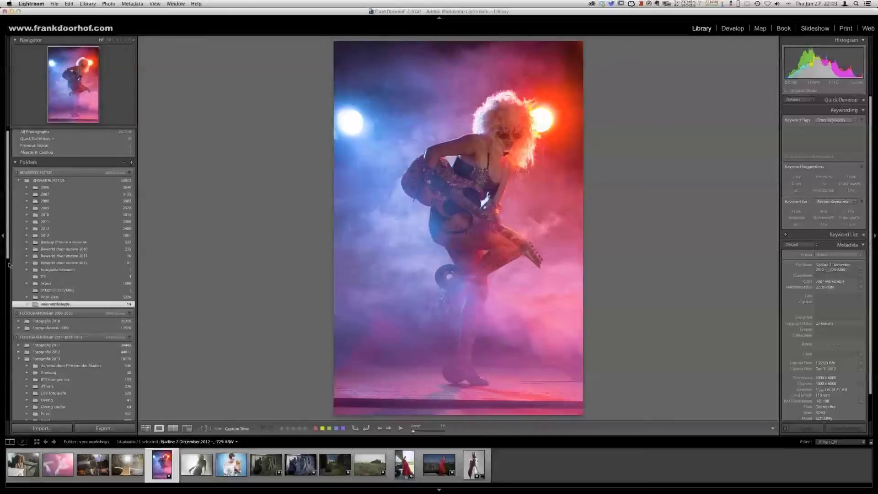
pyautogui.scroll(-5, 15, 315)
pyautogui.scroll(-4, 15, 314)
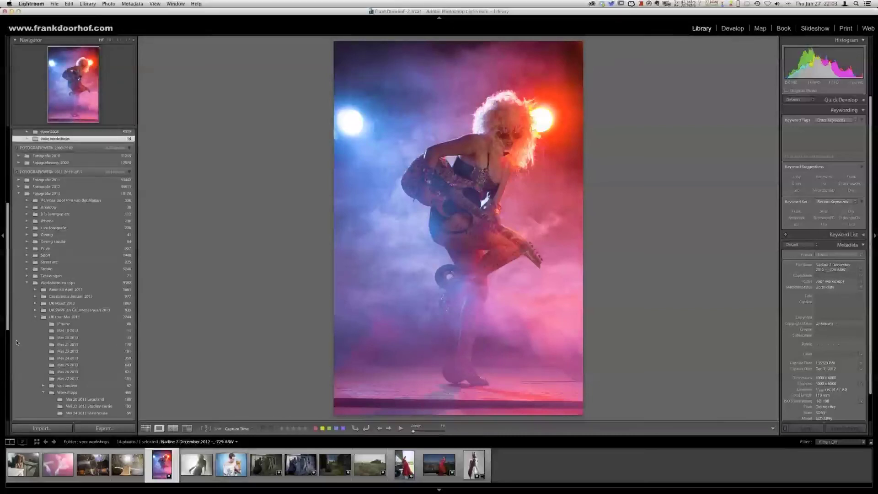
pyautogui.scroll(-7, 17, 343)
pyautogui.scroll(-3, 20, 391)
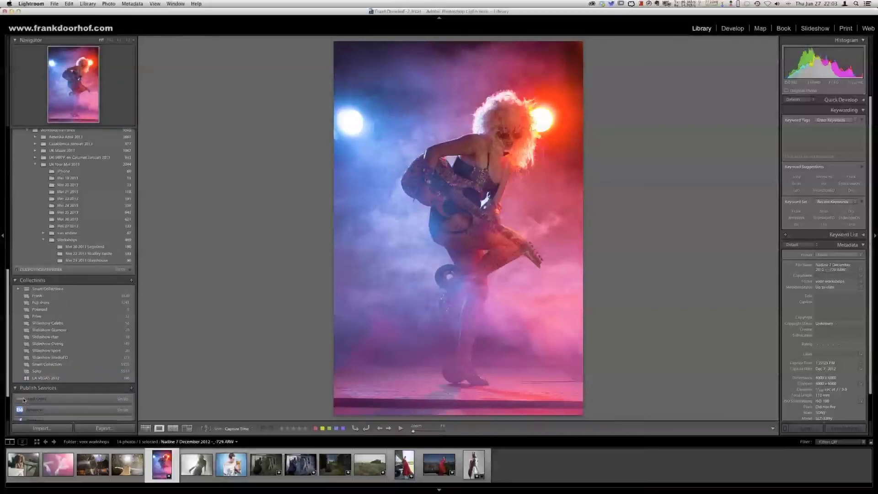
pyautogui.click(51, 322)
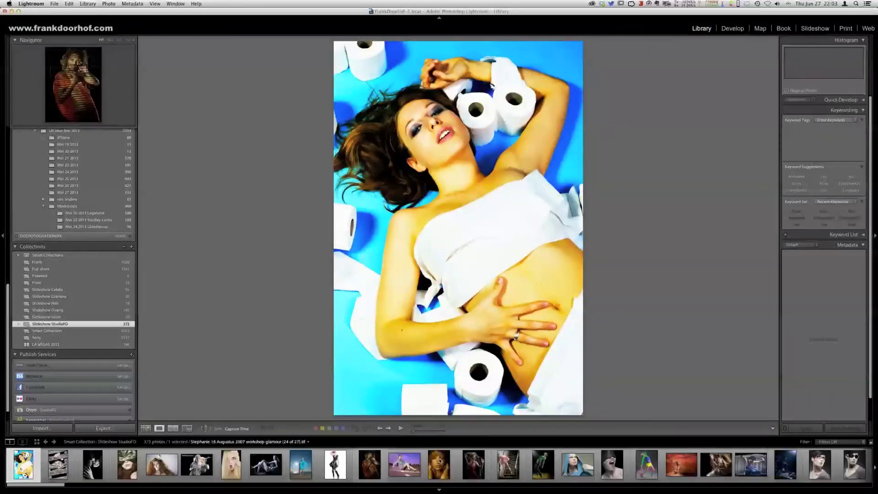
# Step: Find the DeLorean series in the collection and view the umbrella, red-smoke and seated-model shots, ending on the wide headlights shot
pyautogui.moveTo(56, 483); pyautogui.dragTo(429, 493)
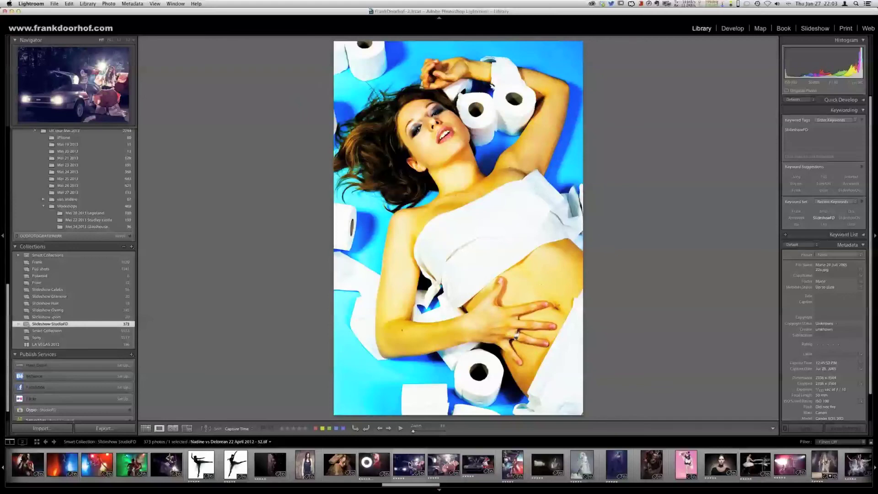
pyautogui.click(444, 464)
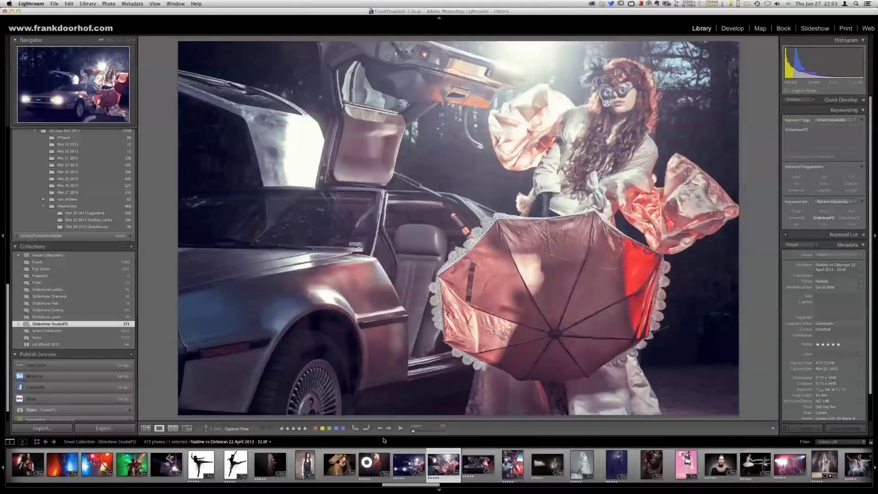
pyautogui.press('Right')
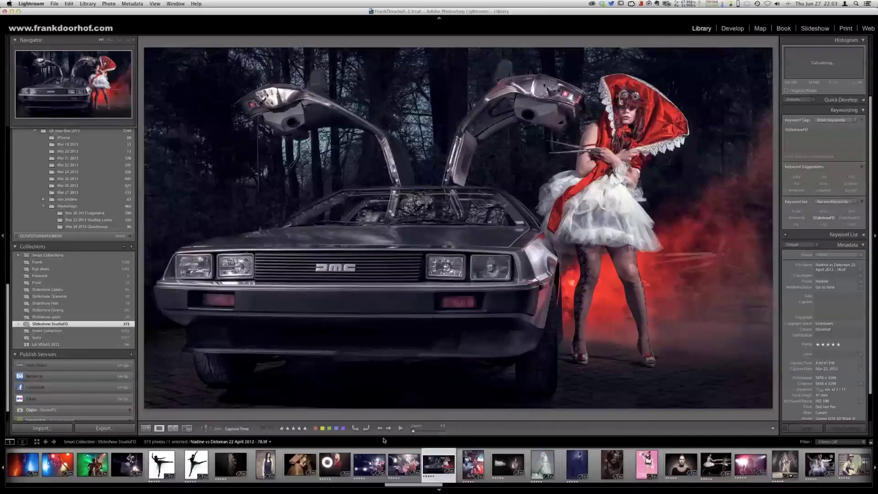
pyautogui.press('Right')
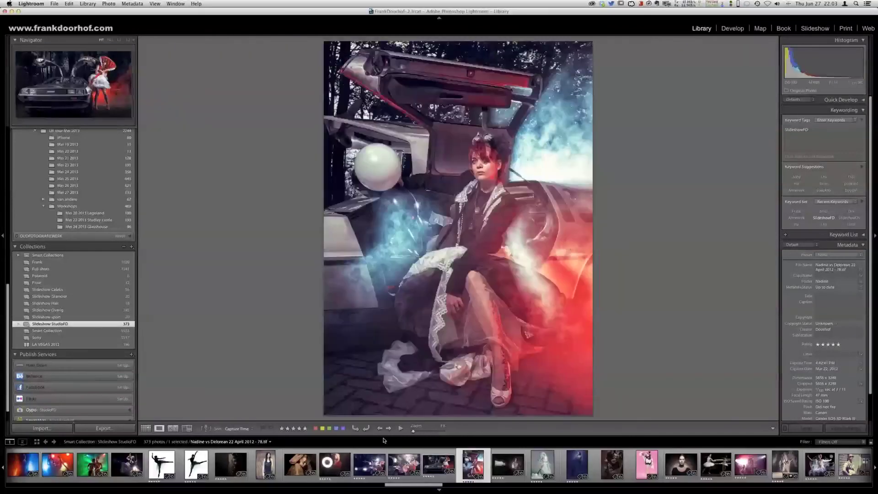
pyautogui.press('Left')
pyautogui.press('Left')
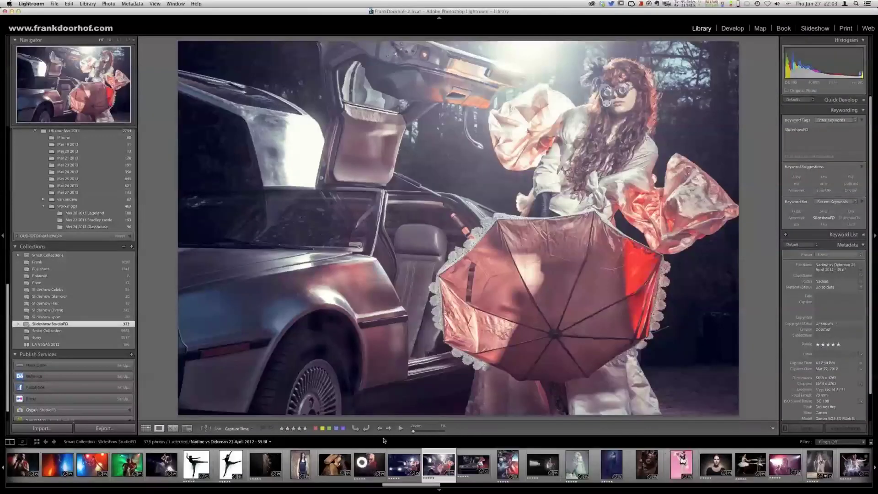
pyautogui.press('Left')
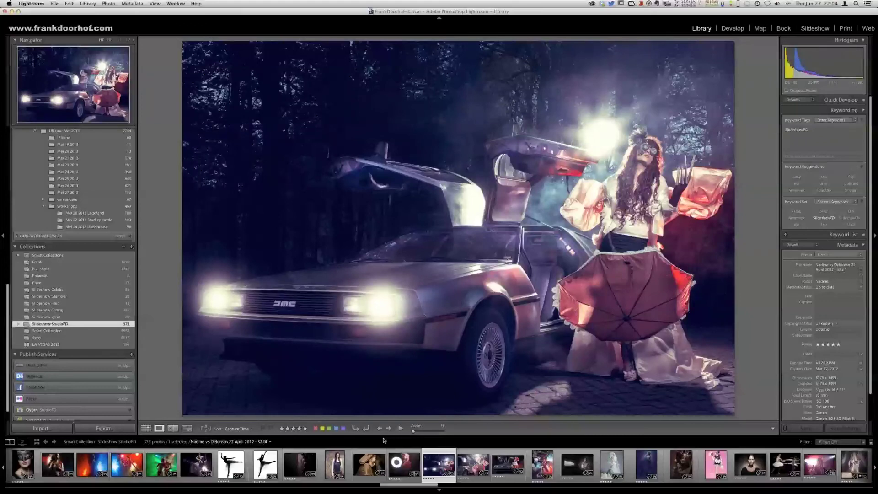
# Step: Compare the finished DeLorean photos once more, from the umbrella close-up to the seated model and back to the wide headlights shot
pyautogui.press('Right')
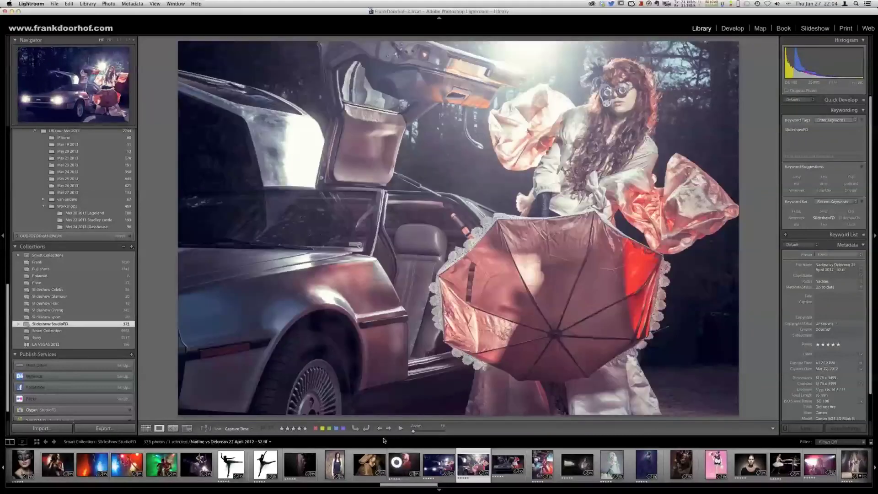
pyautogui.press('Right')
pyautogui.press('Right')
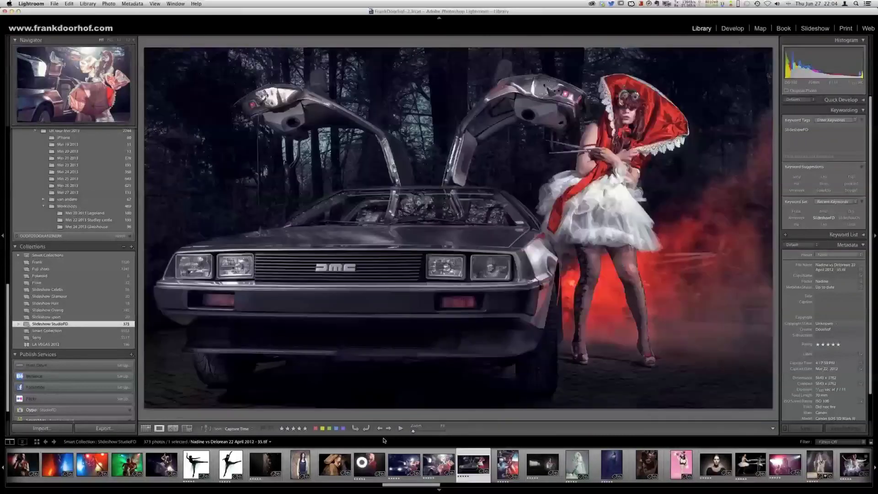
pyautogui.press('Right')
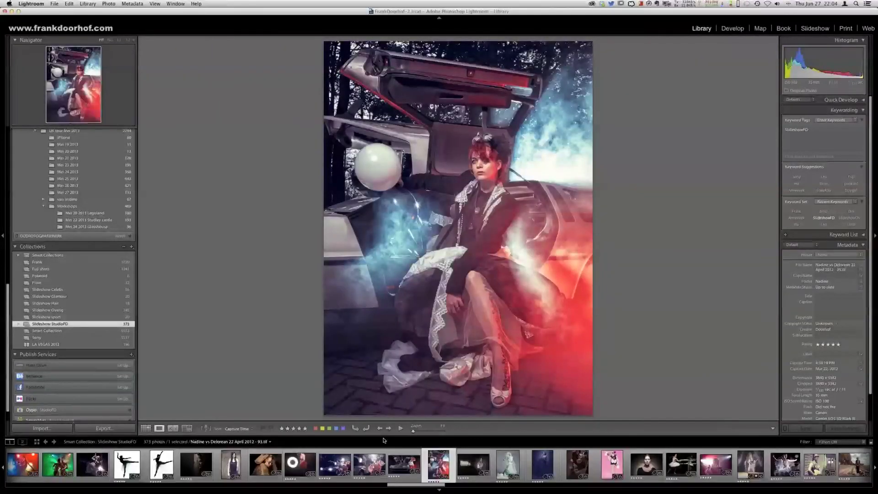
pyautogui.press('Left')
pyautogui.press('Left')
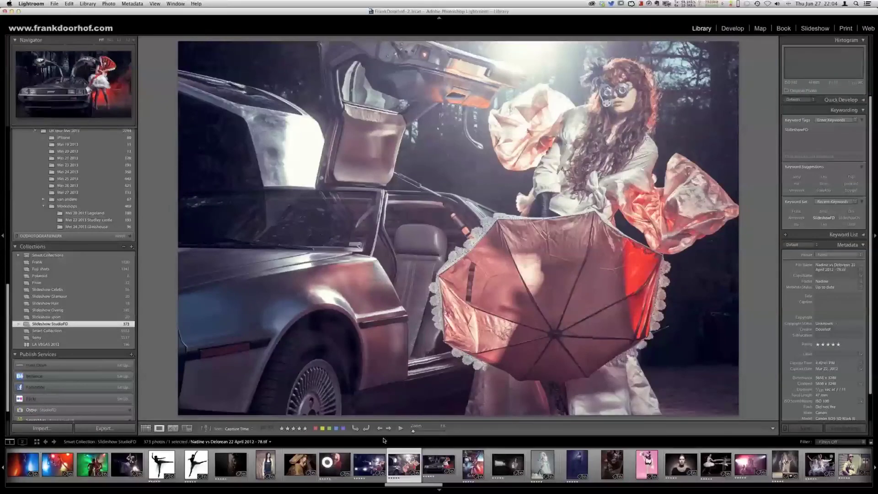
pyautogui.press('Right')
pyautogui.press('Left')
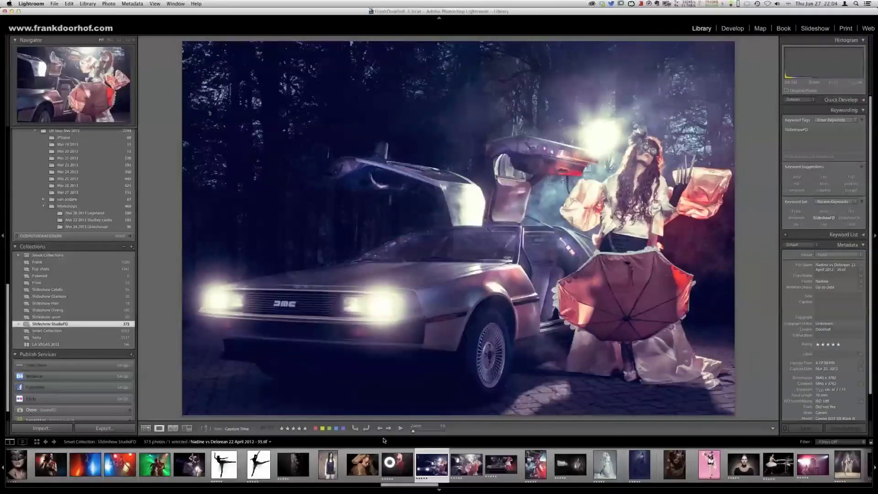
pyautogui.press('Right')
pyautogui.press('Left')
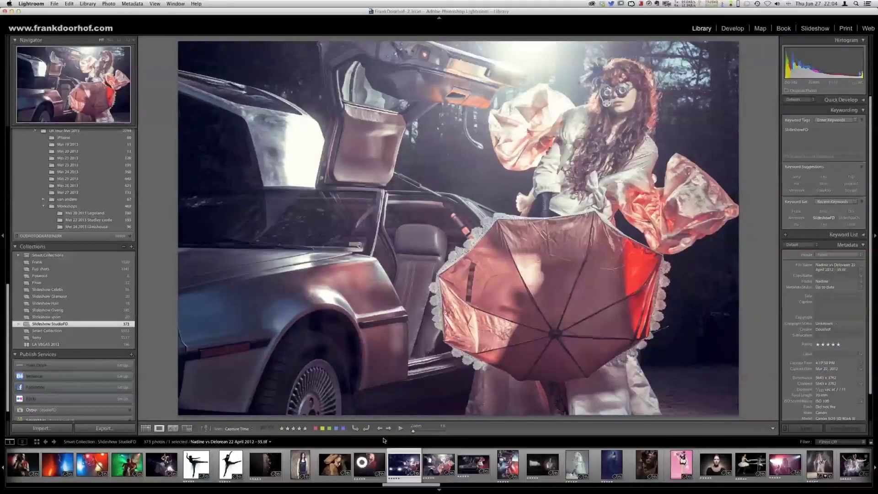
pyautogui.press('Left')
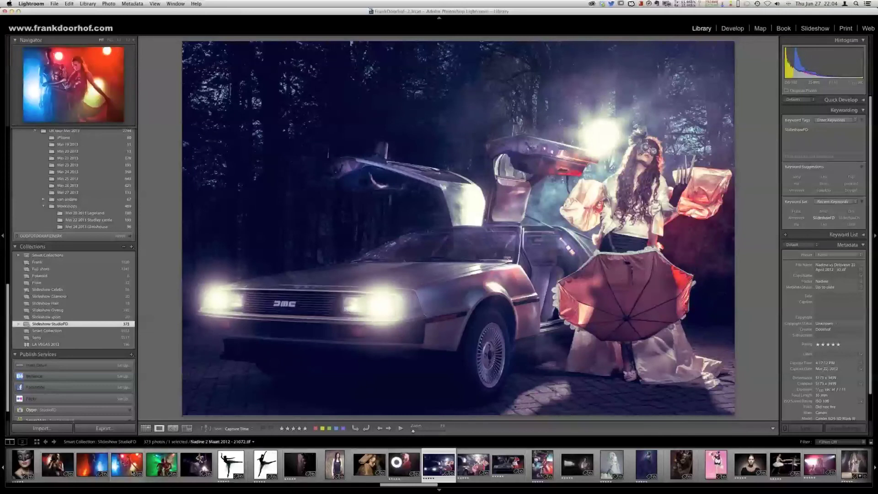
# Step: Find the graveyard series in the collection and compare the black-and-white stone-cross photo with the blue-toned portrait
pyautogui.hscroll(-1, 132, 472)
pyautogui.hscroll(-2, 132, 472)
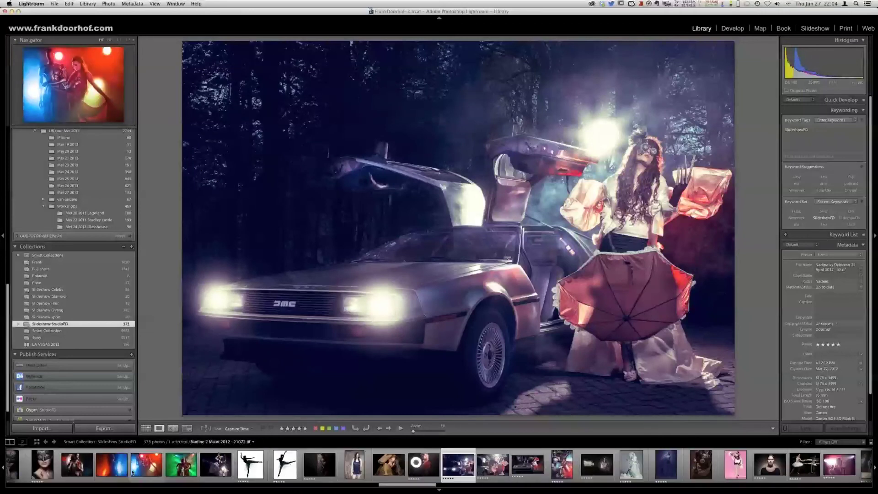
pyautogui.hscroll(-5, 132, 472)
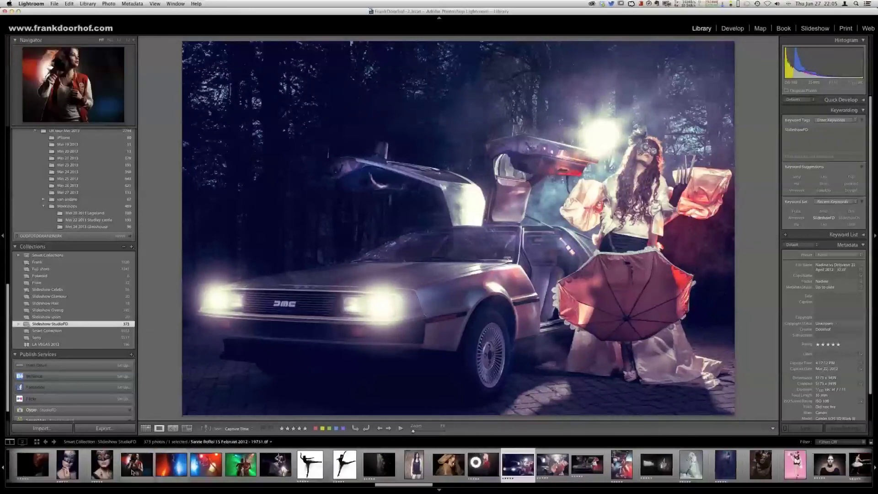
pyautogui.hscroll(-10, 132, 471)
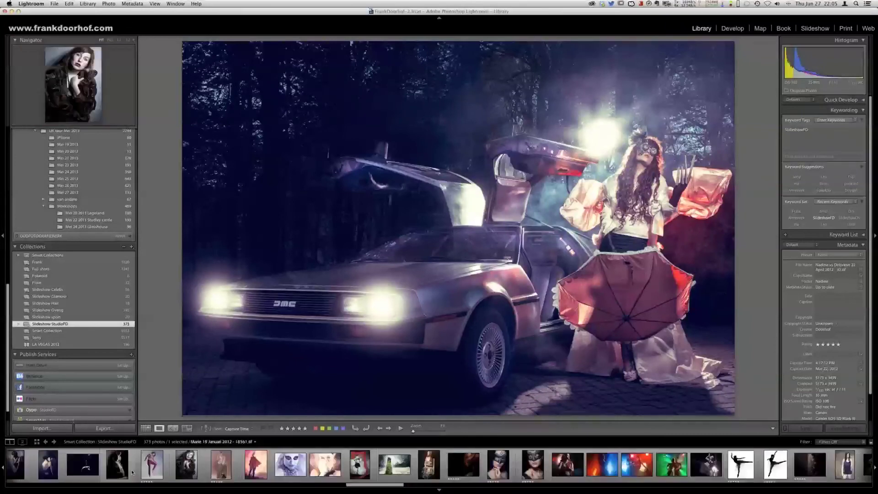
pyautogui.hscroll(-4, 132, 472)
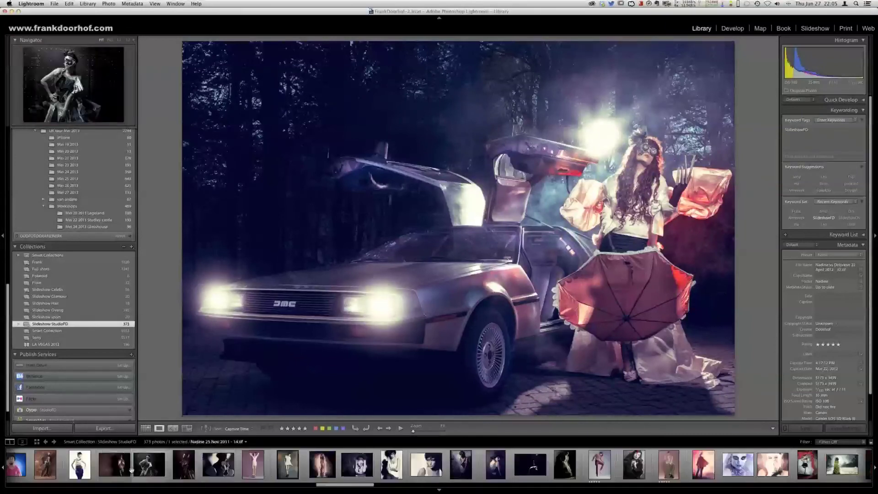
pyautogui.hscroll(-7, 131, 471)
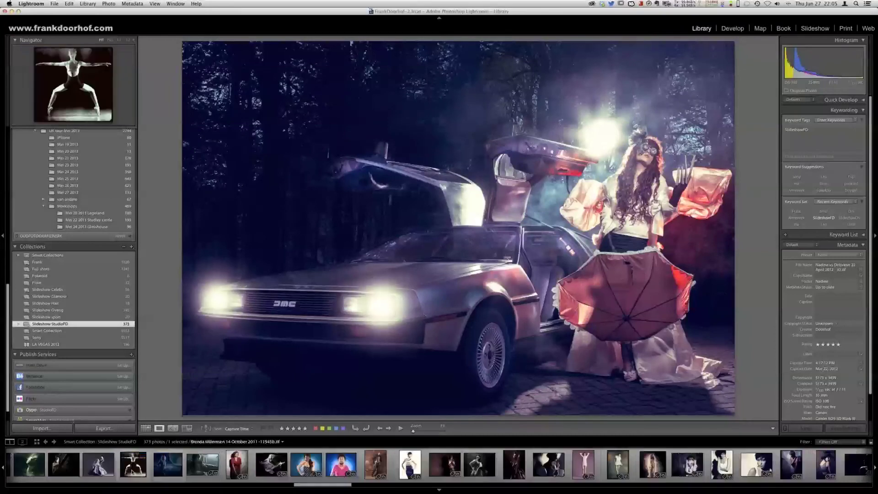
pyautogui.hscroll(-3, 132, 472)
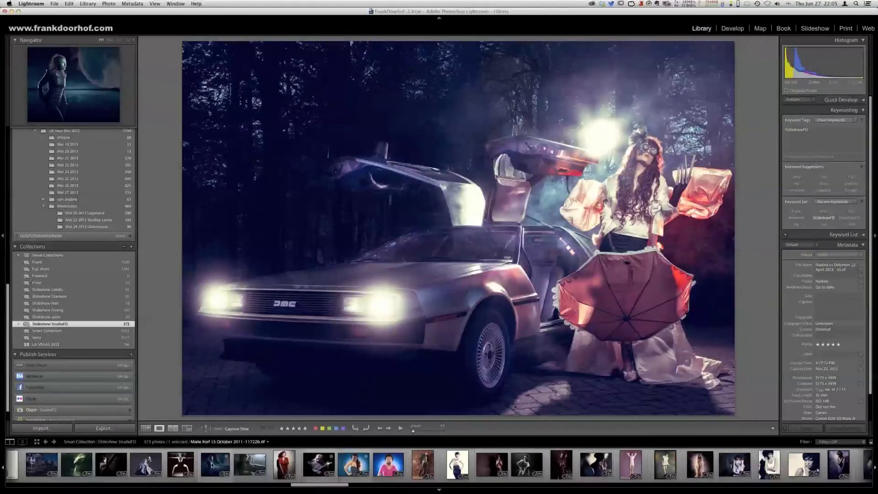
pyautogui.hscroll(-5, 132, 471)
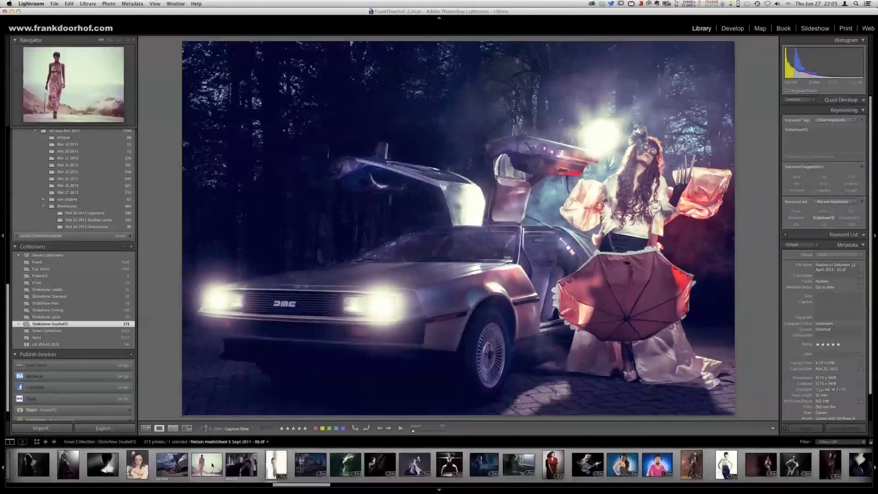
pyautogui.hscroll(-5, 211, 462)
pyautogui.hscroll(-7, 211, 462)
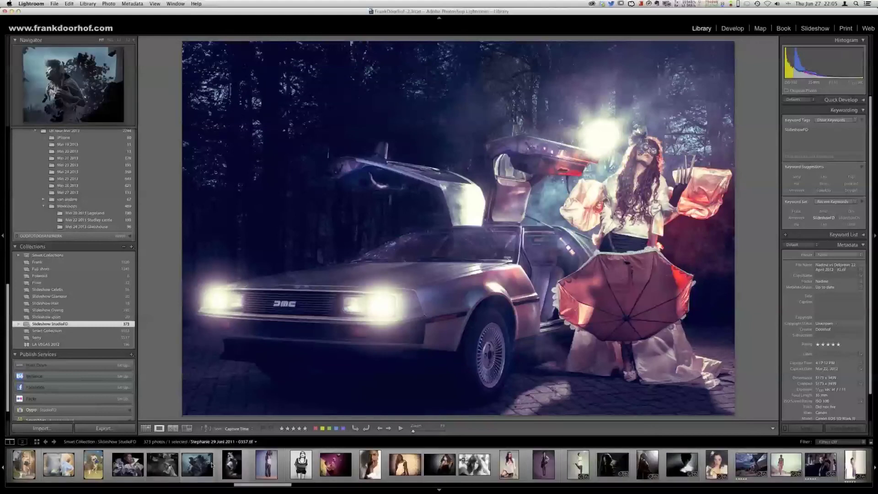
pyautogui.hscroll(-1, 211, 465)
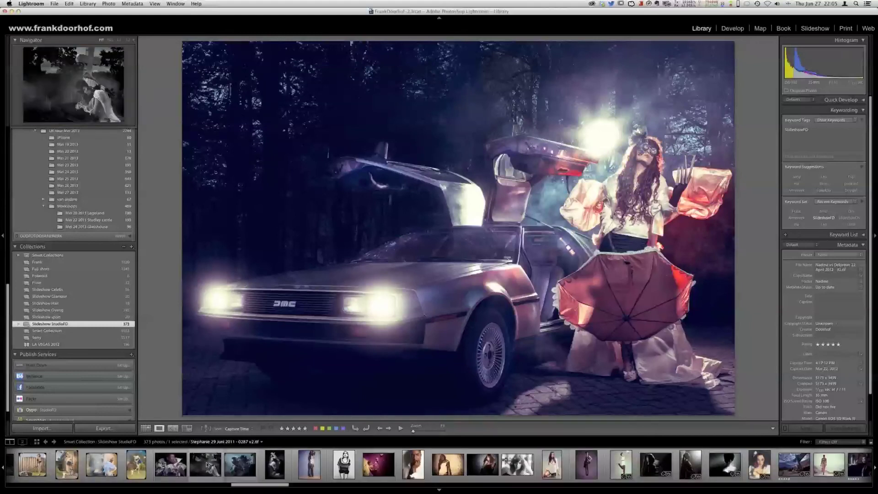
pyautogui.click(206, 464)
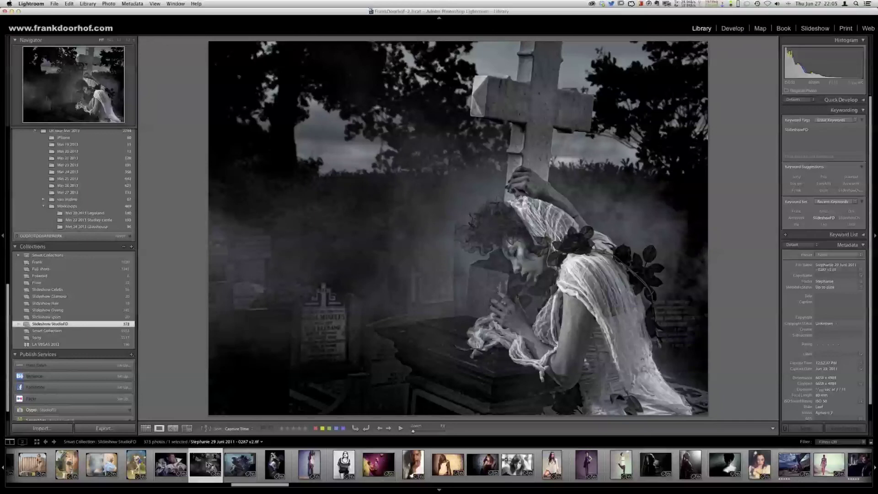
pyautogui.press('Right')
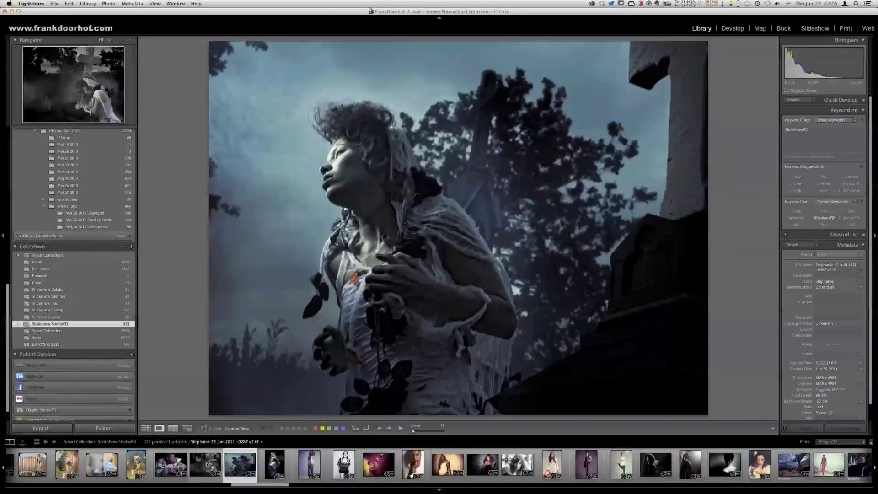
pyautogui.scroll(3, 207, 465)
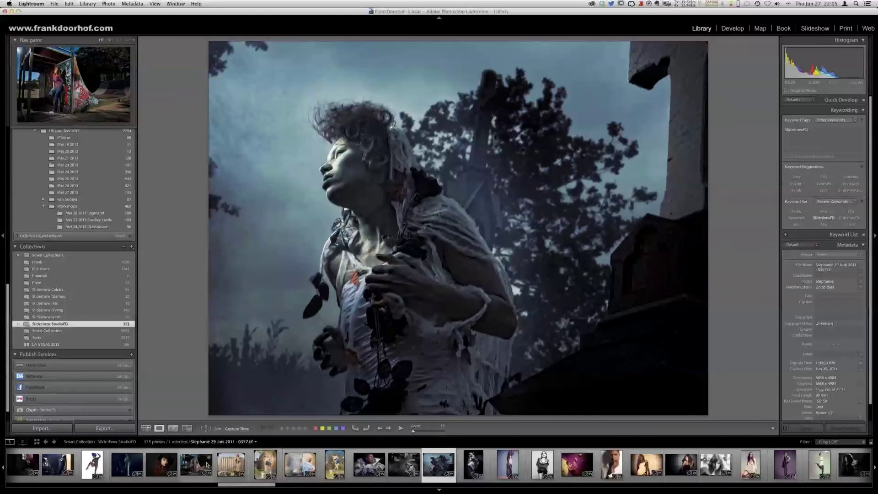
pyautogui.press('Left')
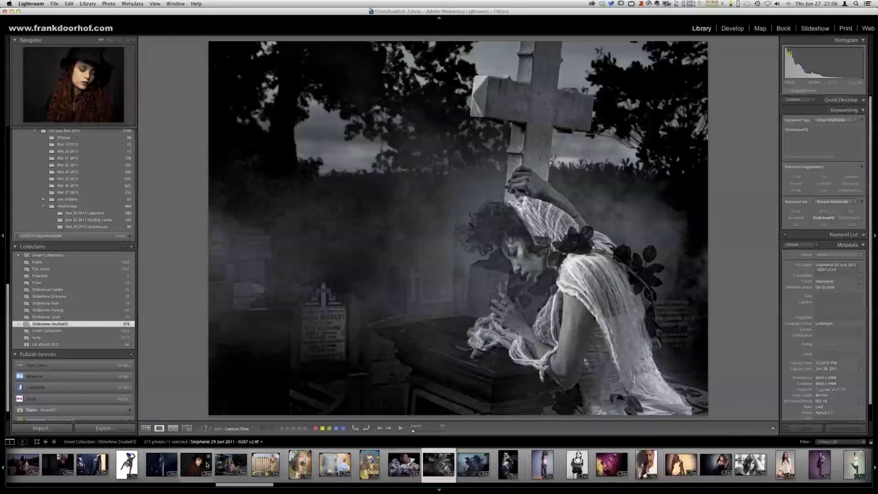
# Step: View the newspaper-dress portrait and compare the garden pin-up shots with the lawnmower, vacuum cleaner, barbecue and watering can
pyautogui.press('Left')
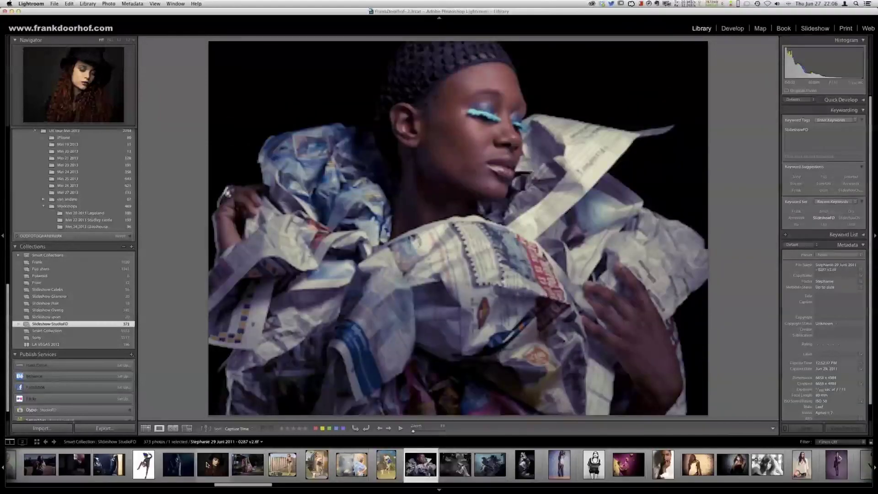
pyautogui.press('Left')
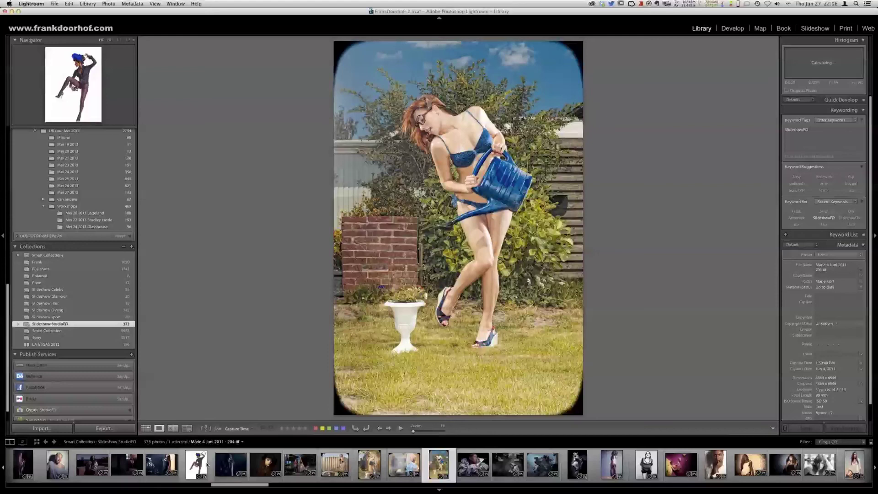
pyautogui.press('Left')
pyautogui.press('Left')
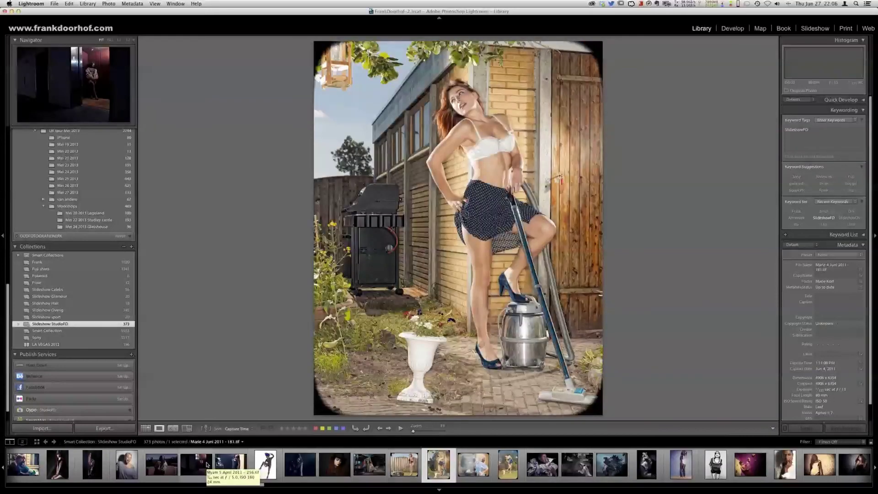
pyautogui.press('Left')
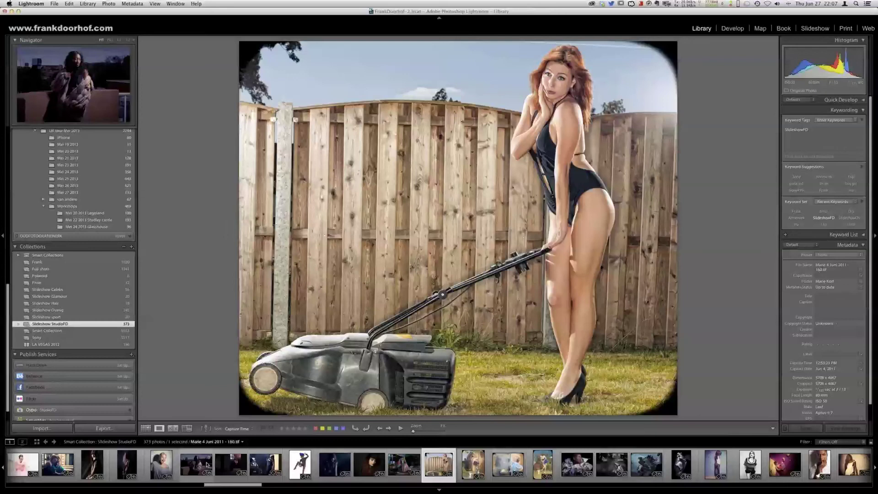
pyautogui.press('Right')
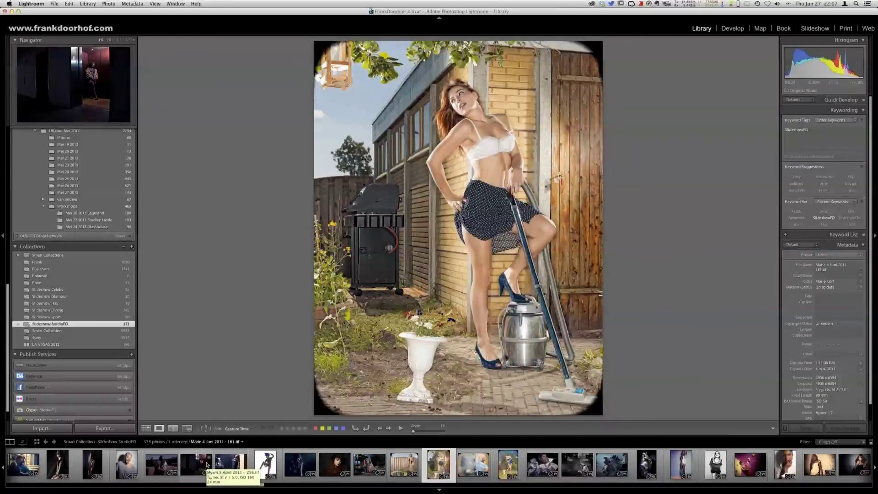
pyautogui.press('Right')
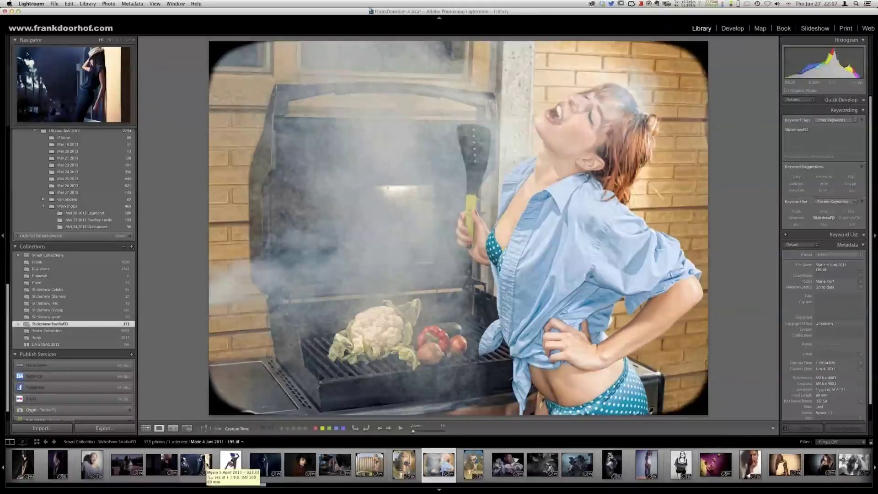
pyautogui.press('Right')
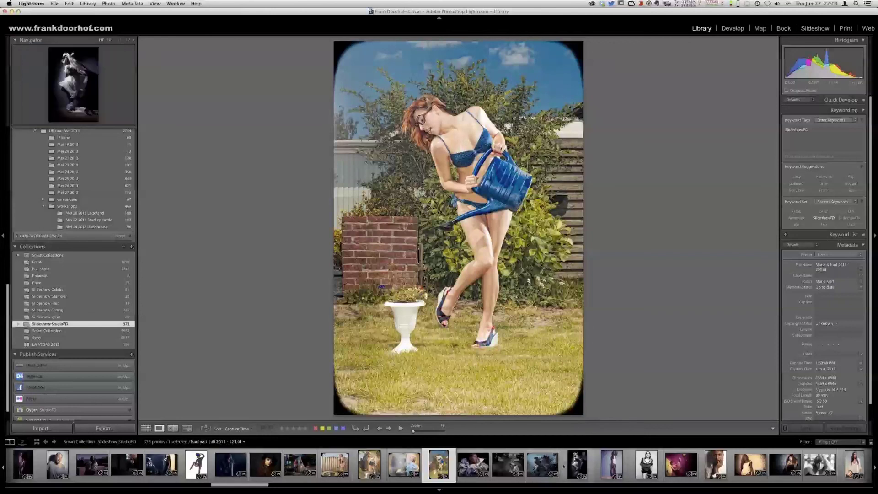
# Step: View the white draped-dress photo, followed by the masked silver-costume and red metallic-costume photos farther along the collection
pyautogui.click(581, 464)
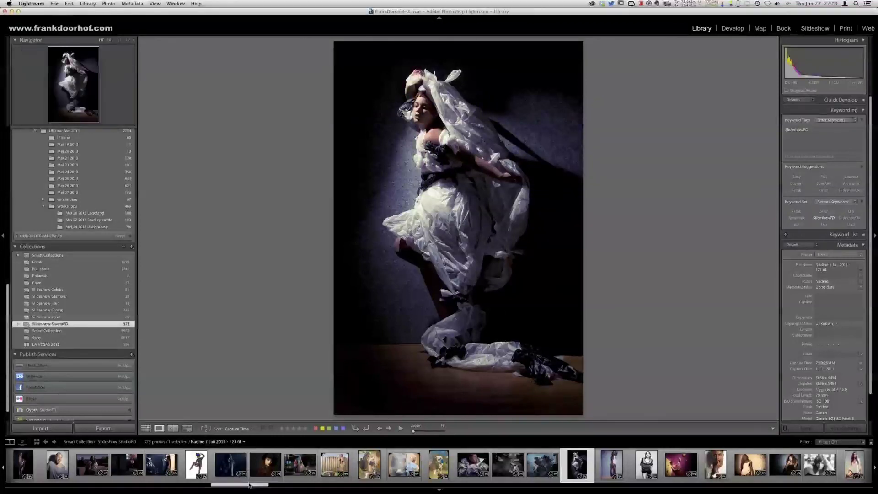
pyautogui.moveTo(250, 485); pyautogui.dragTo(296, 488)
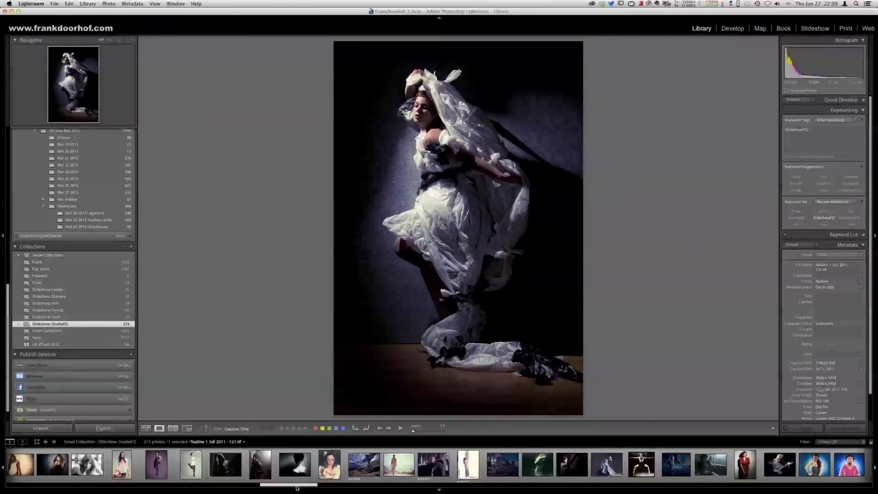
pyautogui.moveTo(296, 488); pyautogui.dragTo(342, 492)
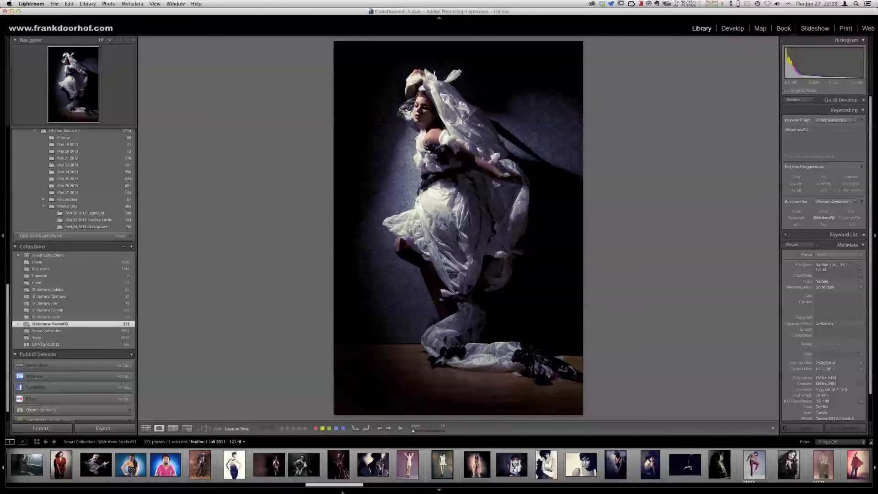
pyautogui.click(302, 464)
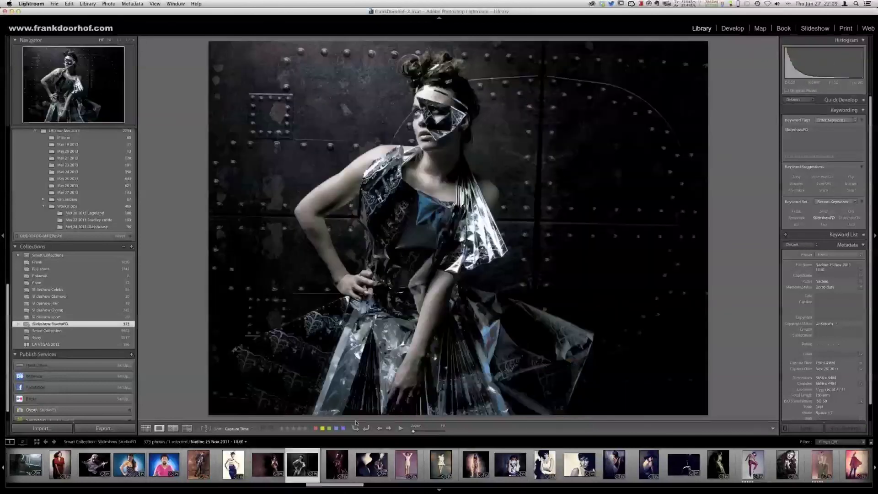
pyautogui.click(337, 465)
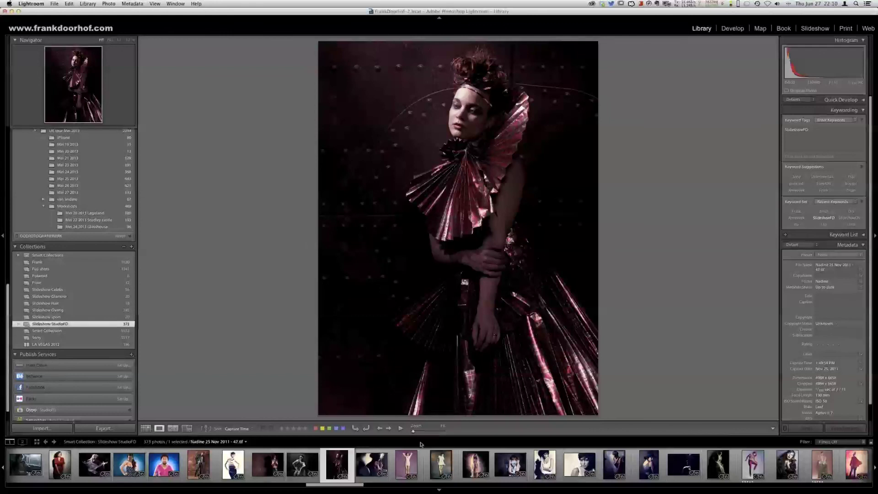
# Step: Find and view the red-smoke machinery photo and the red-gown photo beside the brick columns
pyautogui.moveTo(354, 485); pyautogui.dragTo(591, 493)
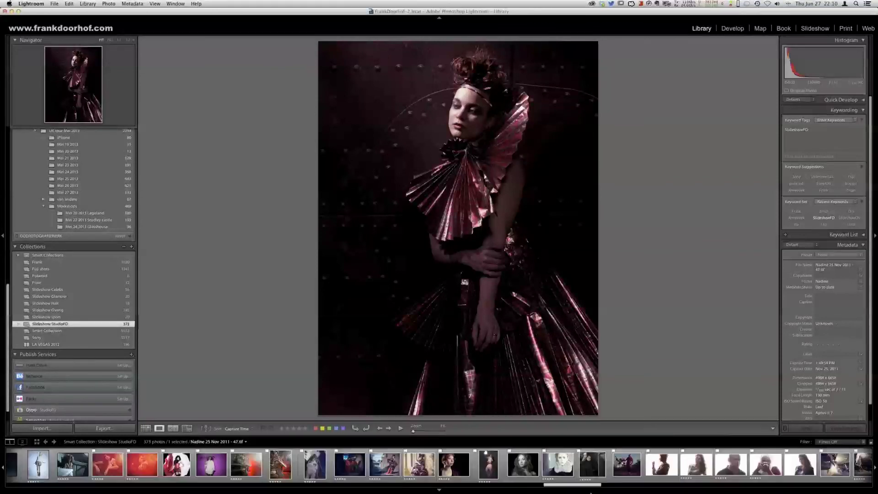
pyautogui.moveTo(291, 471)
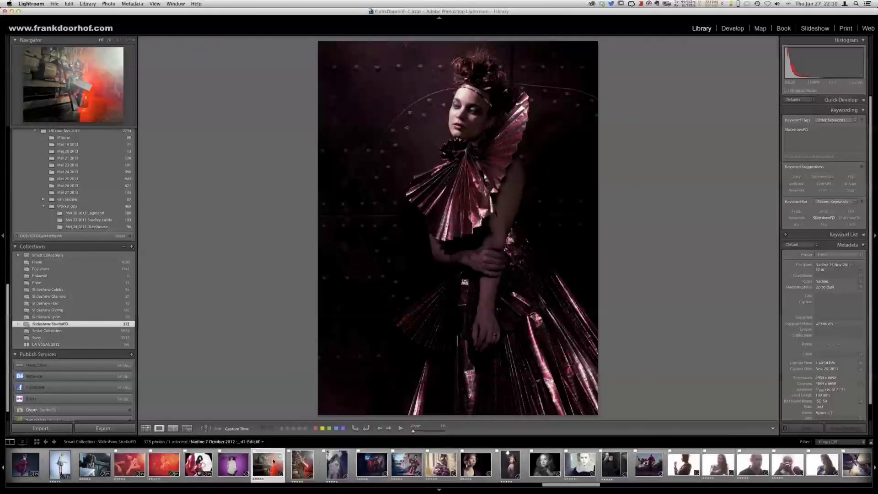
pyautogui.click(273, 462)
pyautogui.moveTo(583, 486); pyautogui.dragTo(691, 486)
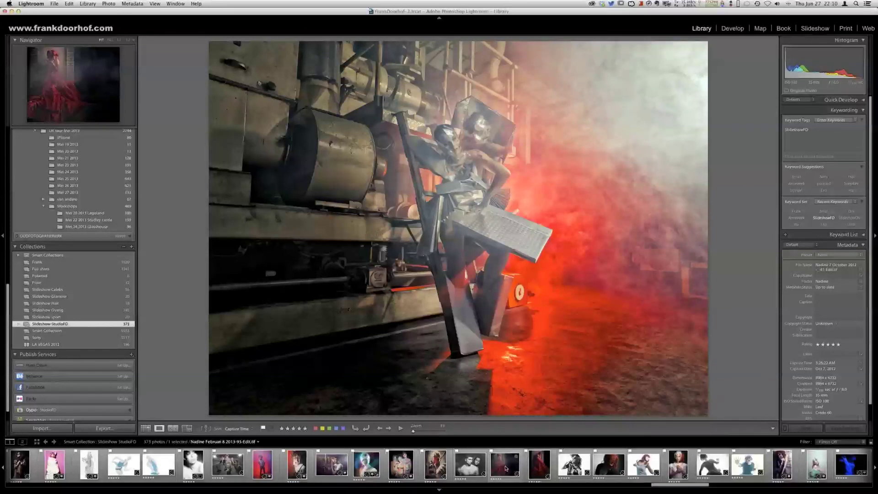
pyautogui.click(505, 466)
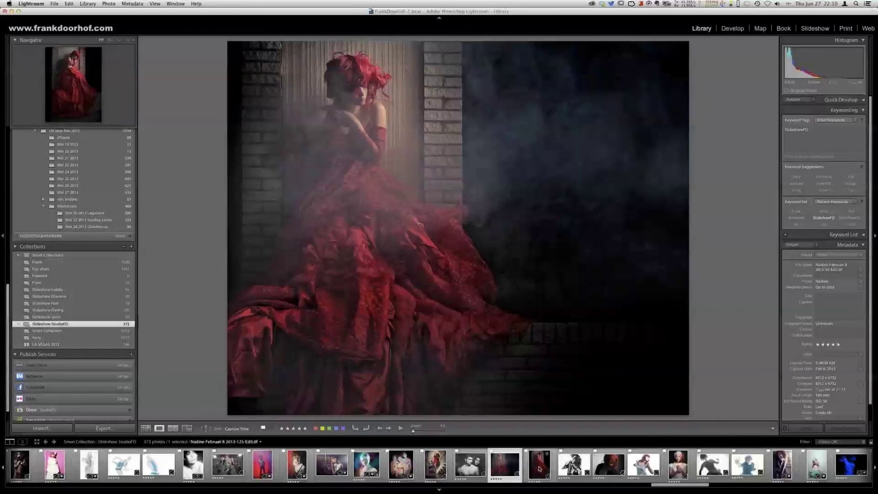
# Step: Find the two red fan-dress photos and compare them, ending on the wide shot with the orange smoke
pyautogui.moveTo(688, 489); pyautogui.dragTo(735, 484)
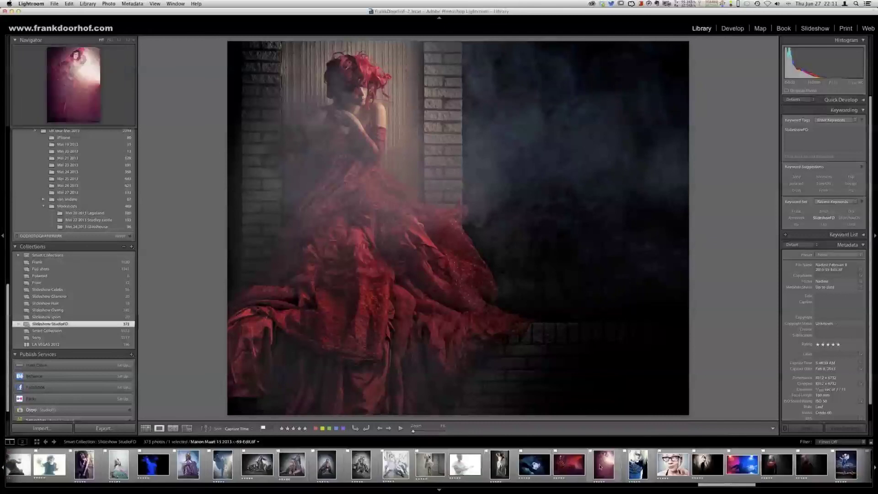
pyautogui.click(573, 466)
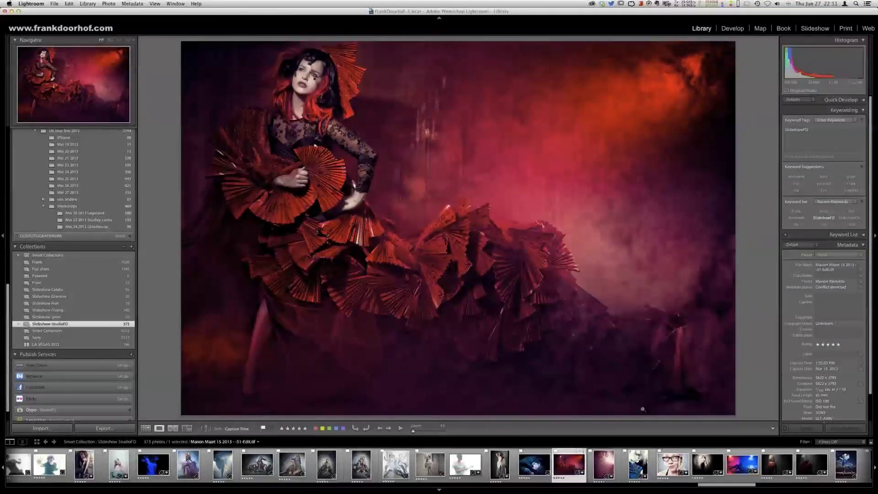
pyautogui.click(601, 466)
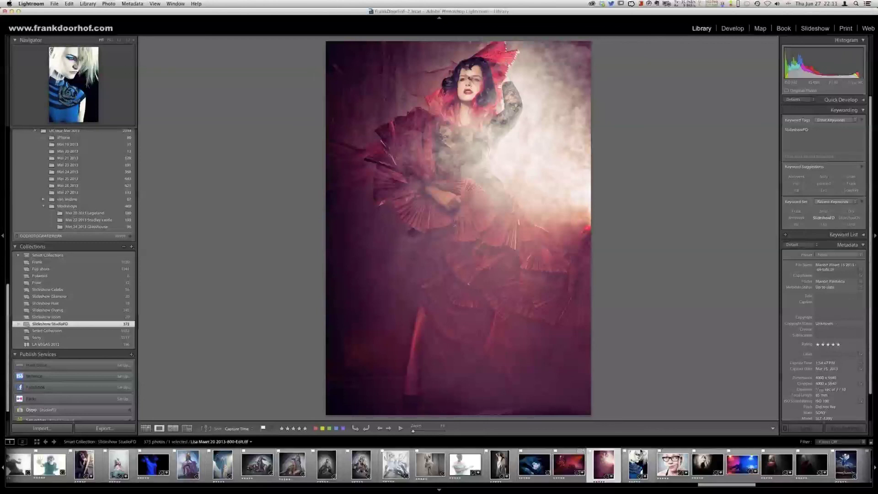
pyautogui.click(569, 466)
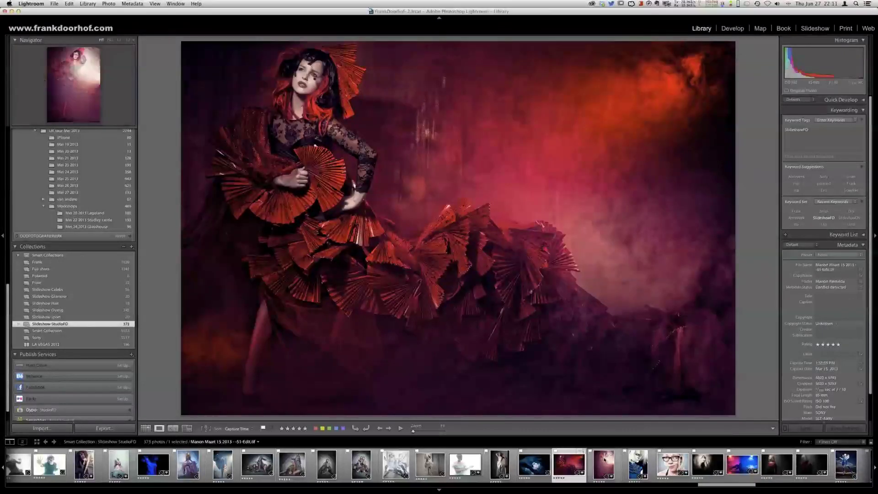
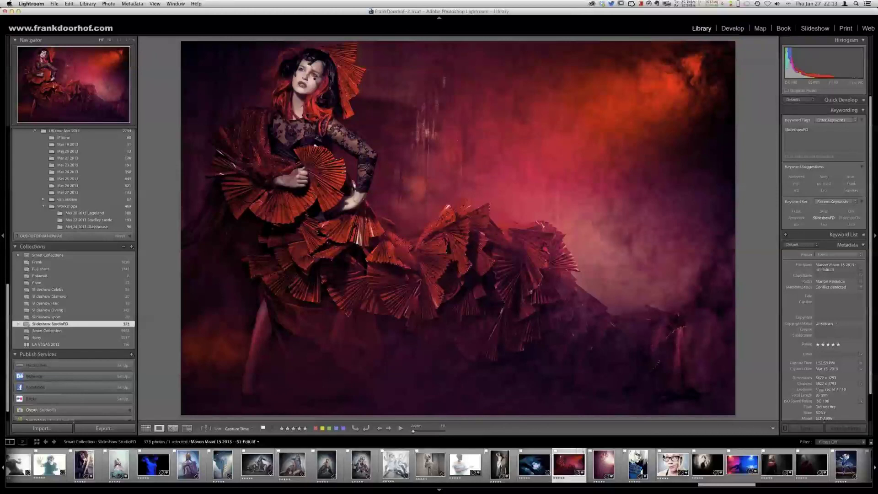
# Step: View the close-up portrait with black glasses and the spotlit sunglasses photo, and select the blond model in blue
pyautogui.click(663, 456)
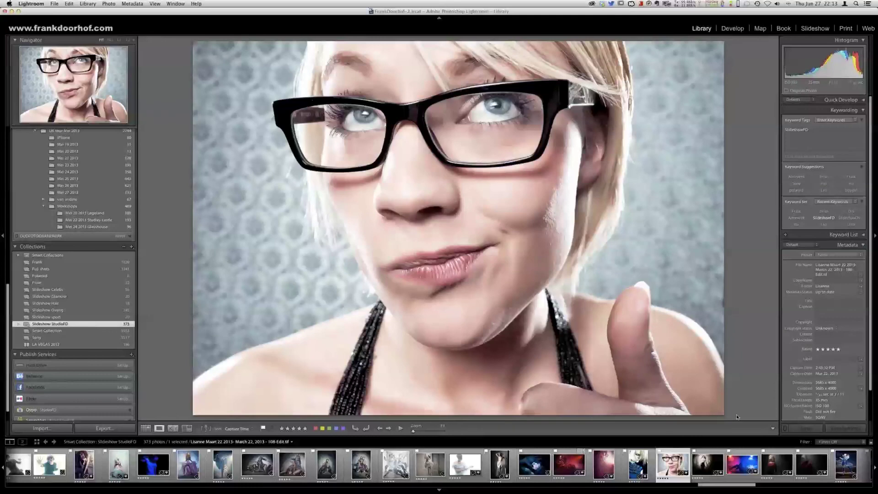
pyautogui.click(700, 466)
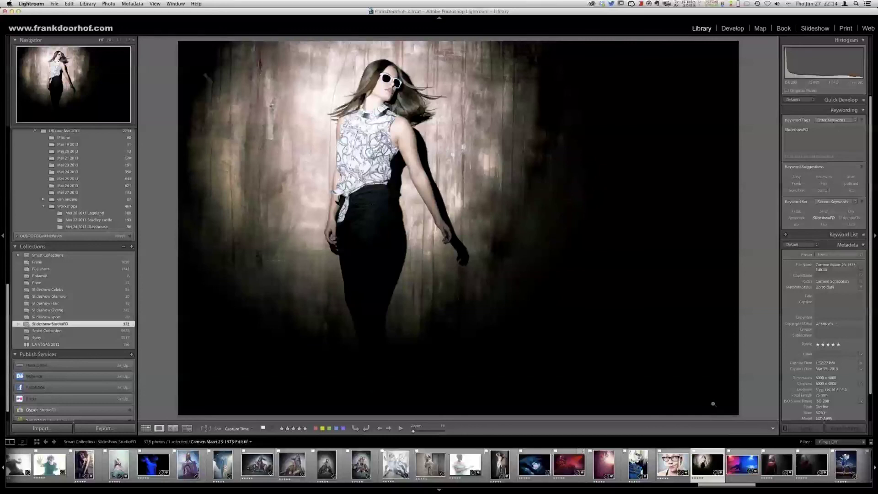
pyautogui.click(634, 451)
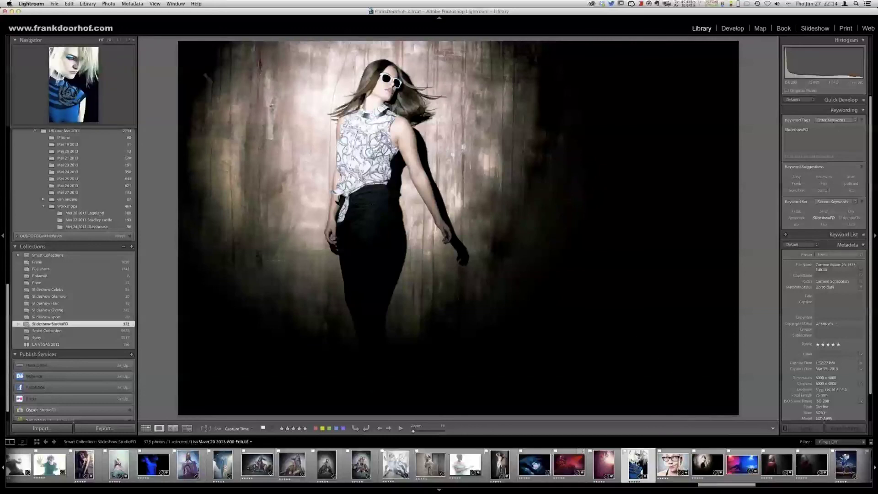